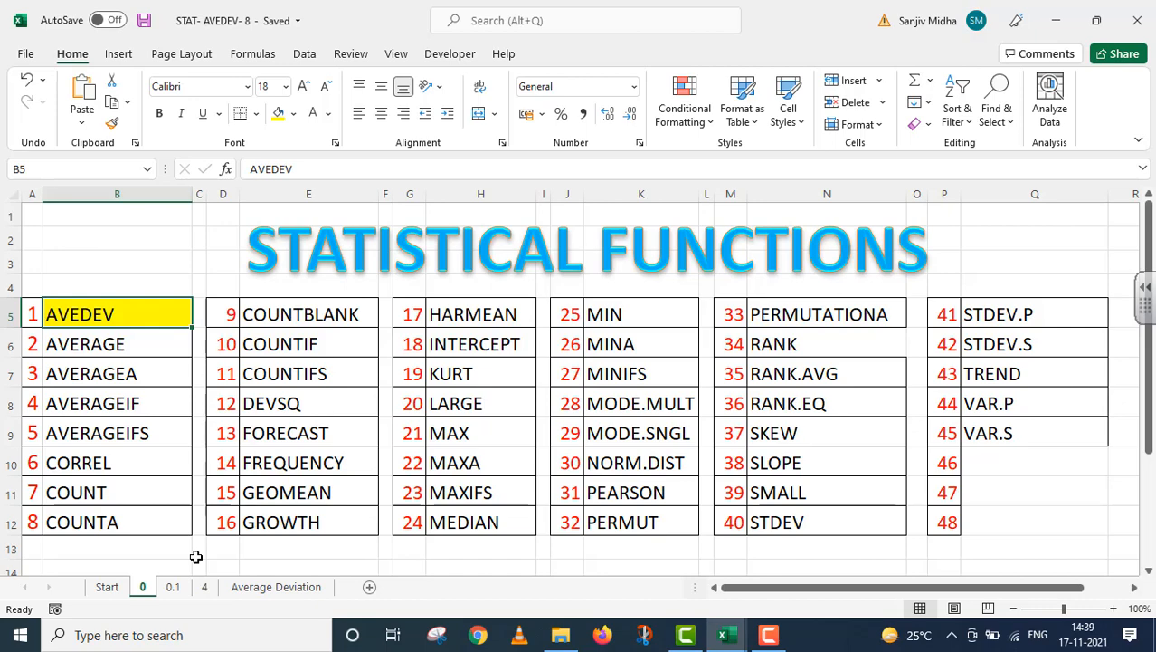
# Step: Open the Average Deviation sheet and enter the first class limits, 50 in A4 and 100 in B4
pyautogui.click(178, 584)
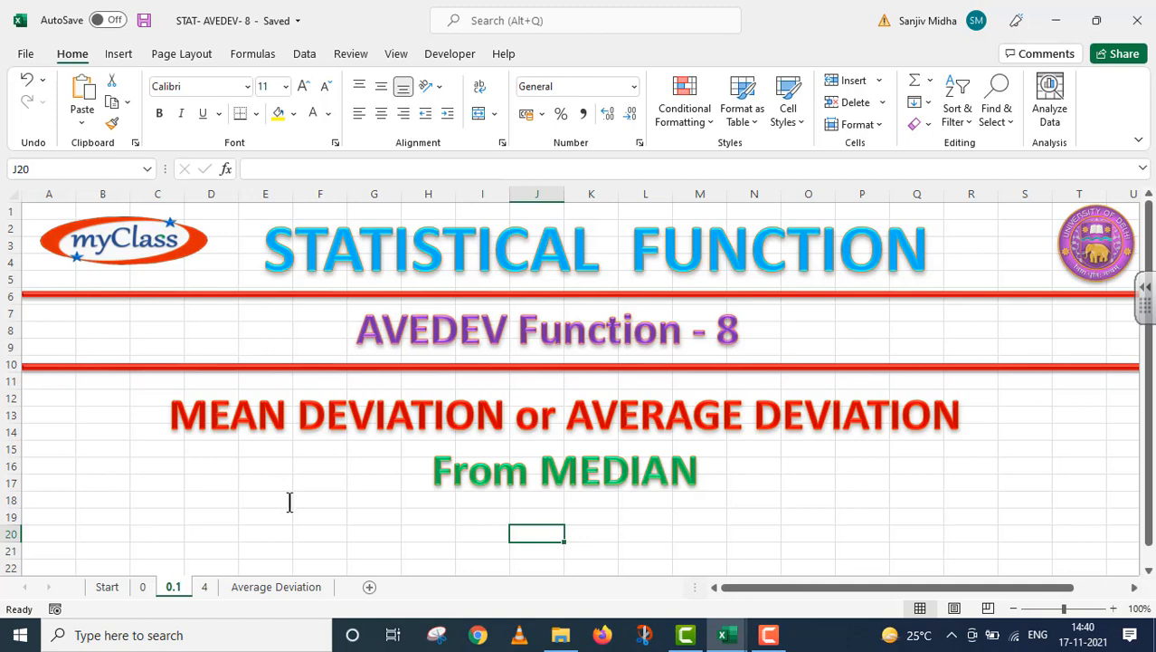
pyautogui.click(271, 588)
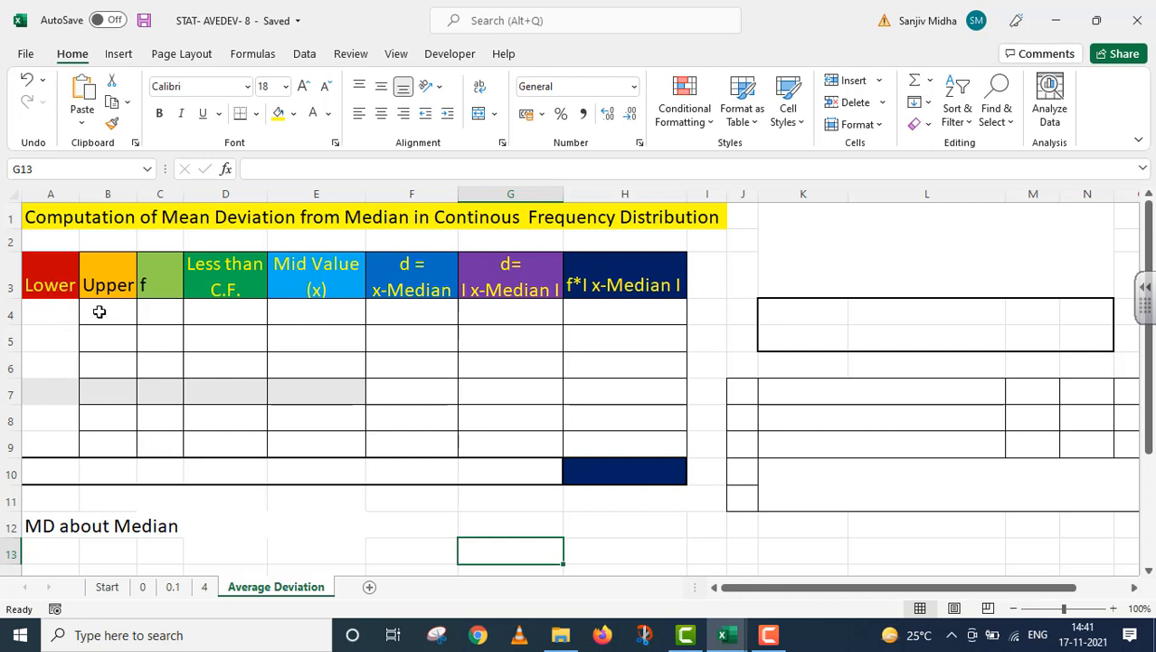
pyautogui.click(49, 312)
pyautogui.write('50')
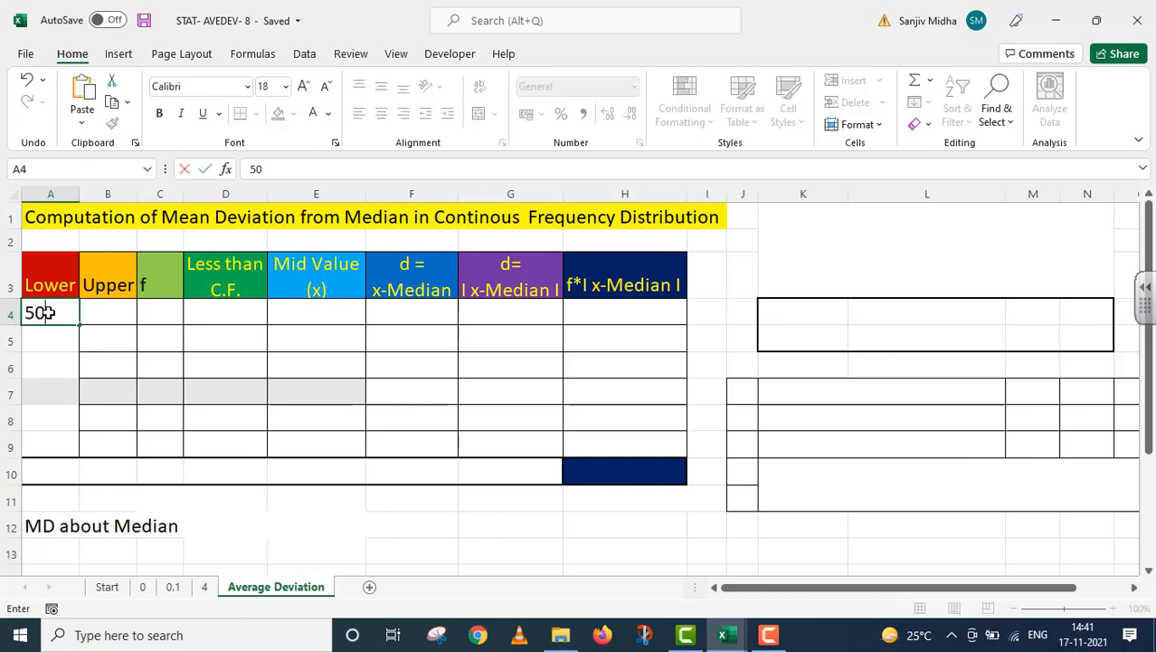
pyautogui.click(99, 313)
pyautogui.write('100')
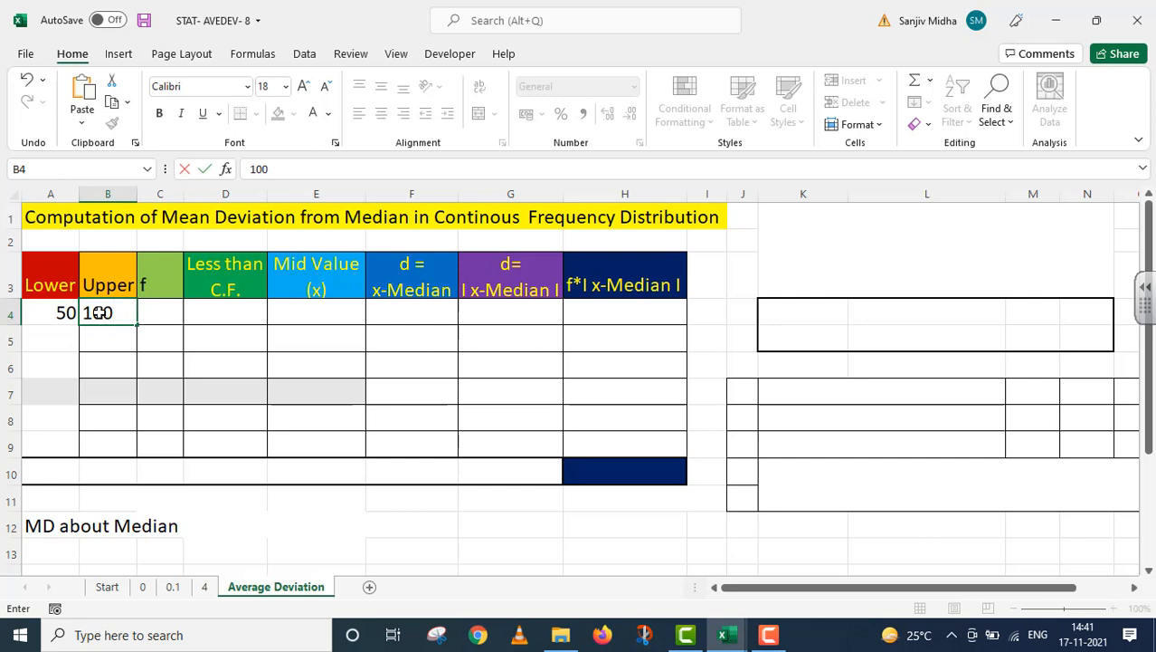
# Step: Enter 100 in A5 and 150 in B5, and extend both class-limit series down to row 9
pyautogui.click(56, 328)
pyautogui.write('100')
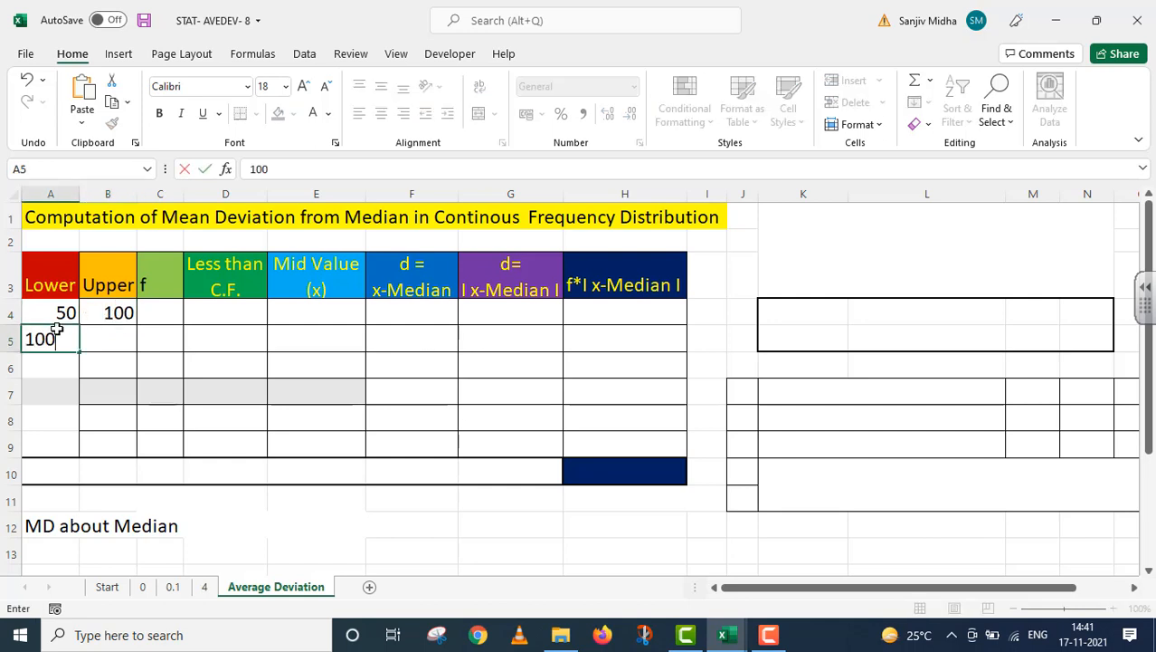
pyautogui.click(98, 335)
pyautogui.write('1')
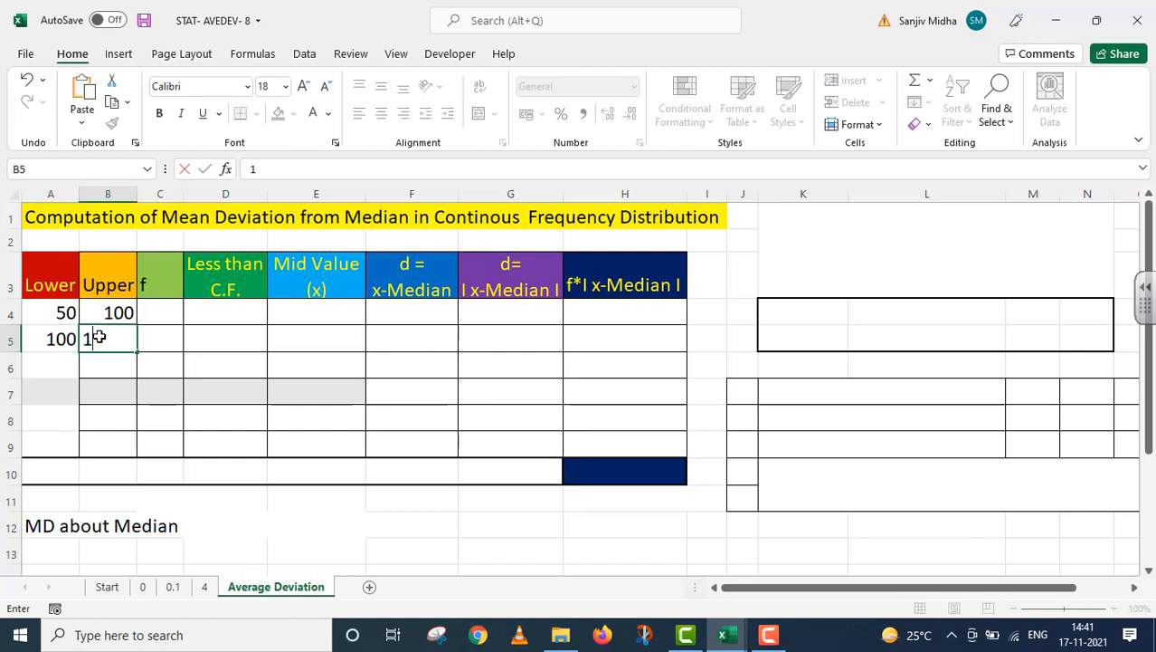
pyautogui.write('50')
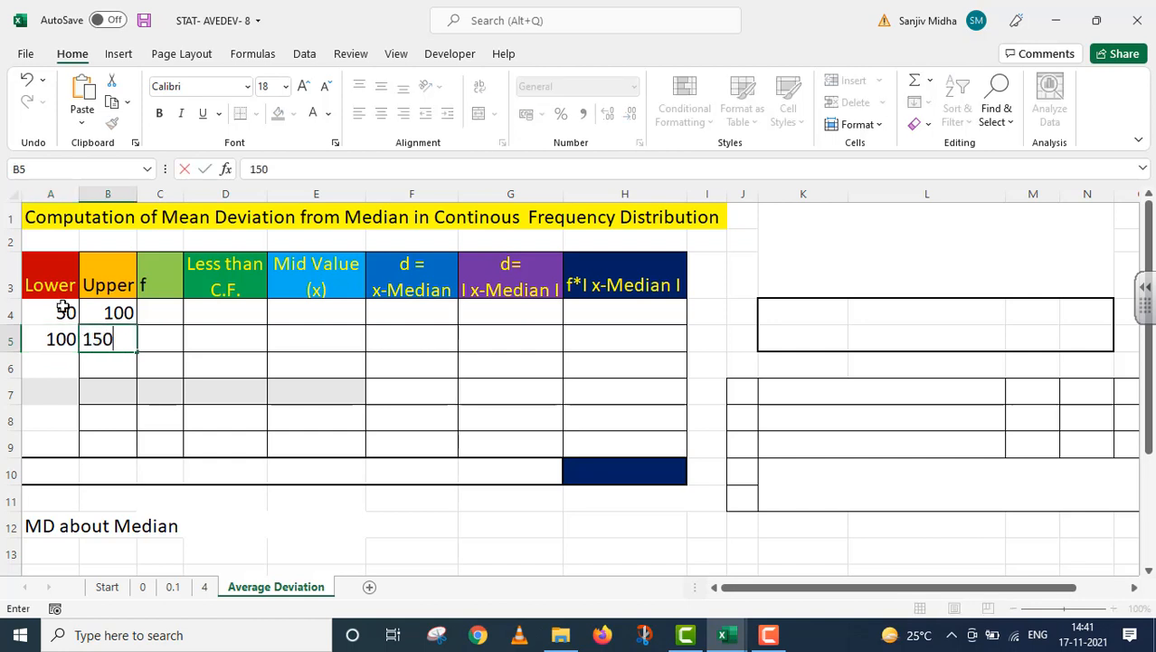
pyautogui.moveTo(52, 308); pyautogui.dragTo(142, 458)
# Step: Enter the frequencies 7, 17, 26, 32, 14 and 4 in cells C4 to C9
pyautogui.click(156, 312)
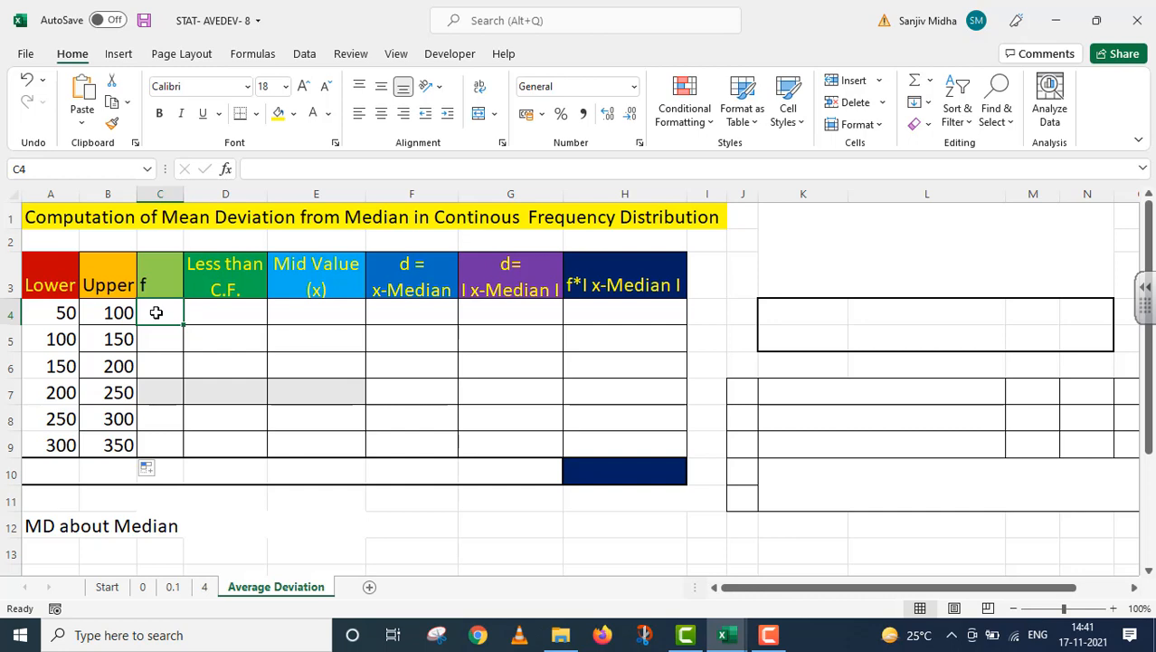
pyautogui.write('7')
pyautogui.click(163, 340)
pyautogui.write('1')
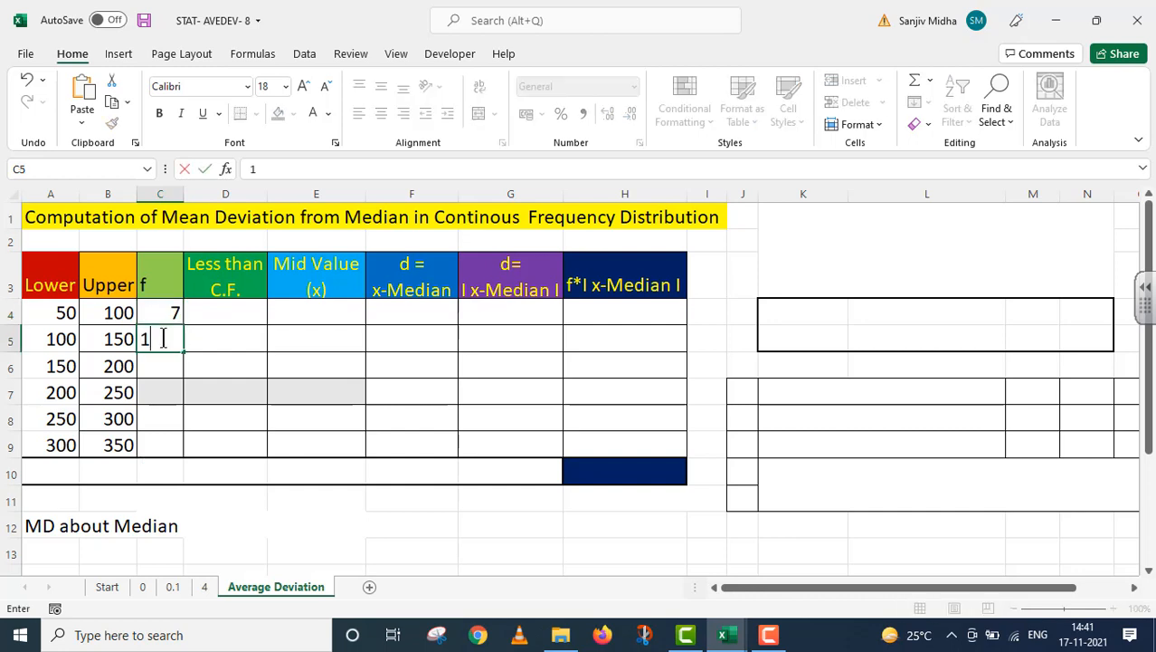
pyautogui.write('7')
pyautogui.click(161, 359)
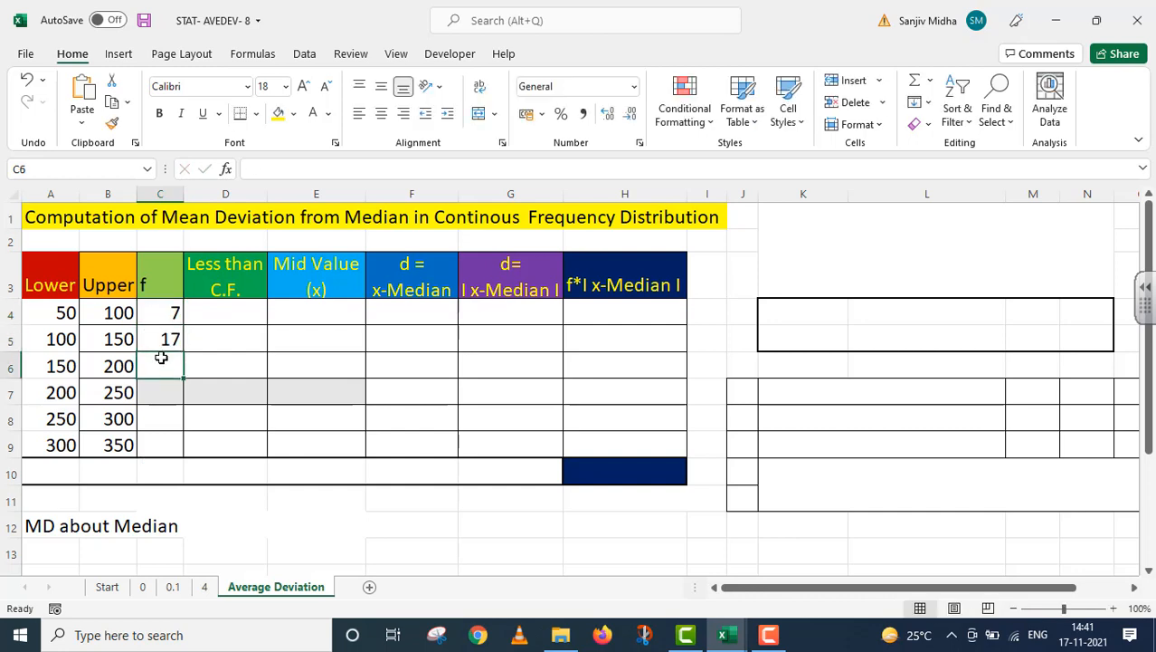
pyautogui.write('26')
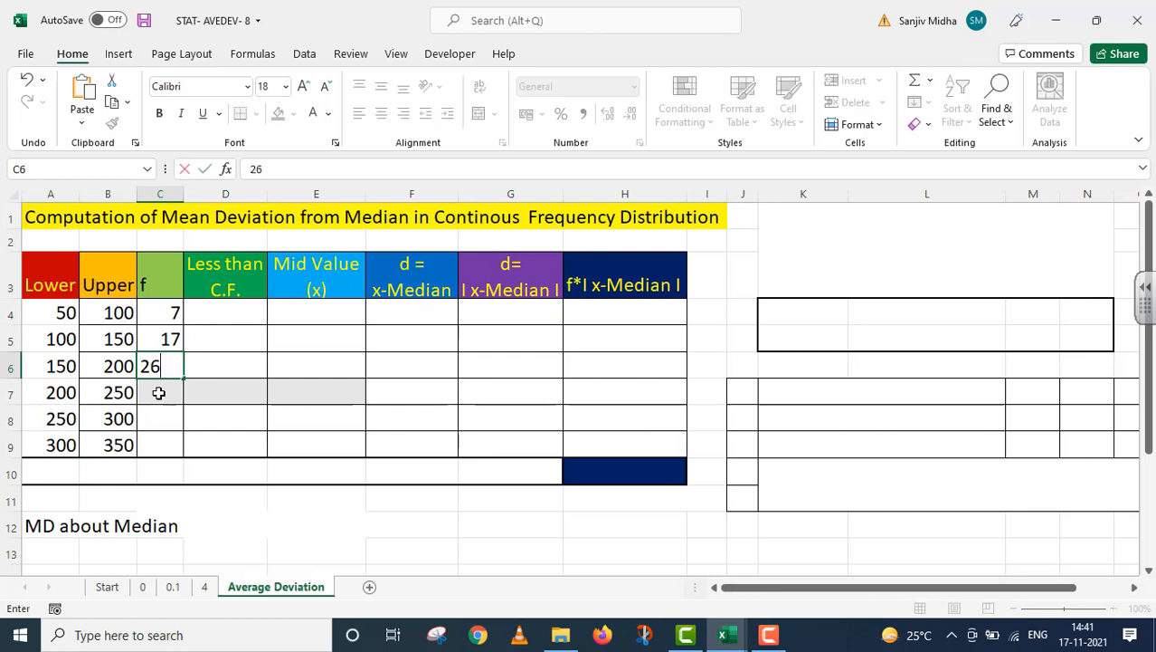
pyautogui.click(159, 395)
pyautogui.write('32')
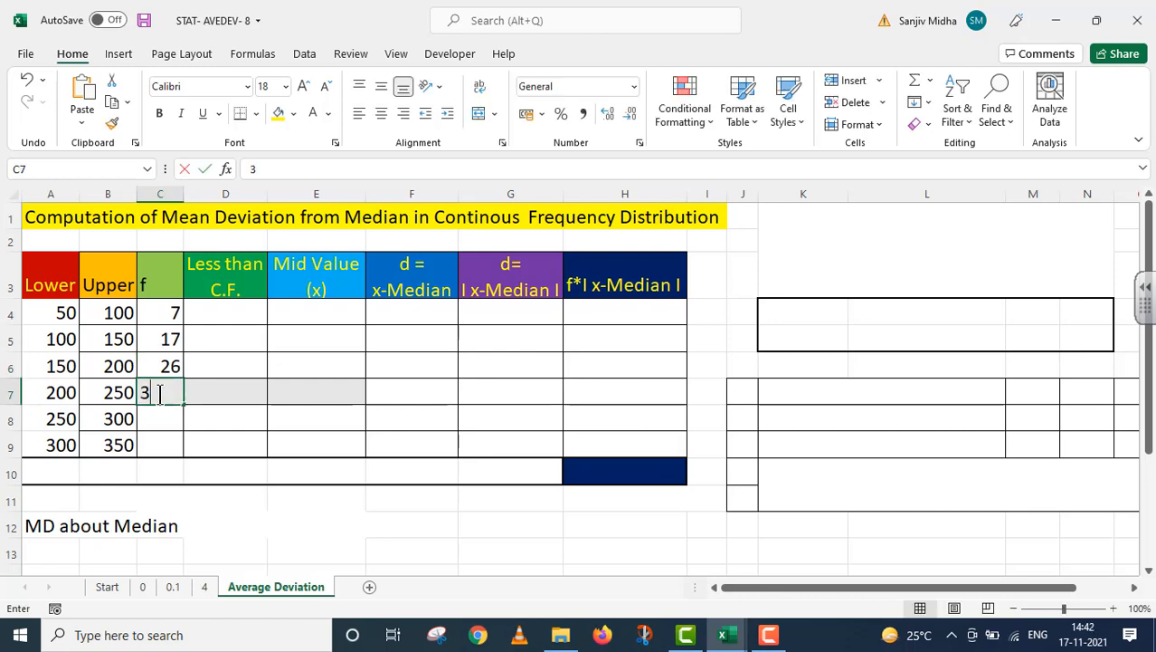
pyautogui.click(163, 417)
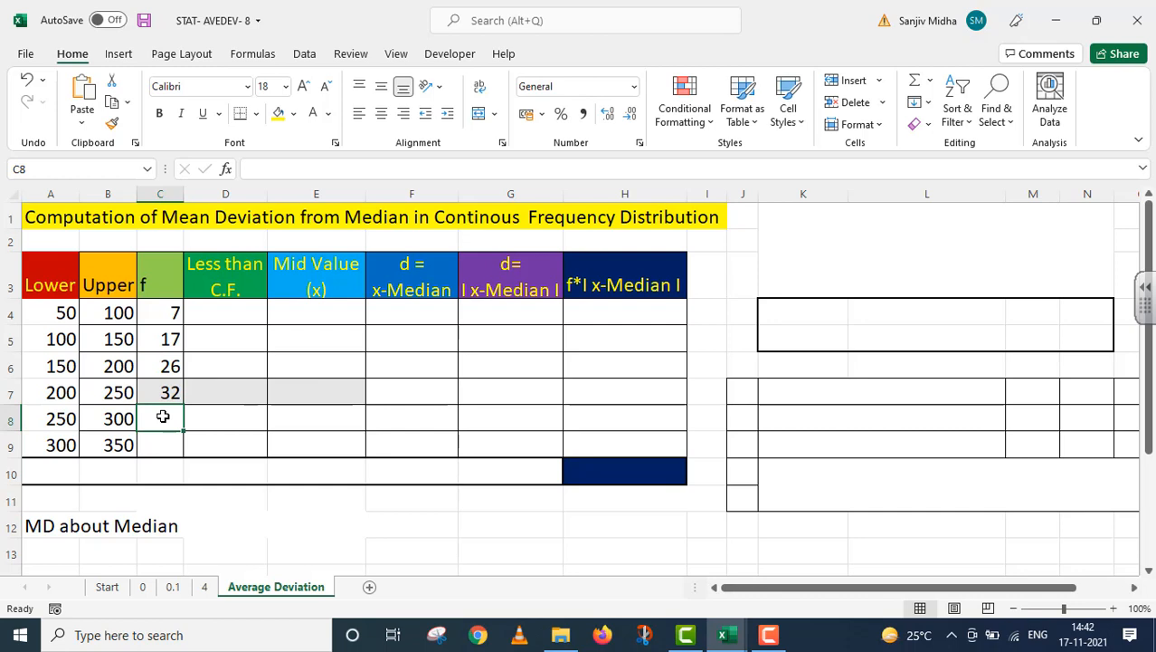
pyautogui.write('14')
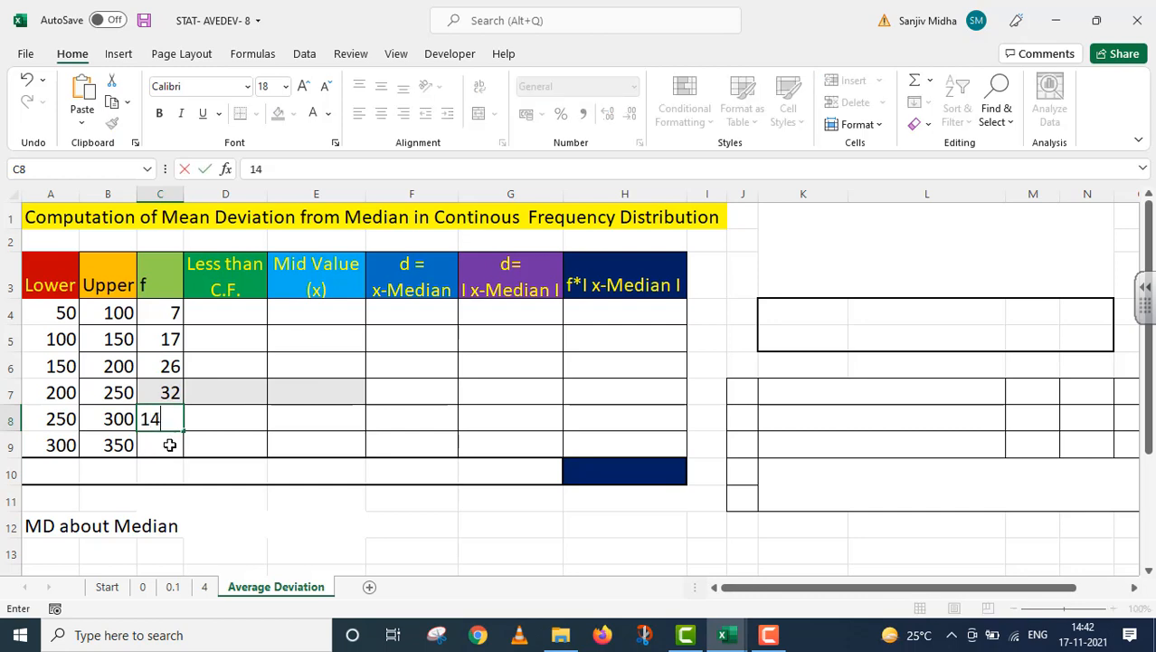
pyautogui.click(169, 445)
pyautogui.write('4')
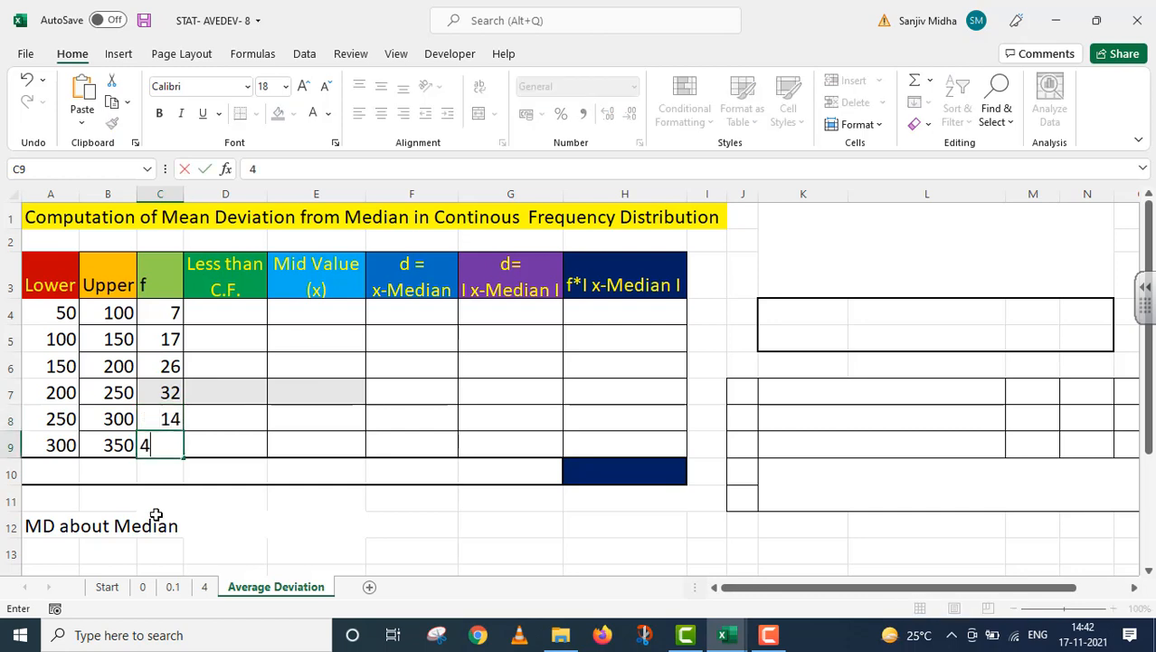
# Step: Total the frequencies in C10 with =SUM(C4:C9) and set the font colour of the hidden label in C11 to Automatic
pyautogui.doubleClick(148, 468)
pyautogui.write('=')
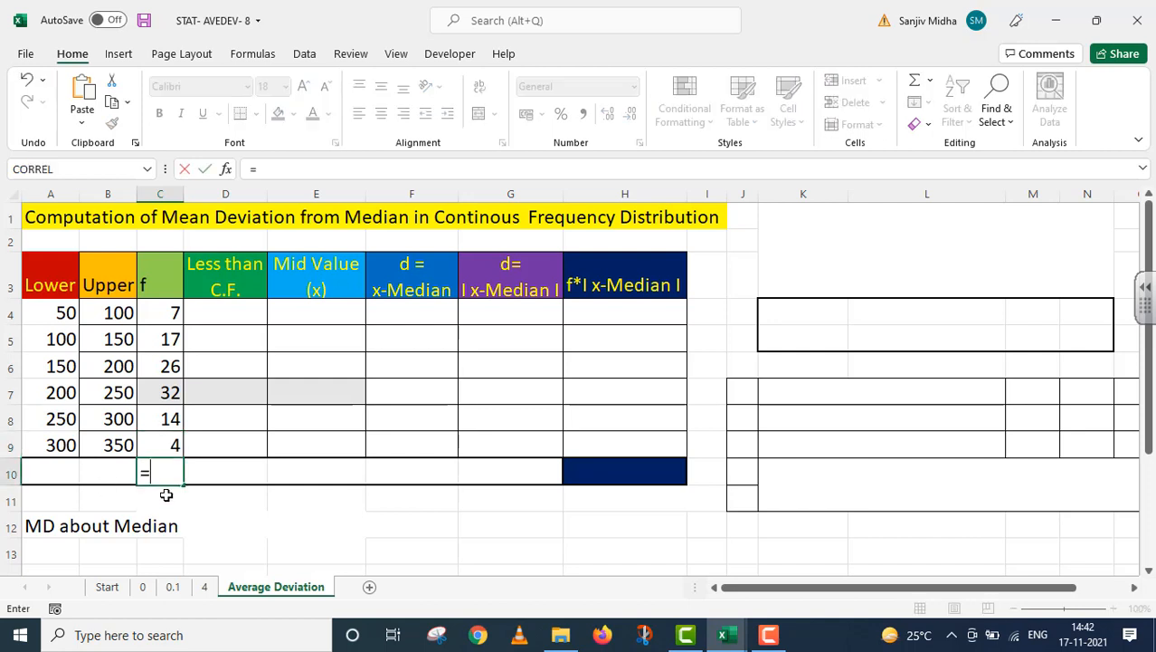
pyautogui.write('SUM(')
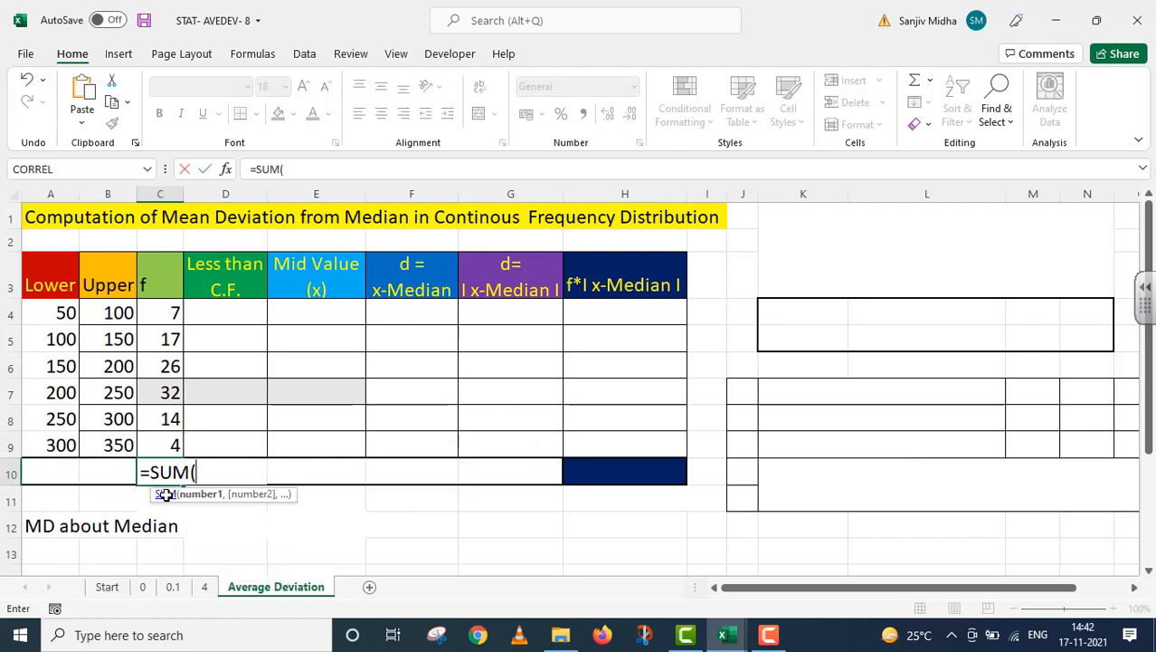
pyautogui.moveTo(170, 366); pyautogui.dragTo(170, 440)
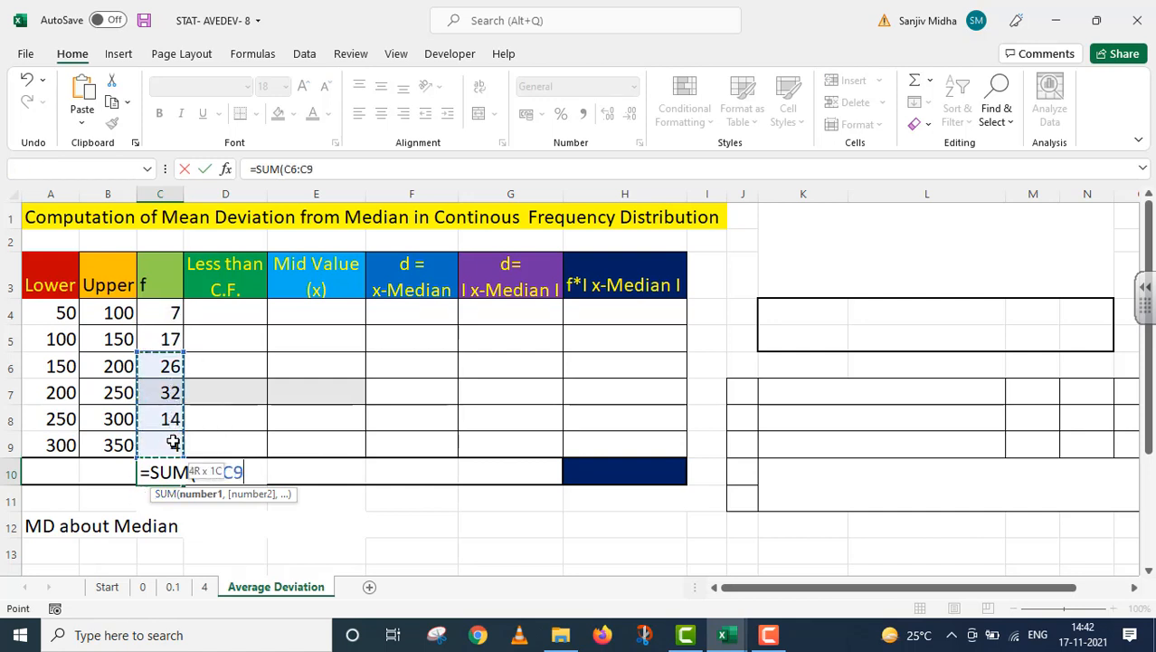
pyautogui.moveTo(167, 307); pyautogui.dragTo(156, 443)
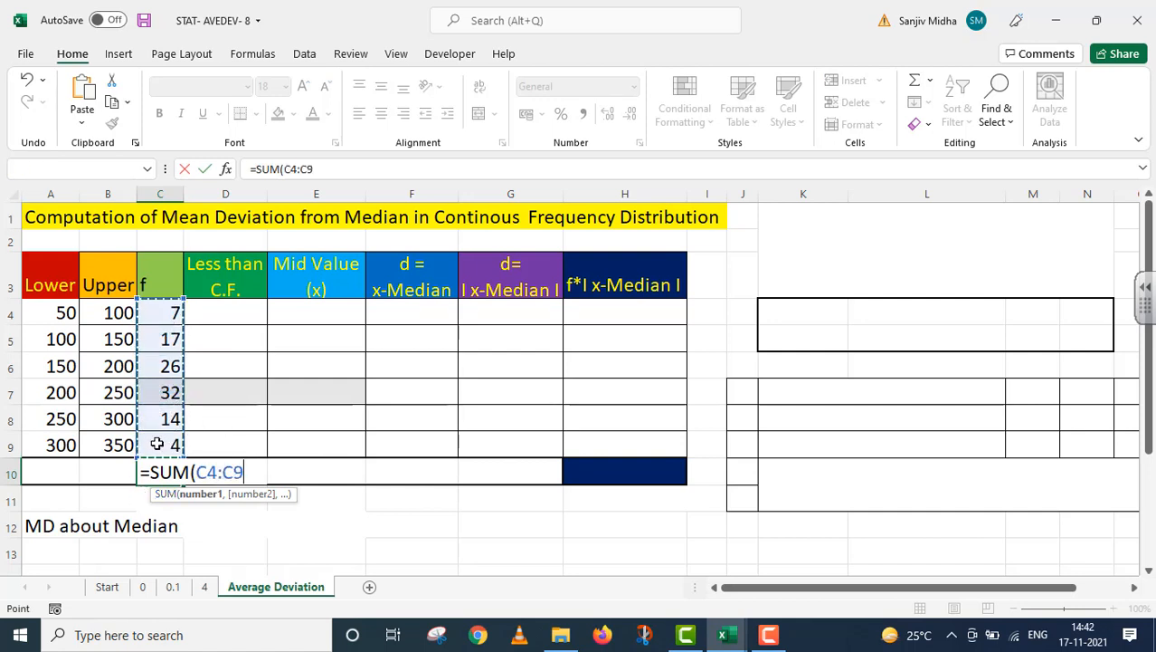
pyautogui.write(')')
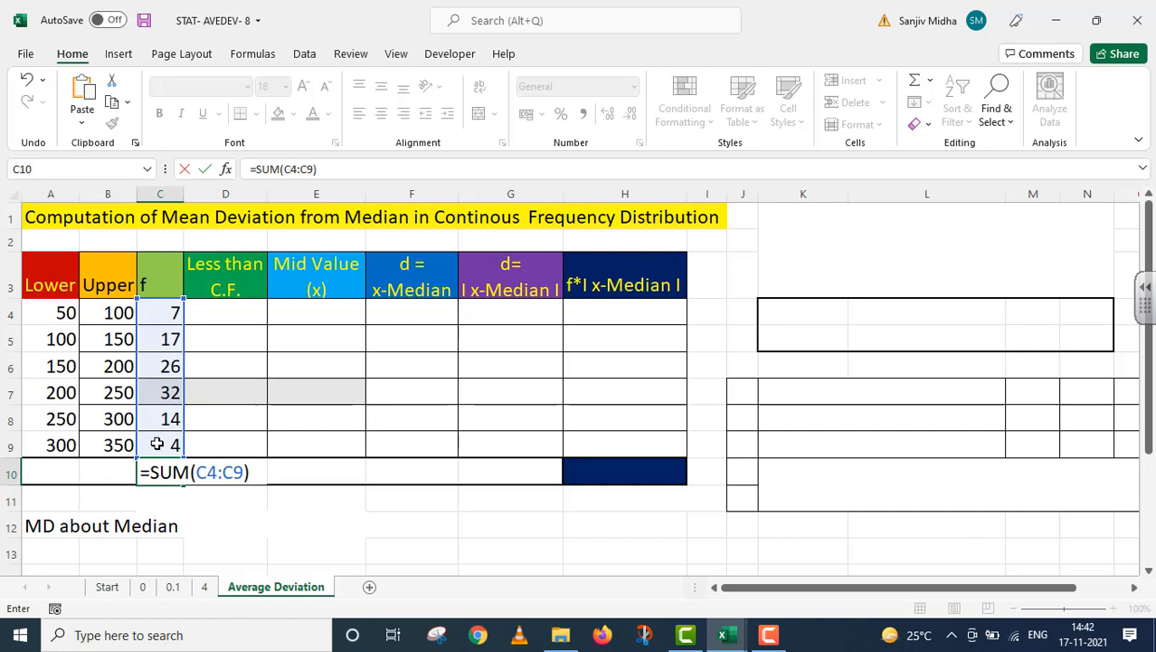
pyautogui.press('Return')
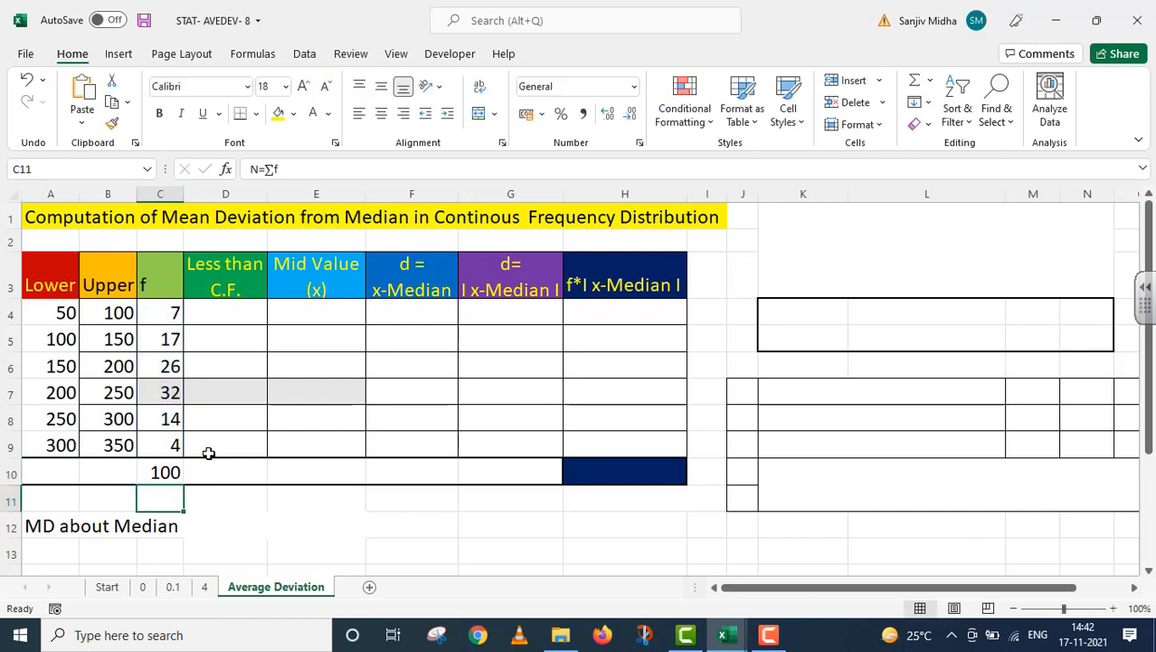
pyautogui.click(328, 113)
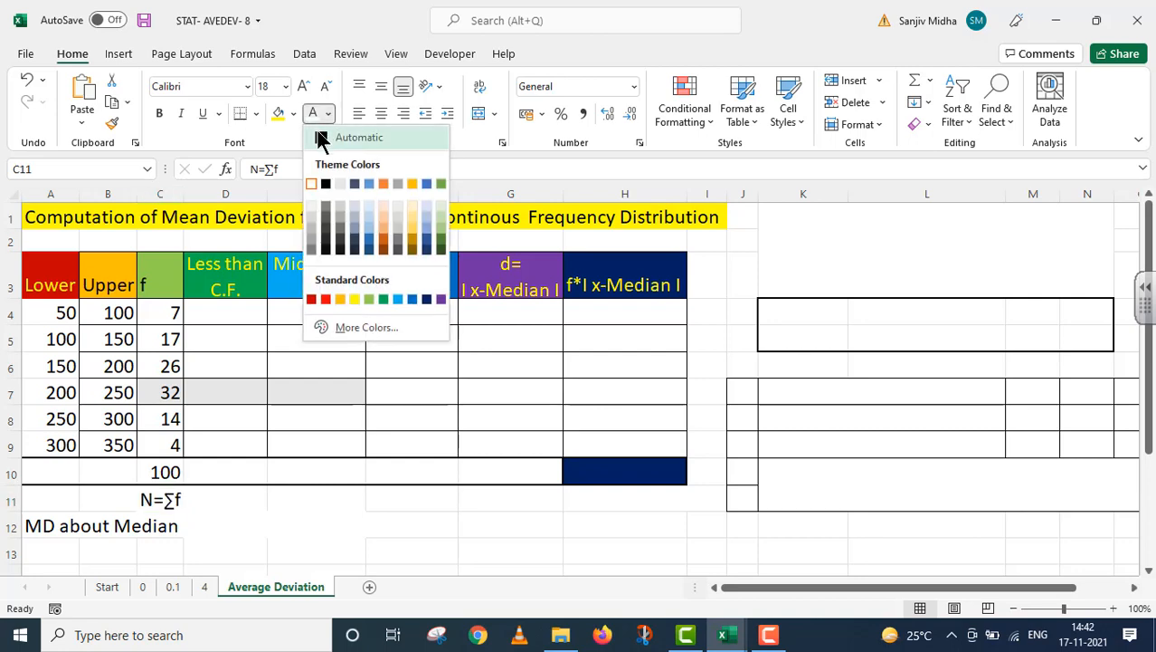
pyautogui.click(323, 136)
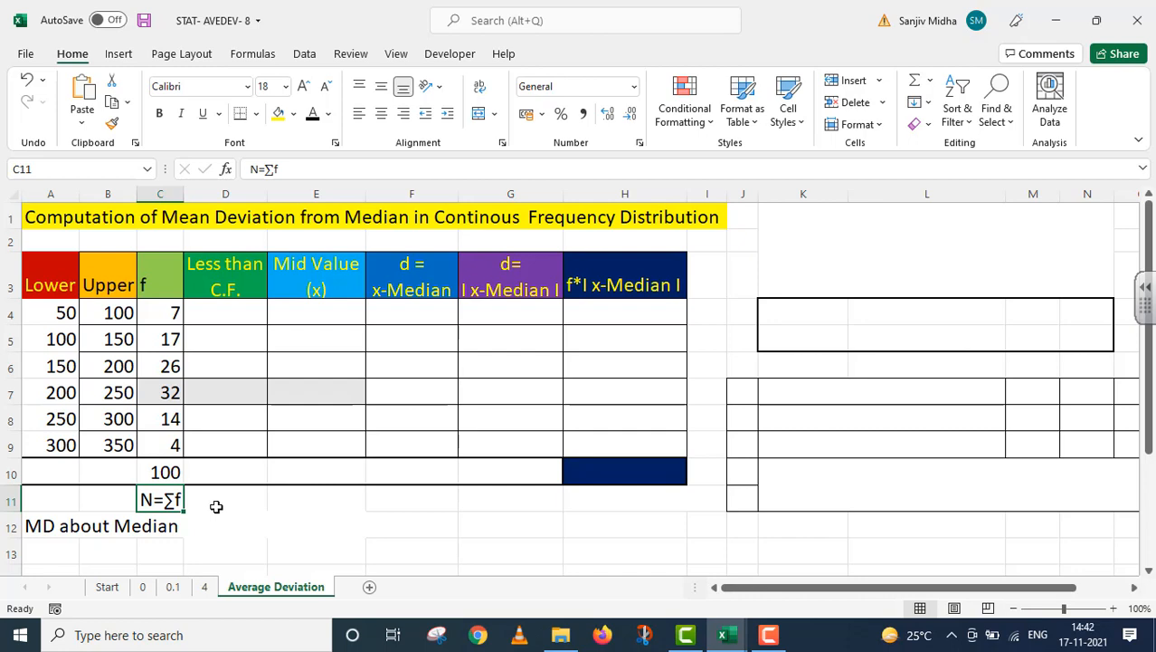
# Step: Compute the less-than cumulative frequency in D4 with =SUM($C$4:C4) and fill the formula down to D9
pyautogui.click(224, 313)
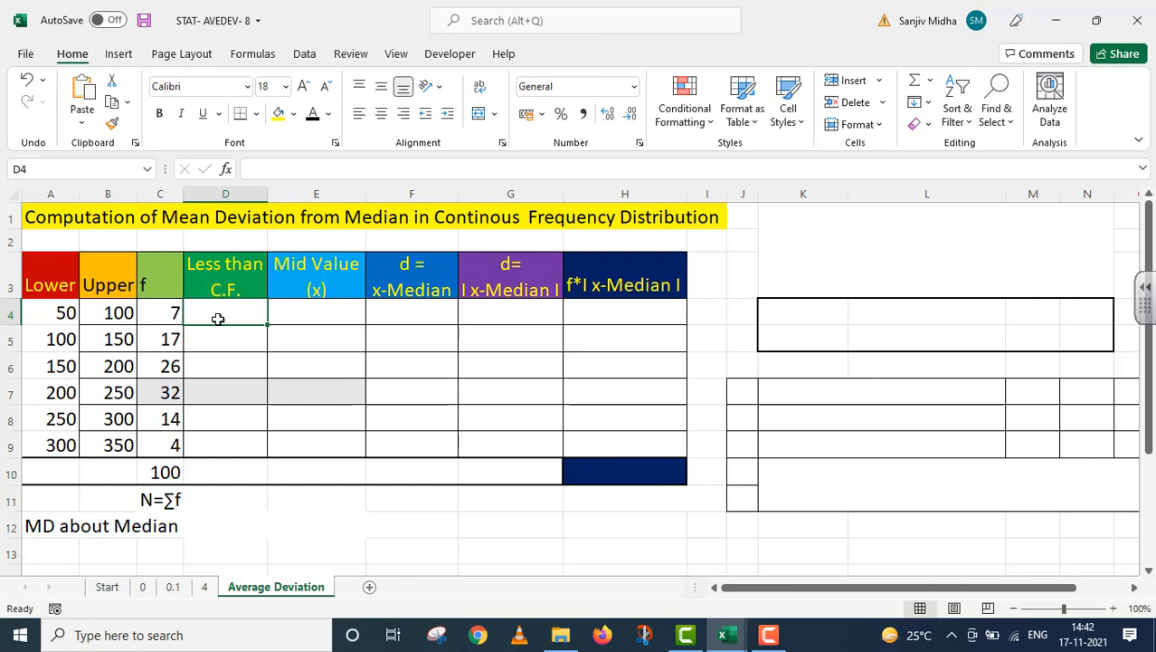
pyautogui.doubleClick(218, 319)
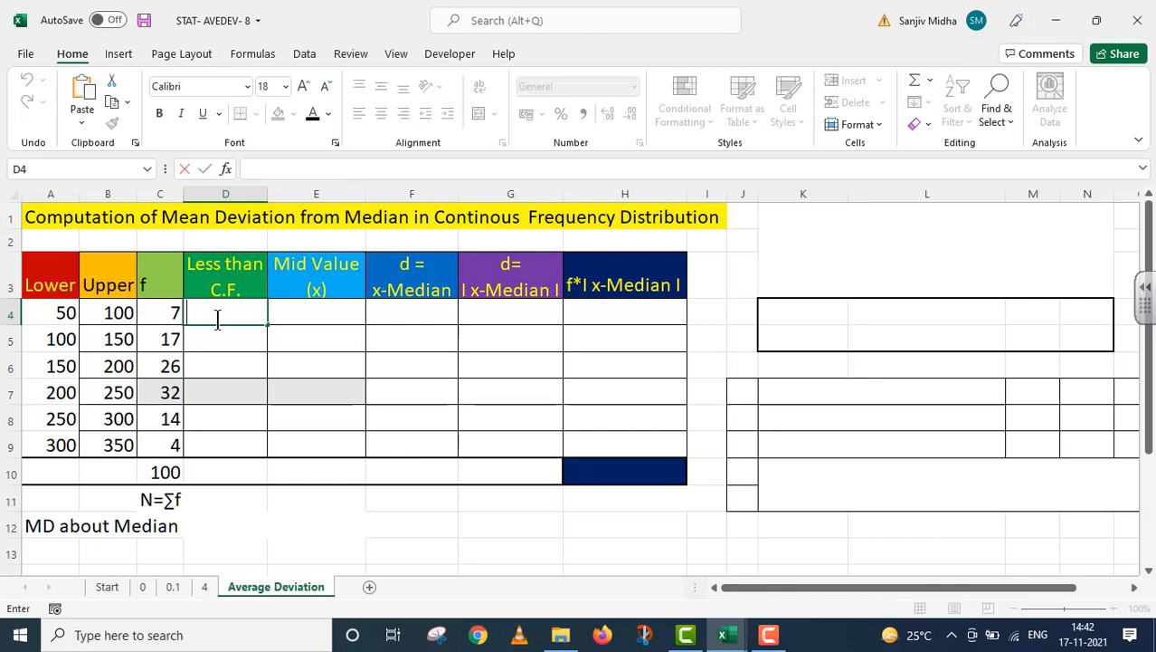
pyautogui.write('=SUM(')
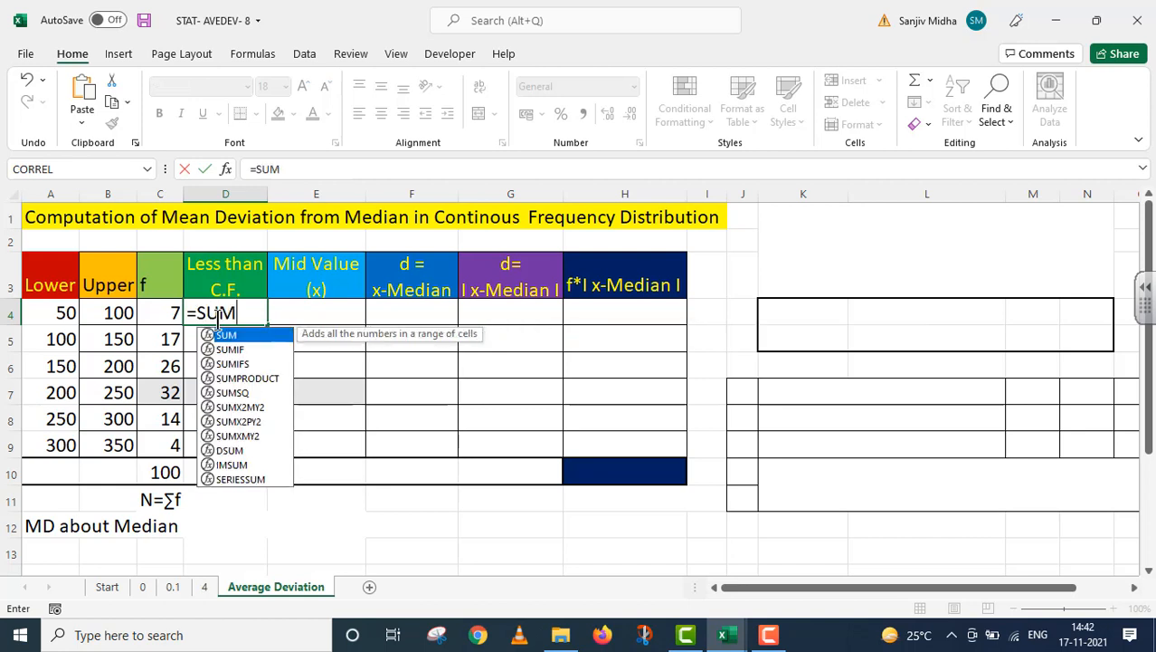
pyautogui.click(157, 314)
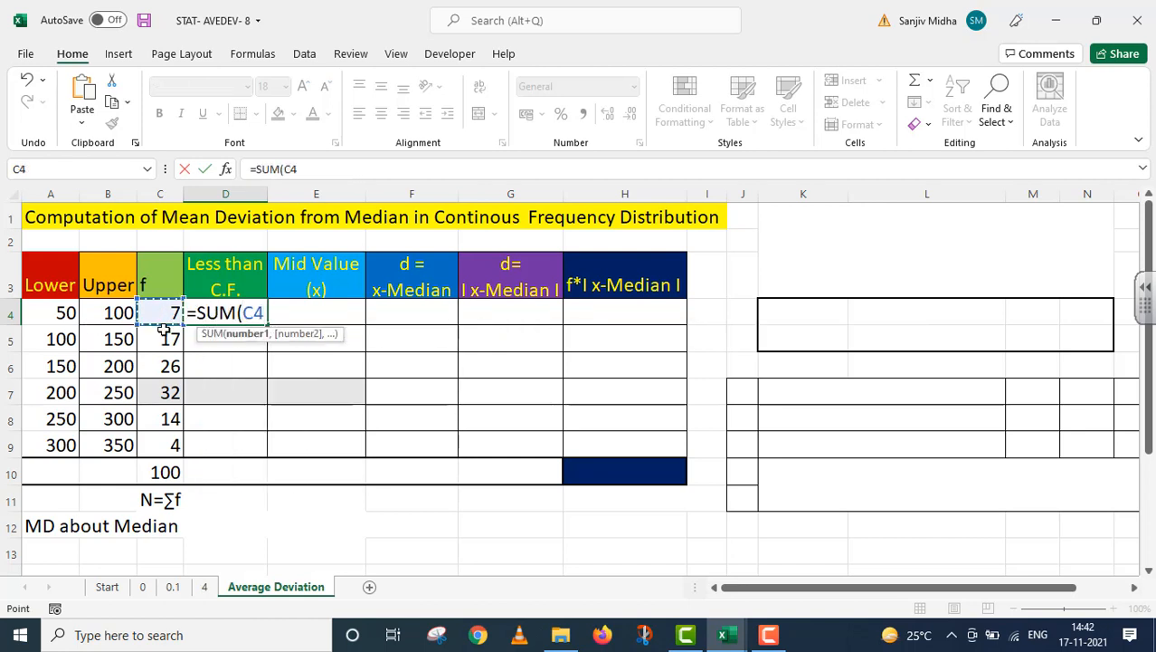
pyautogui.press('F8')
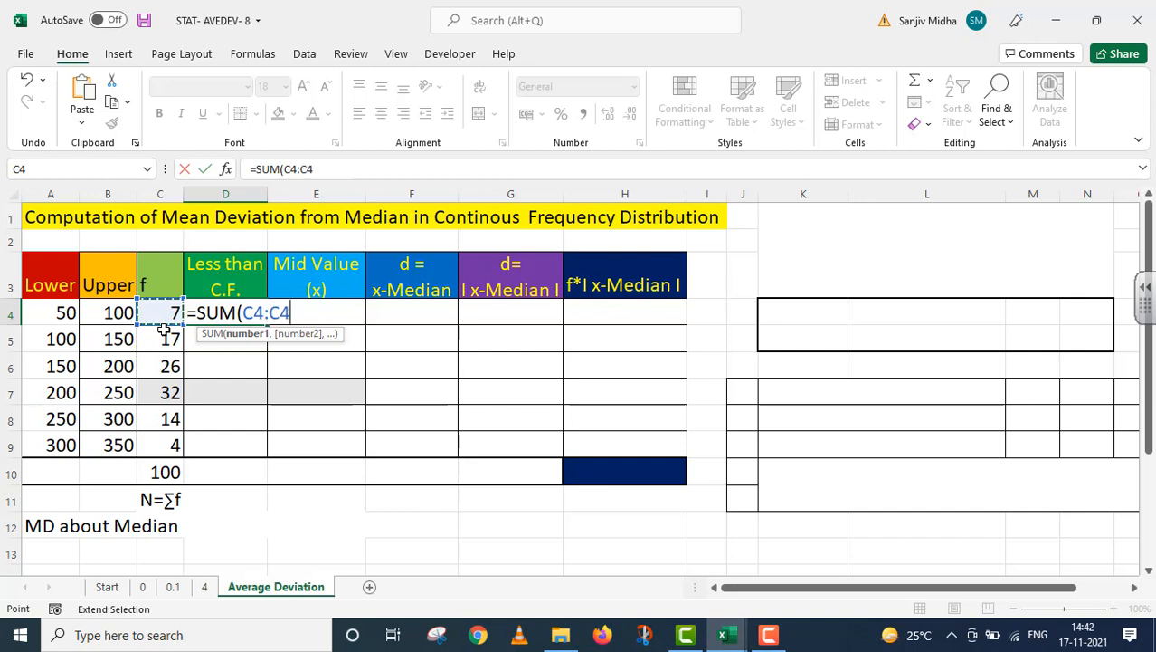
pyautogui.click(256, 313)
pyautogui.press('F4')
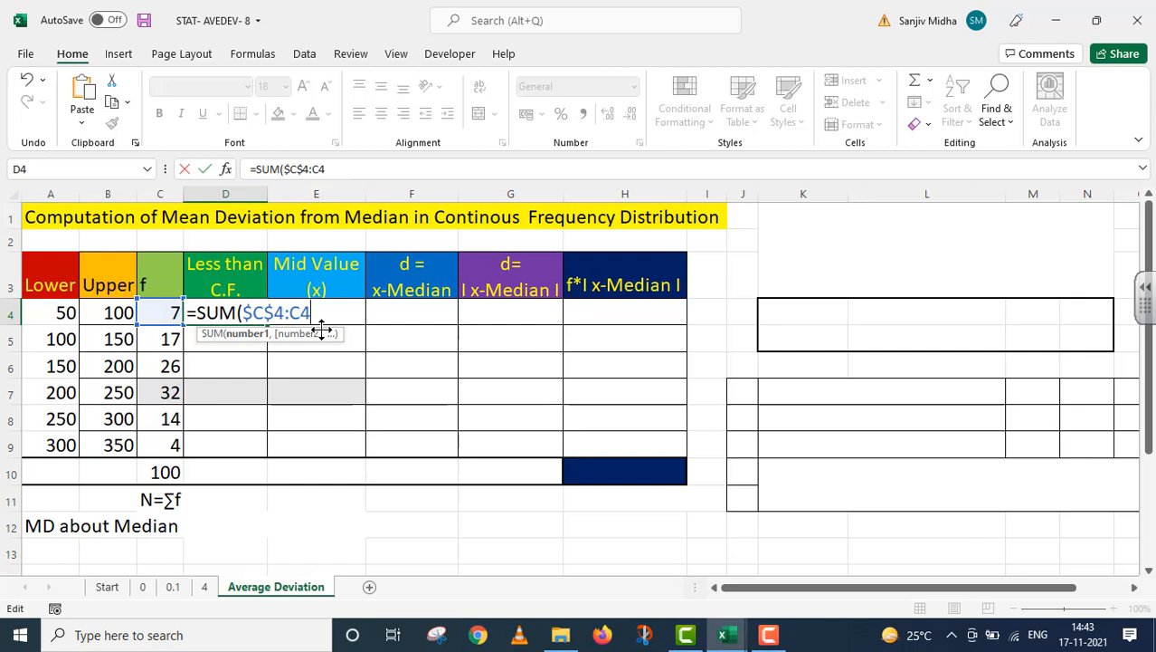
pyautogui.write(')')
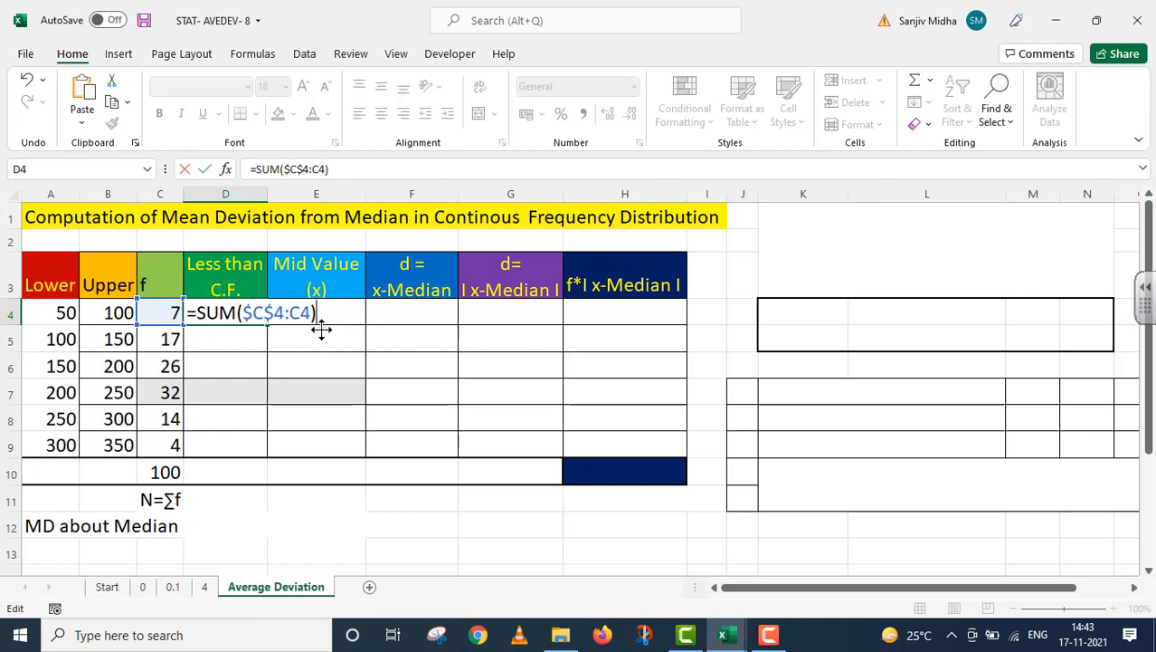
pyautogui.press('Return')
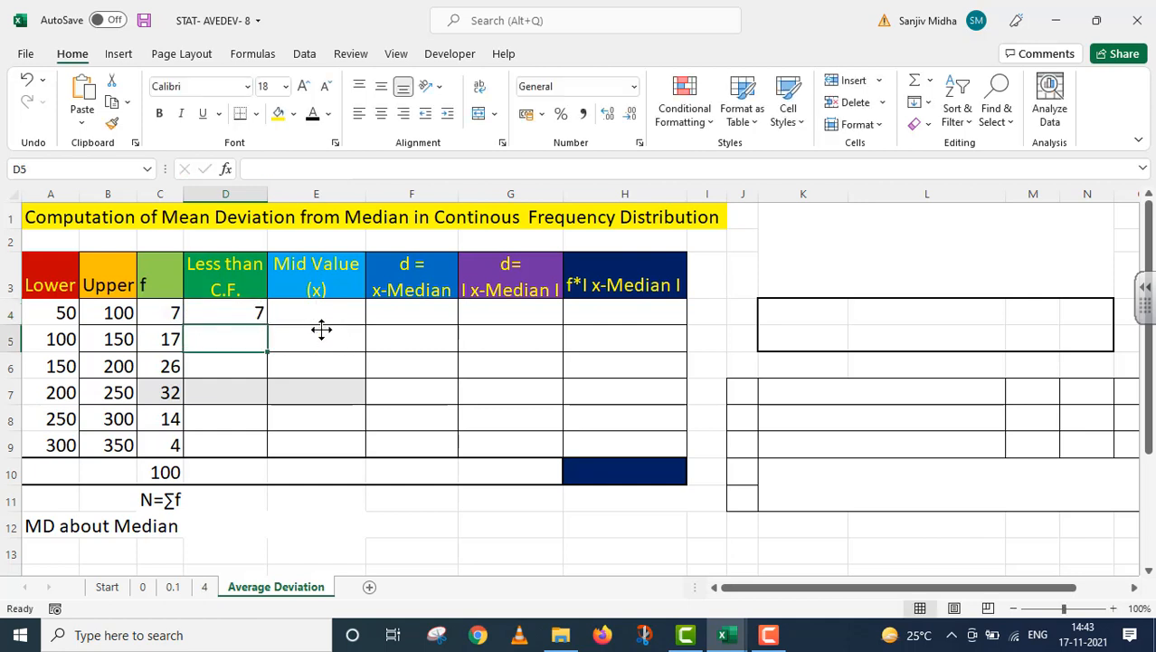
pyautogui.click(226, 322)
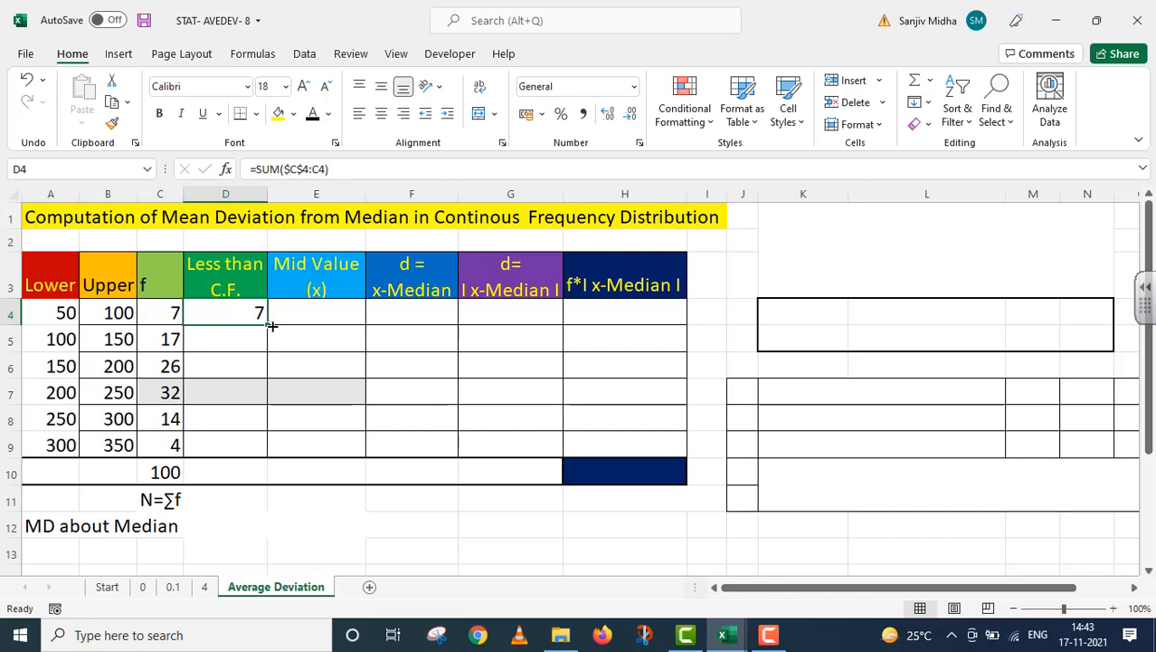
pyautogui.moveTo(268, 324); pyautogui.dragTo(262, 458)
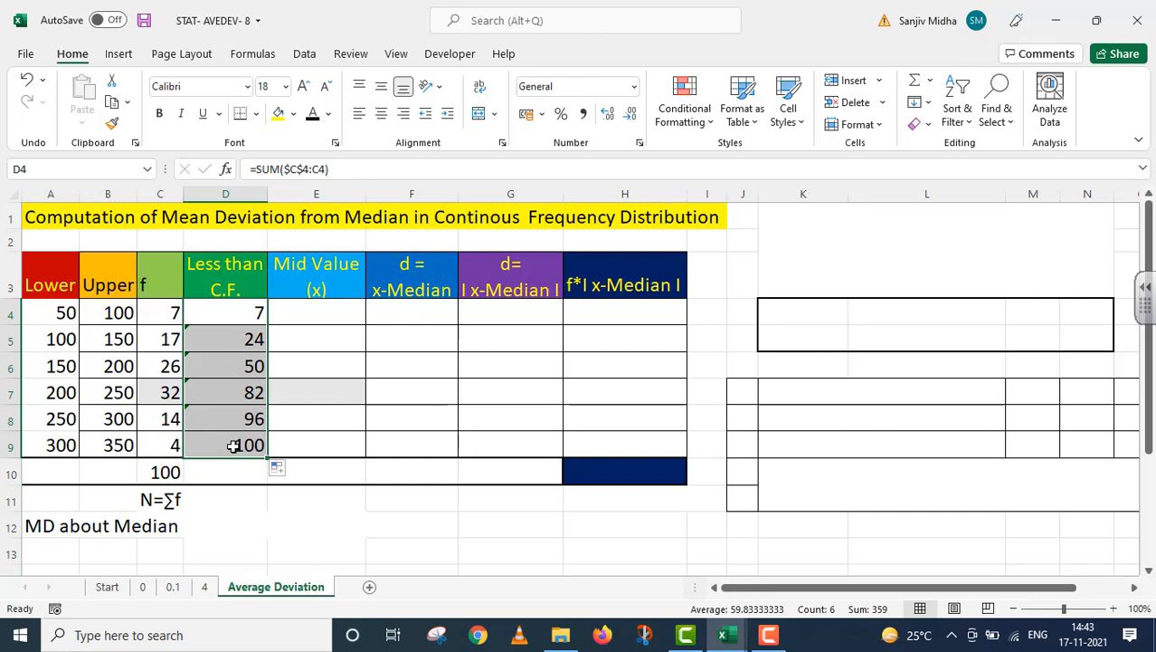
# Step: Compute the class mid value in E4 with =(A4+B4)/2 and fill the formula down to E9
pyautogui.click(316, 311)
pyautogui.write('=(')
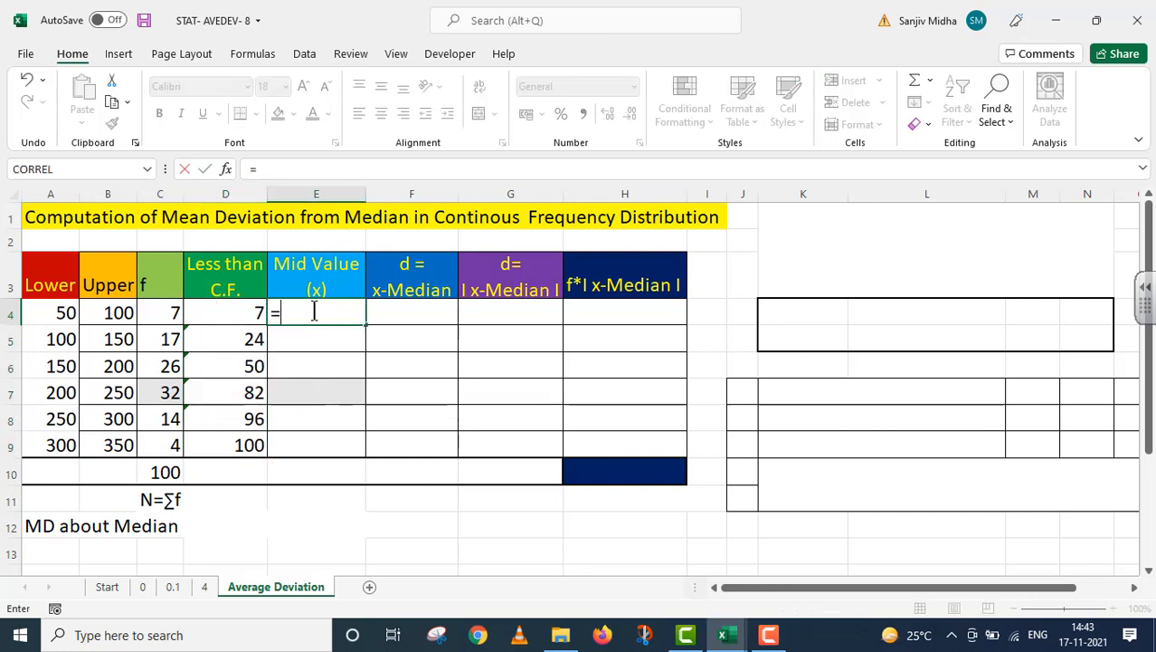
pyautogui.click(73, 312)
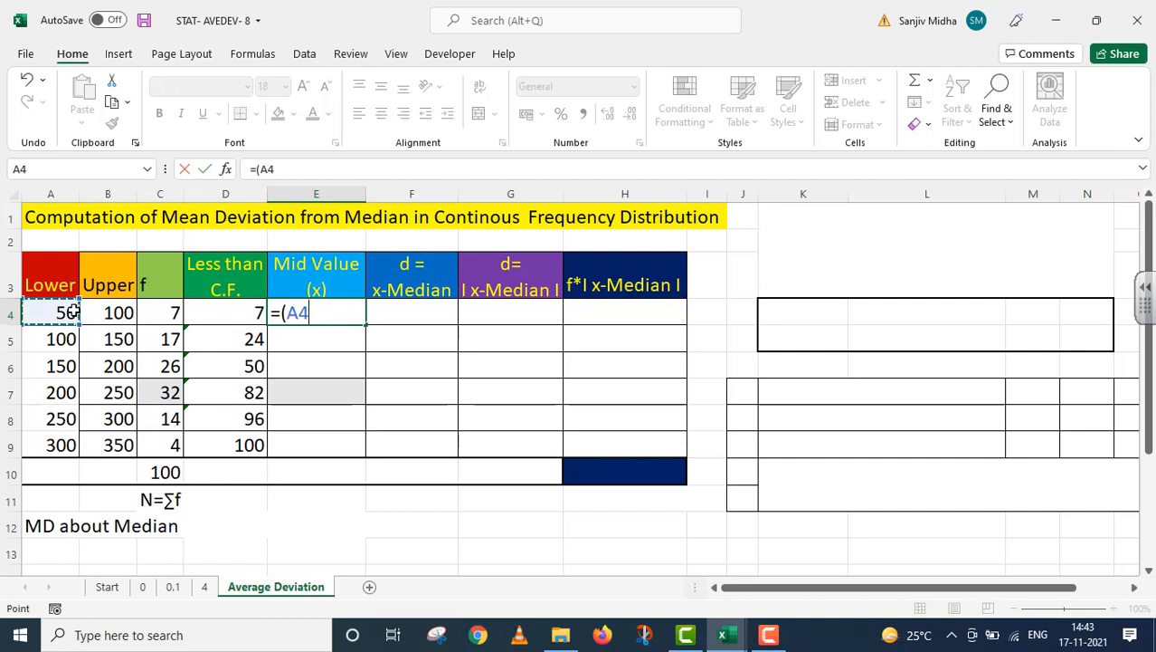
pyautogui.write('+')
pyautogui.click(107, 311)
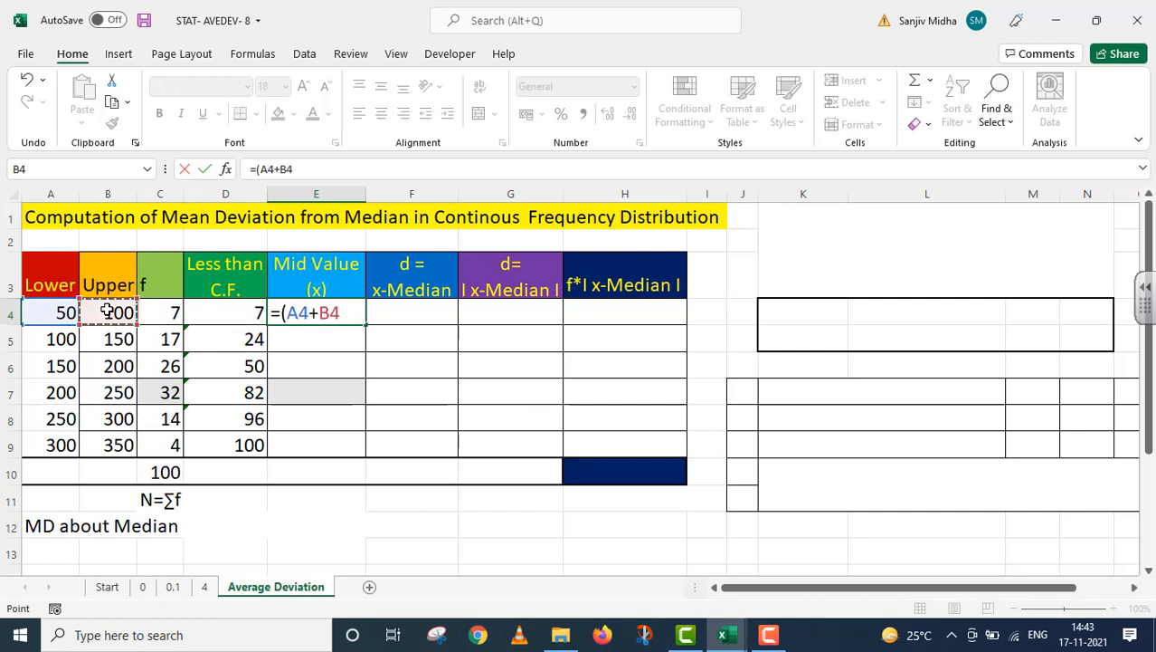
pyautogui.write(')/2')
pyautogui.press('Return')
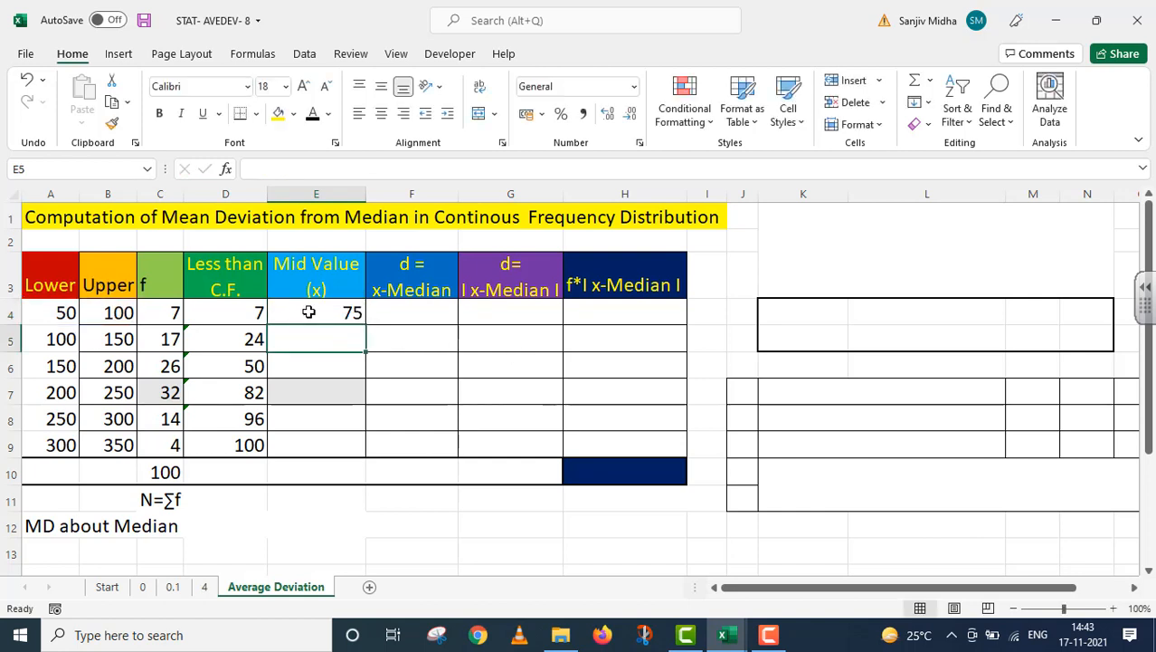
pyautogui.click(309, 312)
pyautogui.moveTo(365, 325); pyautogui.dragTo(351, 447)
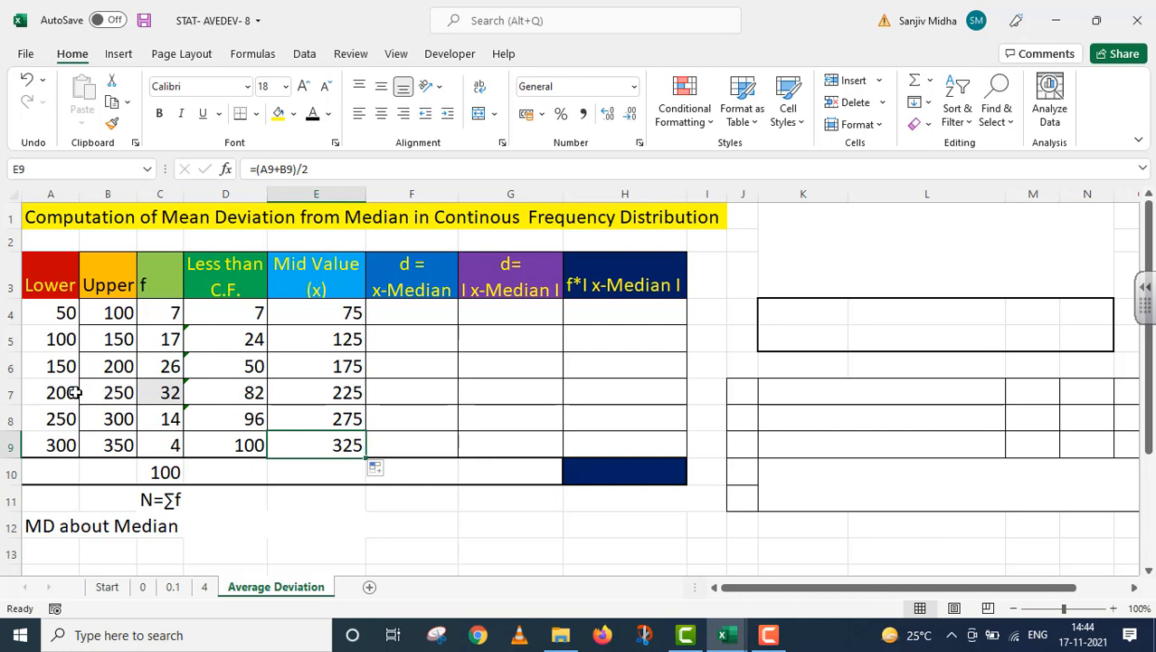
# Step: Set the hidden median-class note in K1 to the Automatic font colour and shade the median class row A7:C7 light grey
pyautogui.click(801, 228)
pyautogui.click(312, 115)
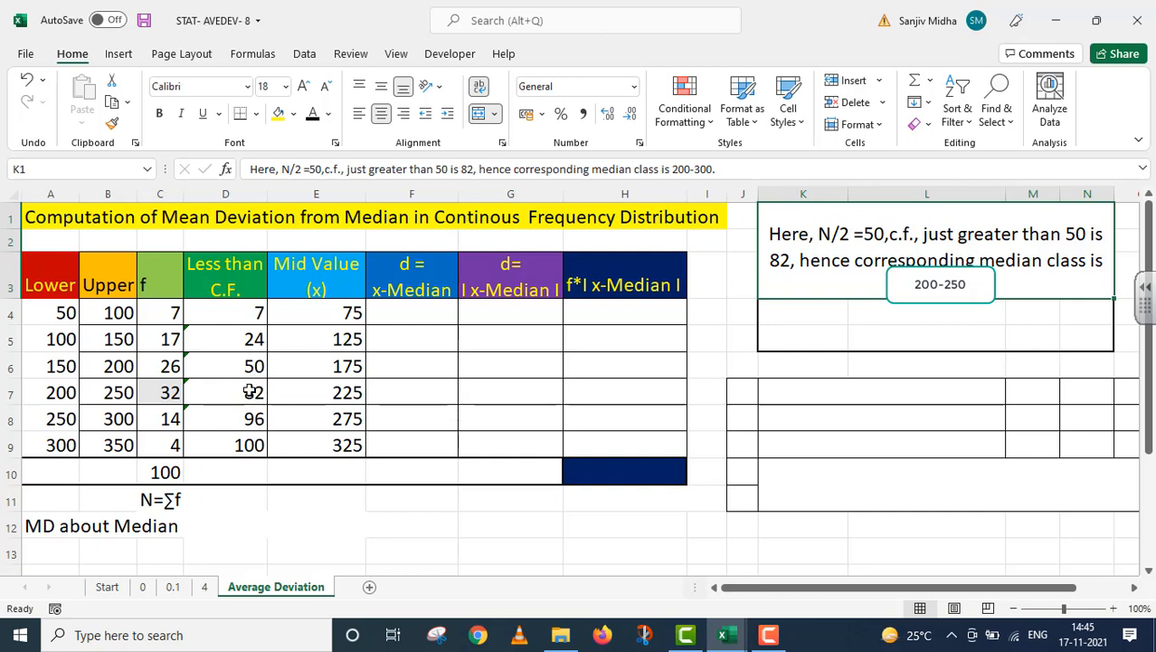
pyautogui.moveTo(59, 391); pyautogui.dragTo(145, 391)
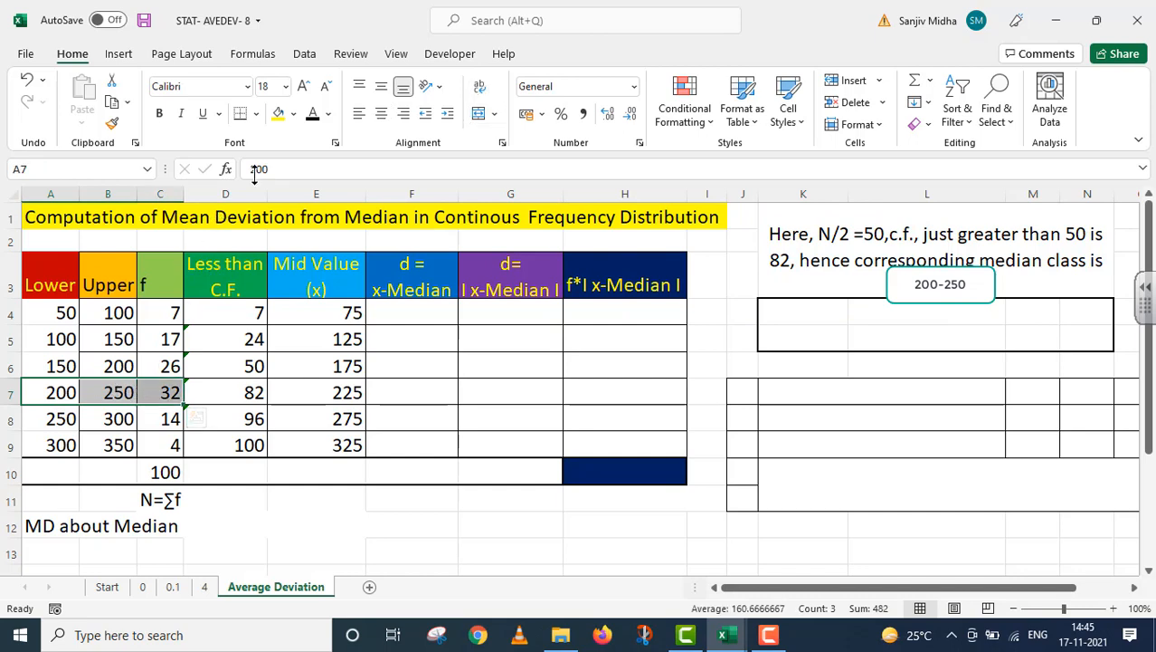
pyautogui.click(294, 114)
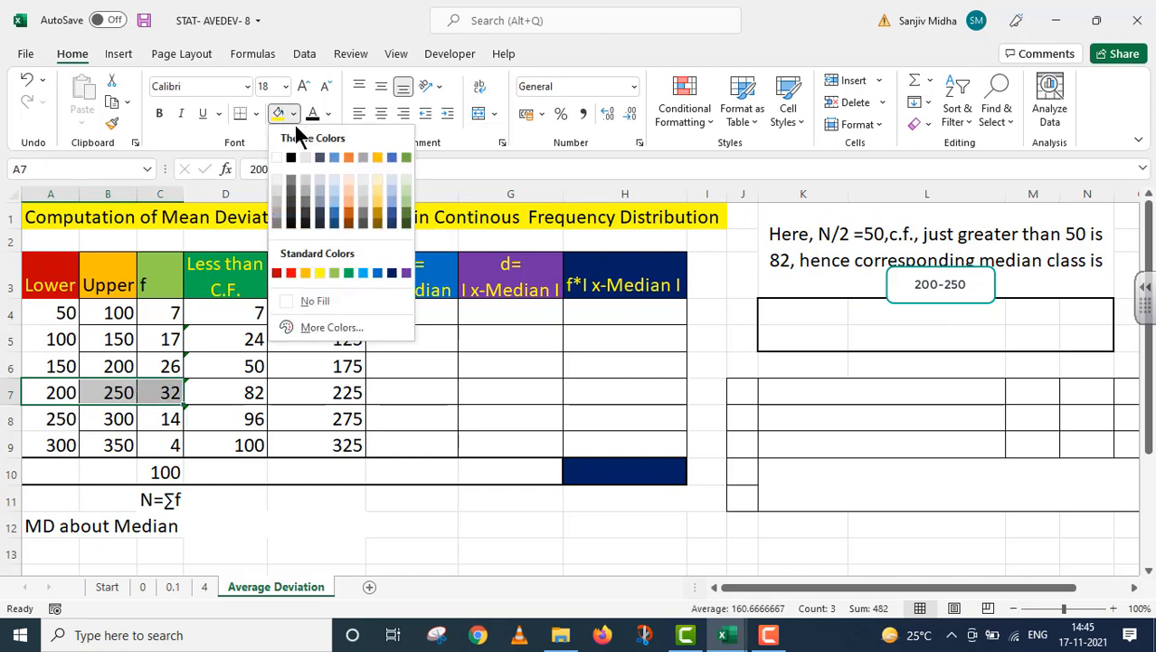
pyautogui.click(305, 175)
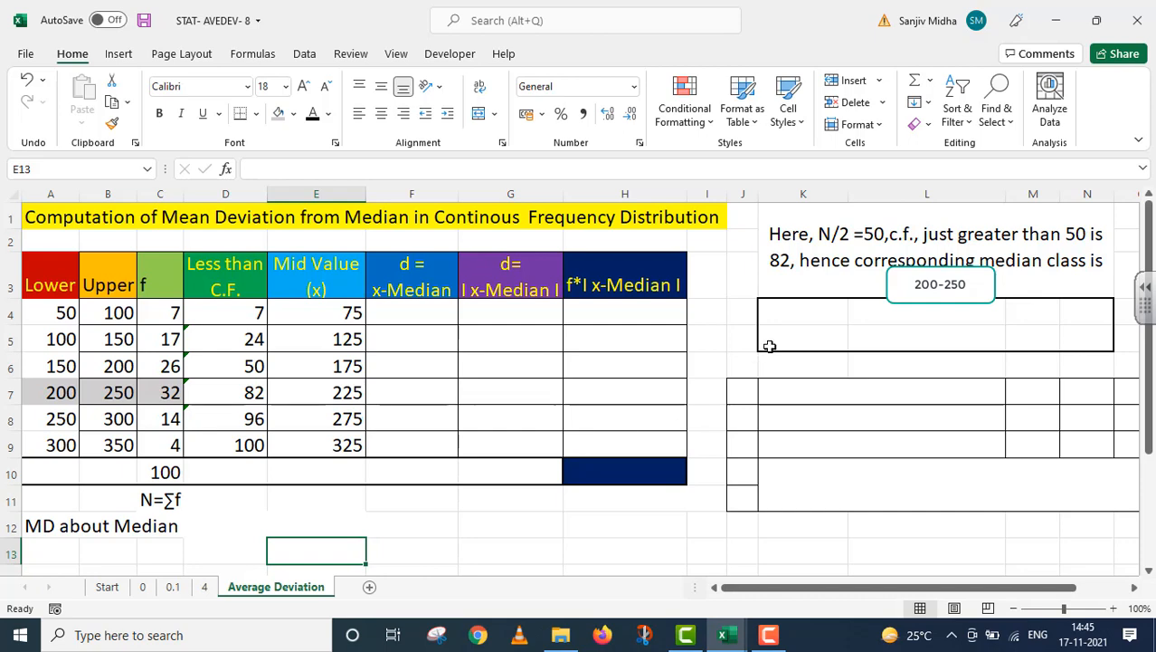
# Step: Reveal the hidden median label in K4 and the median formula text in L4 by setting their font colour to Automatic
pyautogui.click(769, 315)
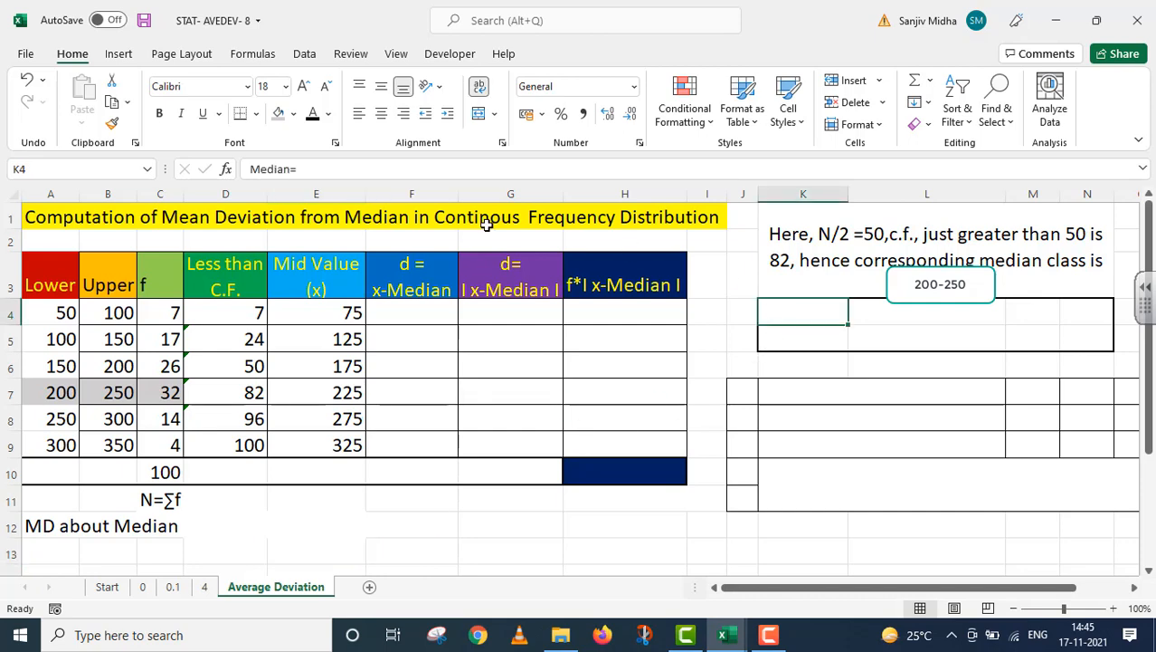
pyautogui.click(312, 115)
pyautogui.click(881, 308)
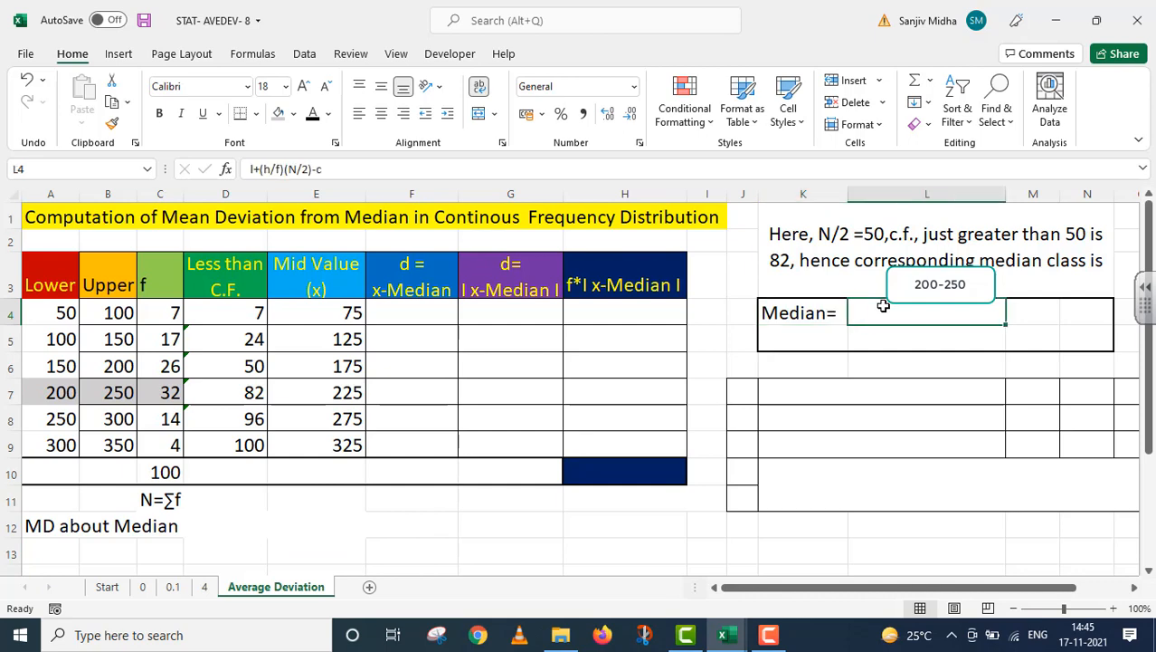
pyautogui.click(312, 115)
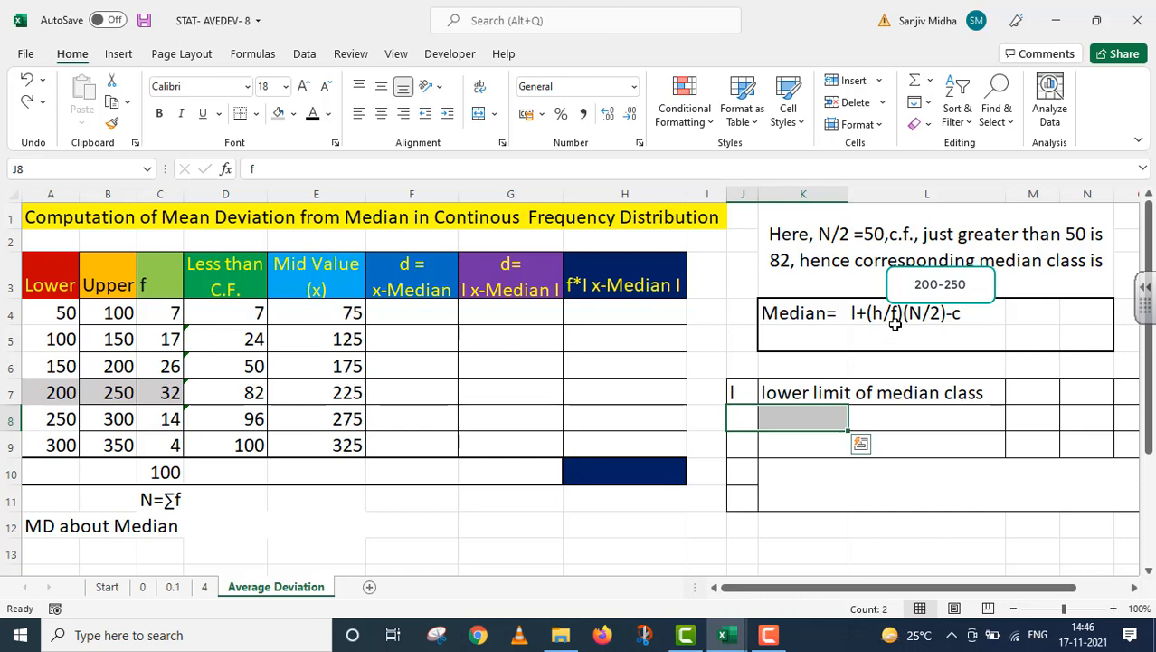
# Step: Reveal the hidden definitions of f and h in rows 8 and 9 by setting their font colour to Automatic
pyautogui.click(313, 118)
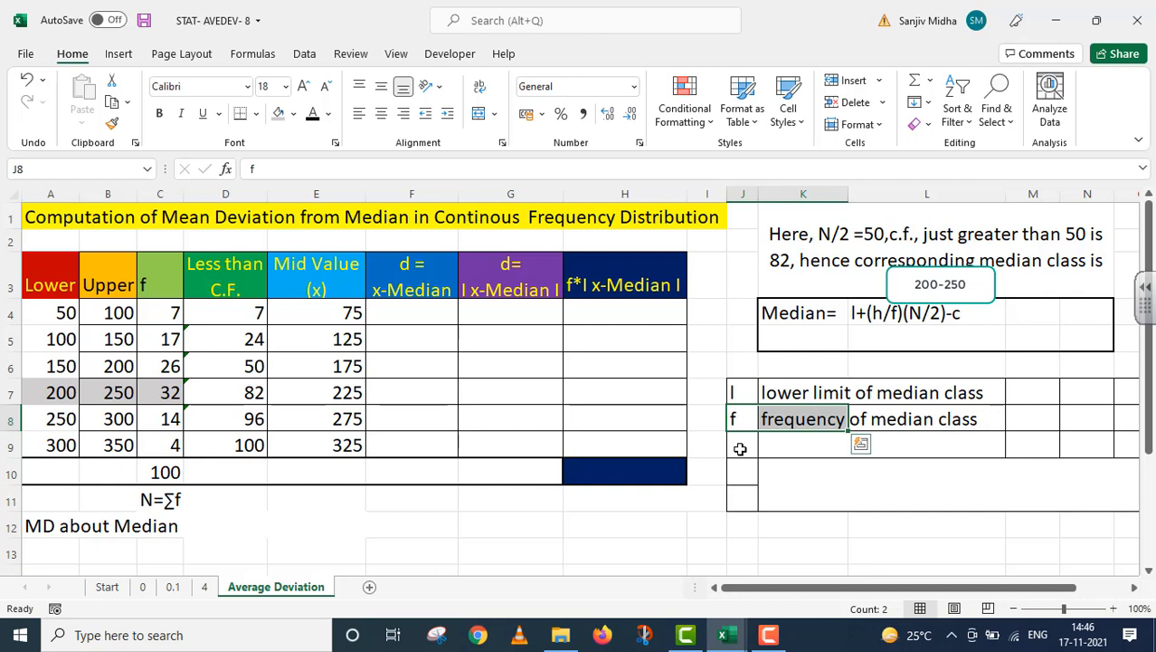
pyautogui.moveTo(740, 449); pyautogui.dragTo(923, 446)
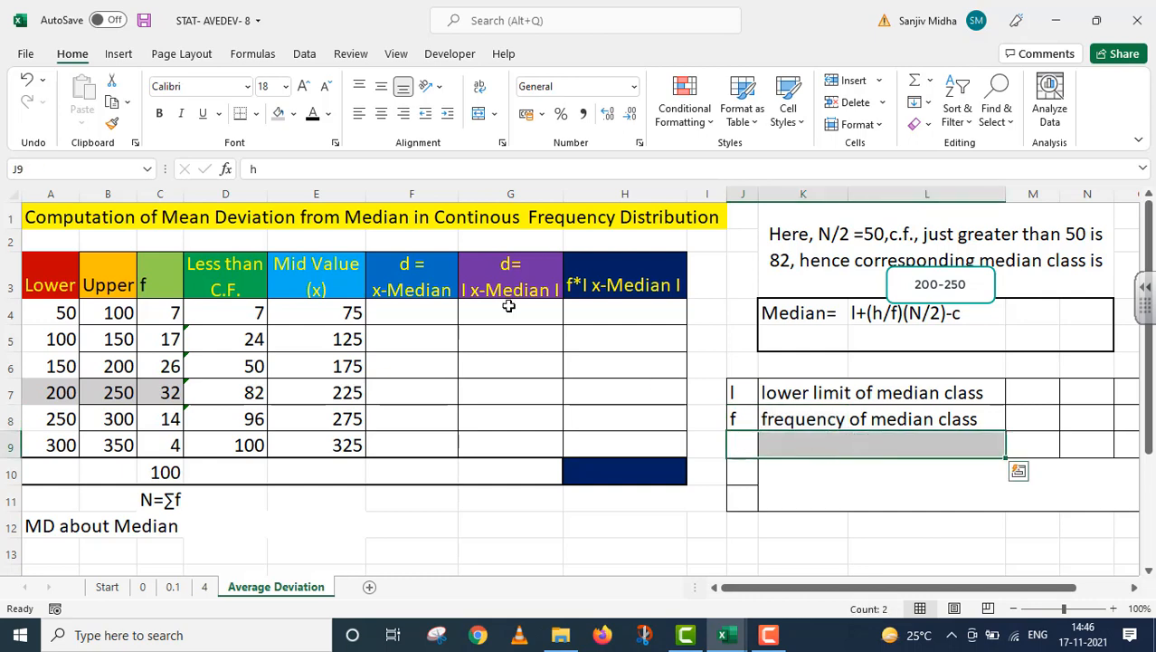
pyautogui.click(312, 116)
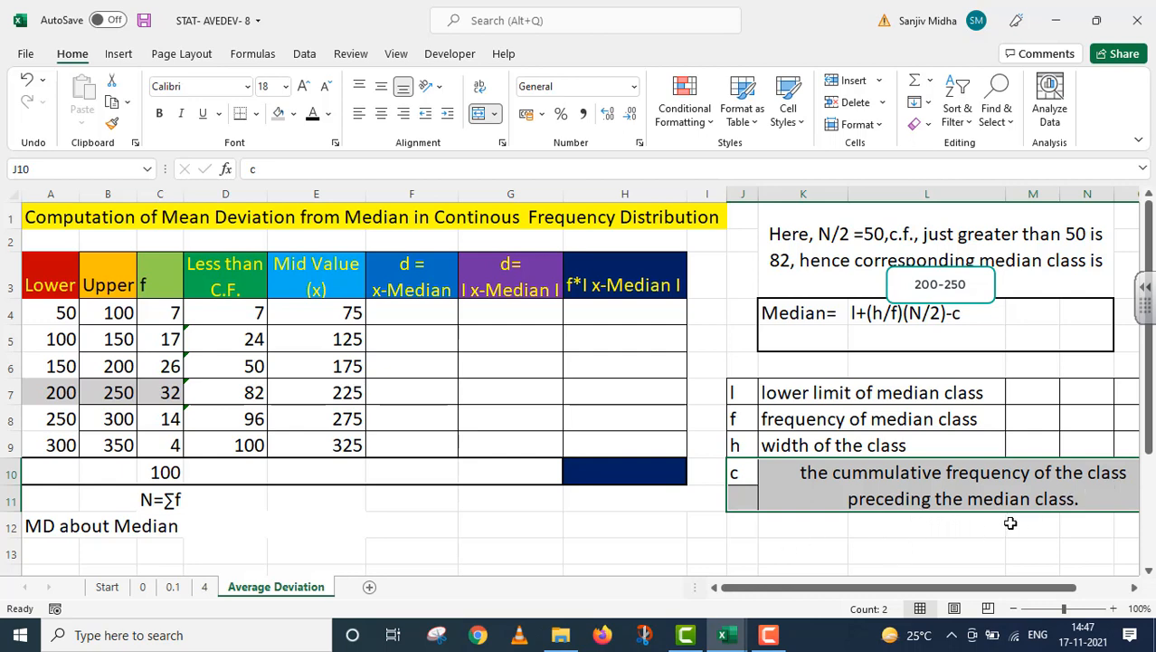
pyautogui.click(59, 389)
pyautogui.moveTo(156, 392); pyautogui.dragTo(266, 393)
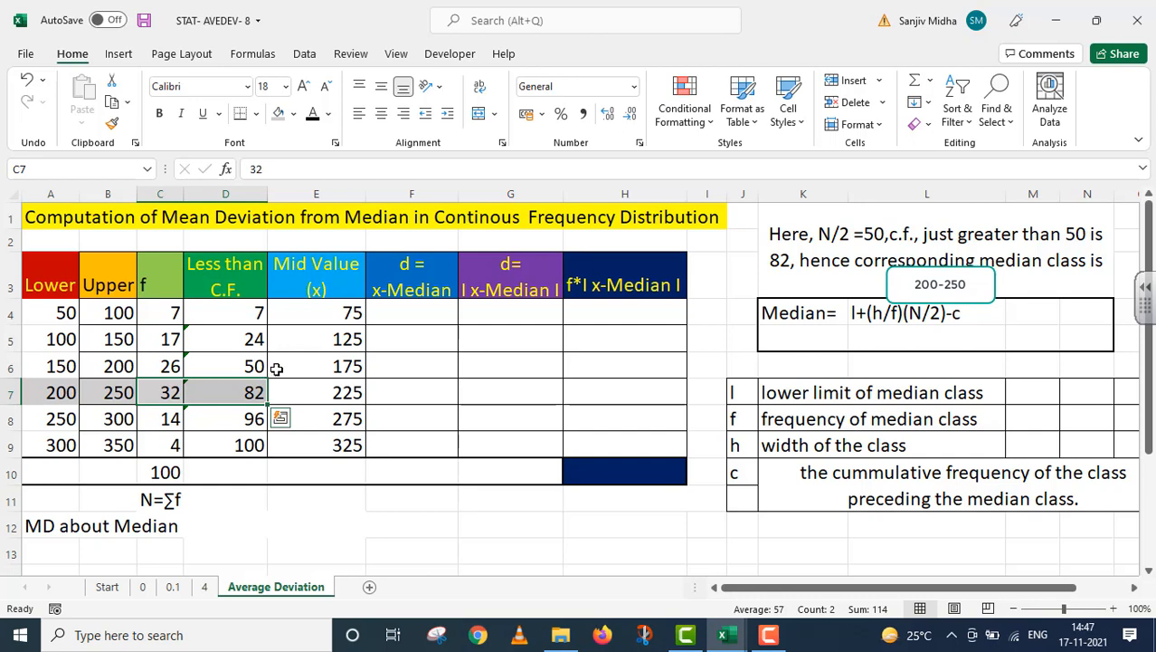
# Step: Compute the median in L5 with the formula =A7+((B4-A4)/C7*((C10/2)-D6))
pyautogui.doubleClick(856, 336)
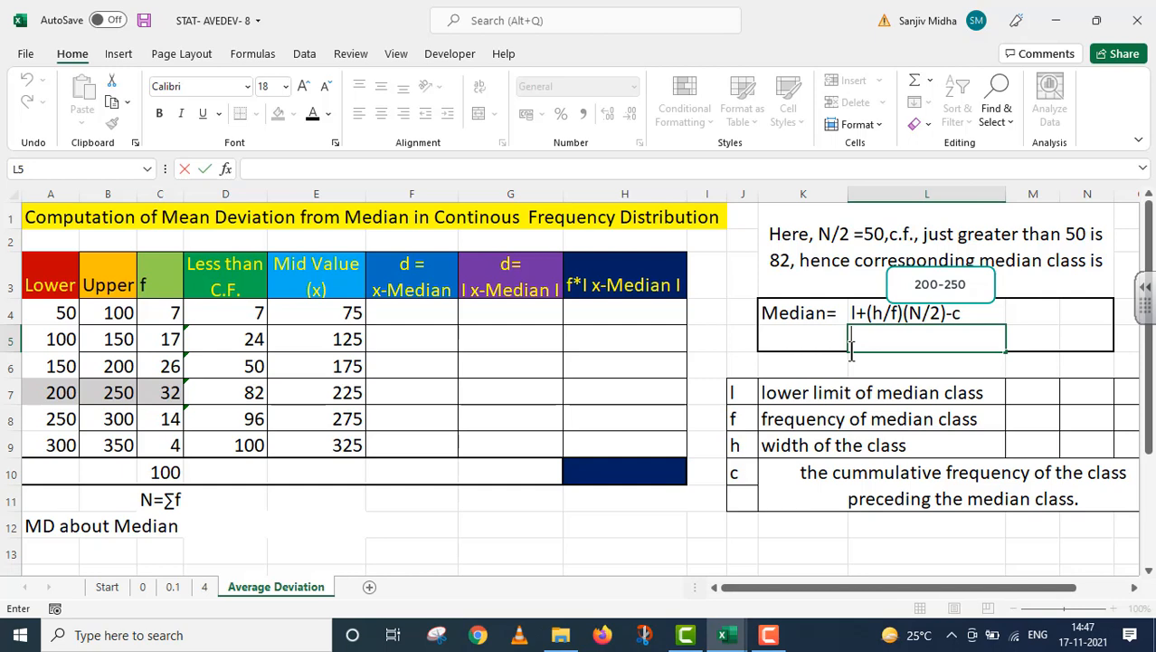
pyautogui.write('=')
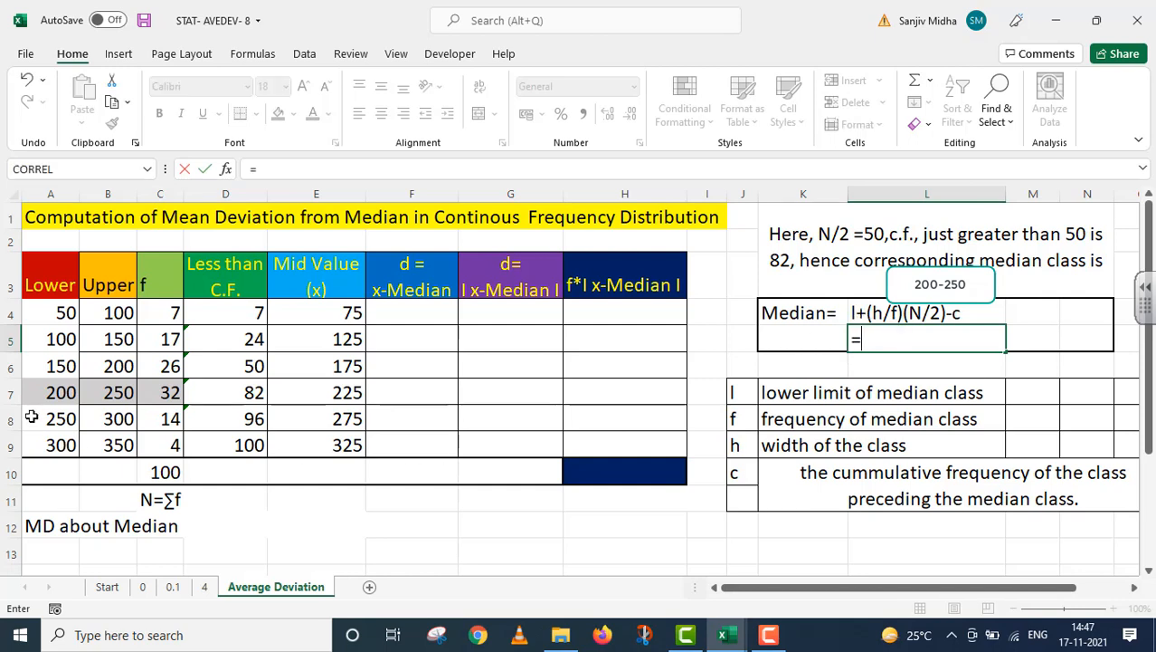
pyautogui.click(51, 391)
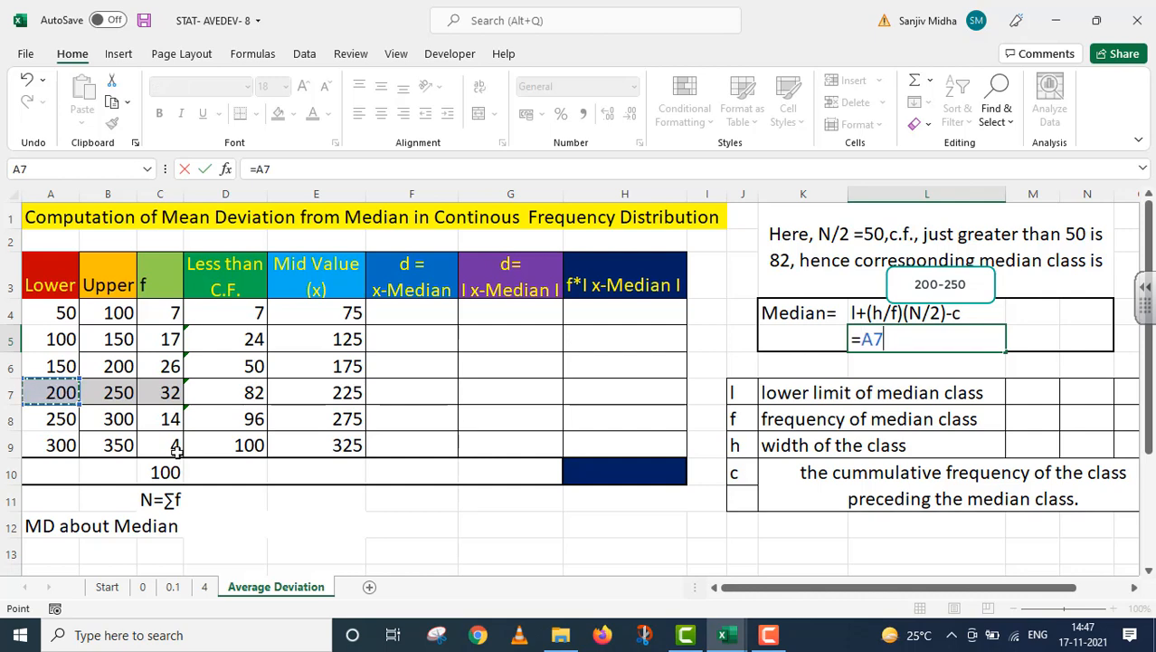
pyautogui.write('+(')
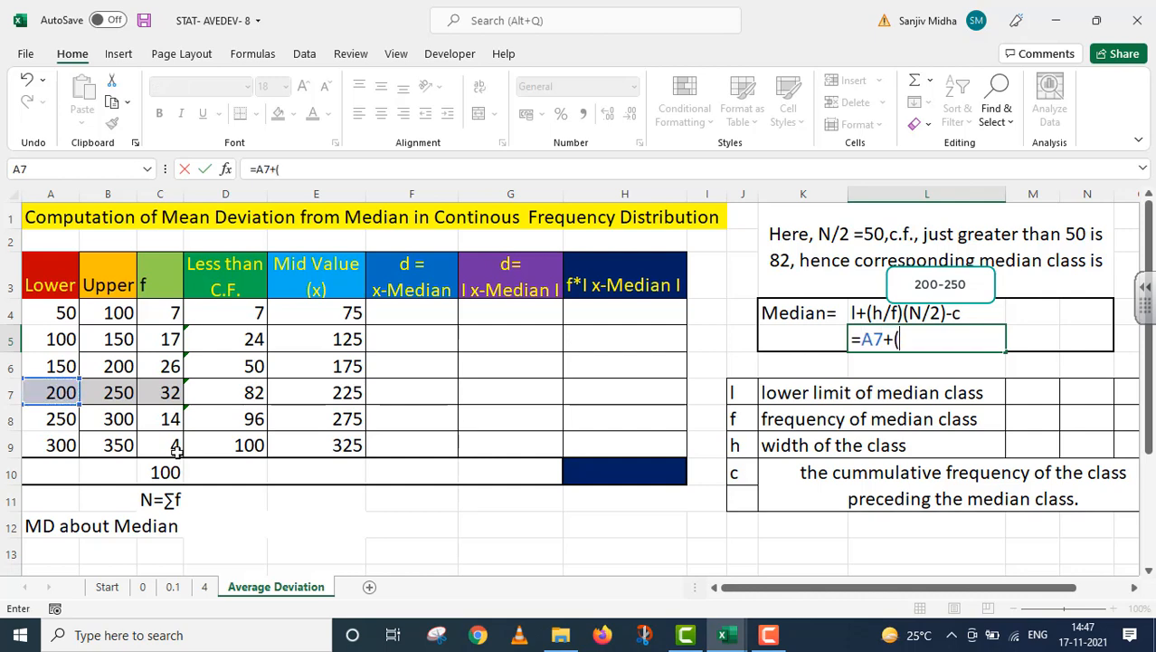
pyautogui.write('(')
pyautogui.click(118, 315)
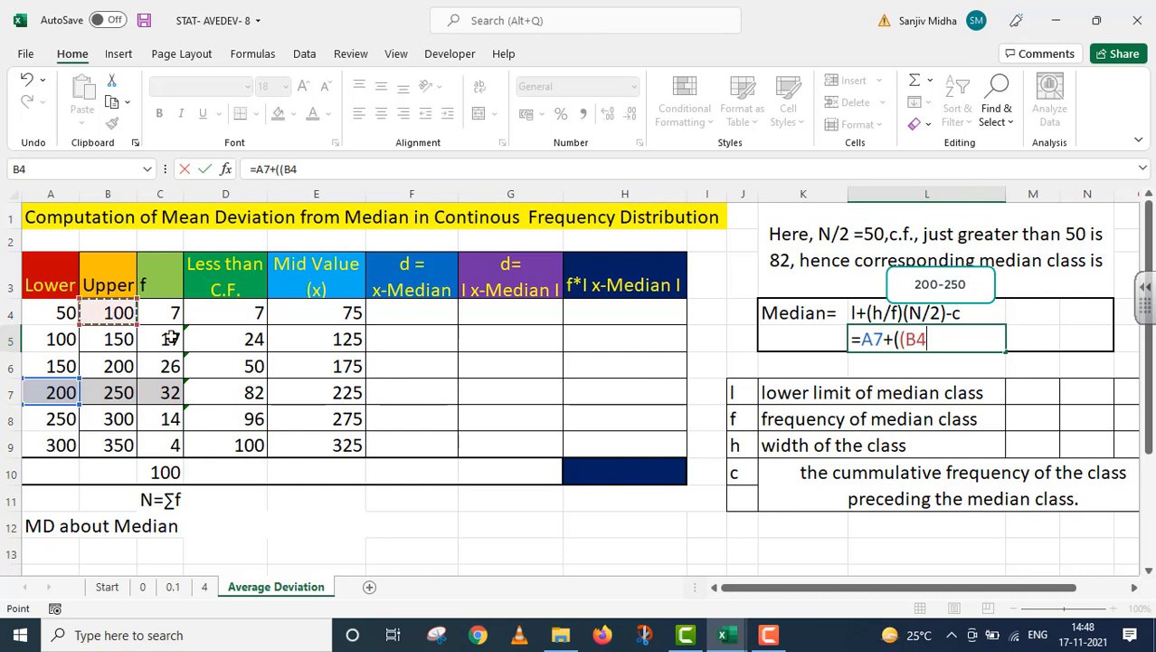
pyautogui.write('-')
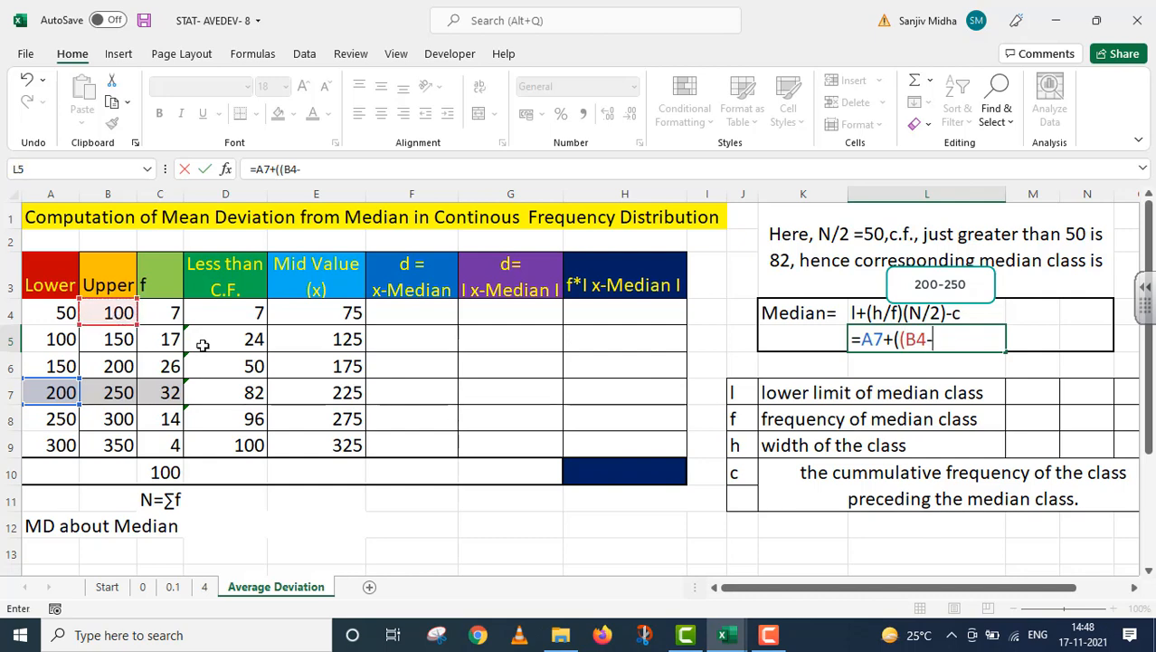
pyautogui.click(54, 310)
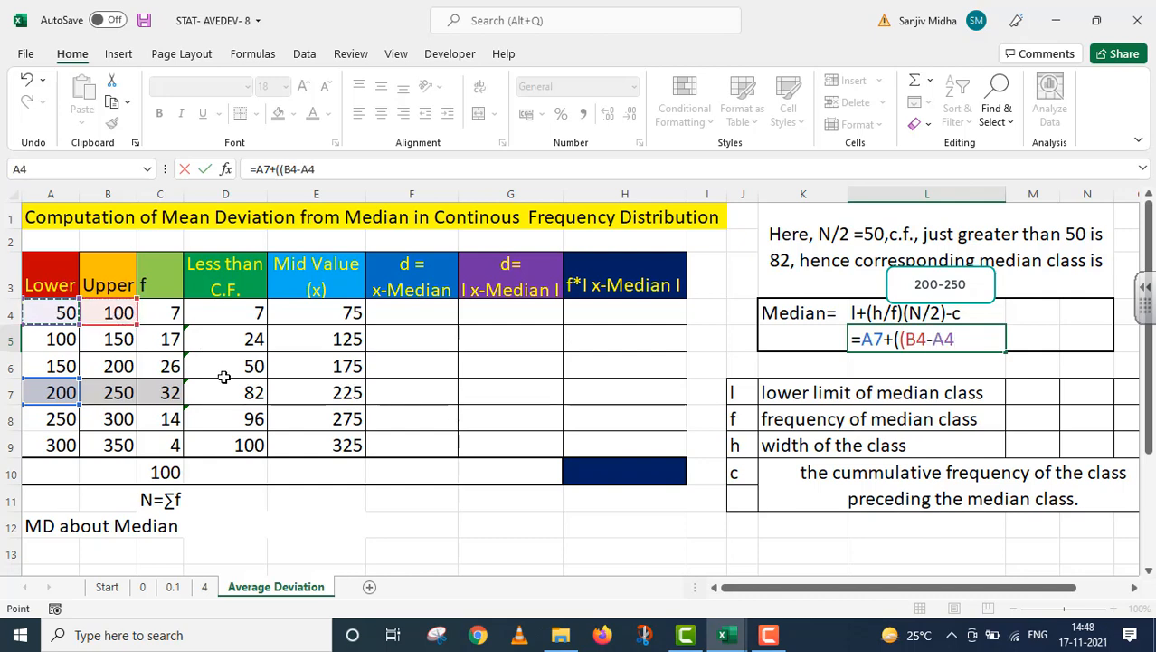
pyautogui.write(')')
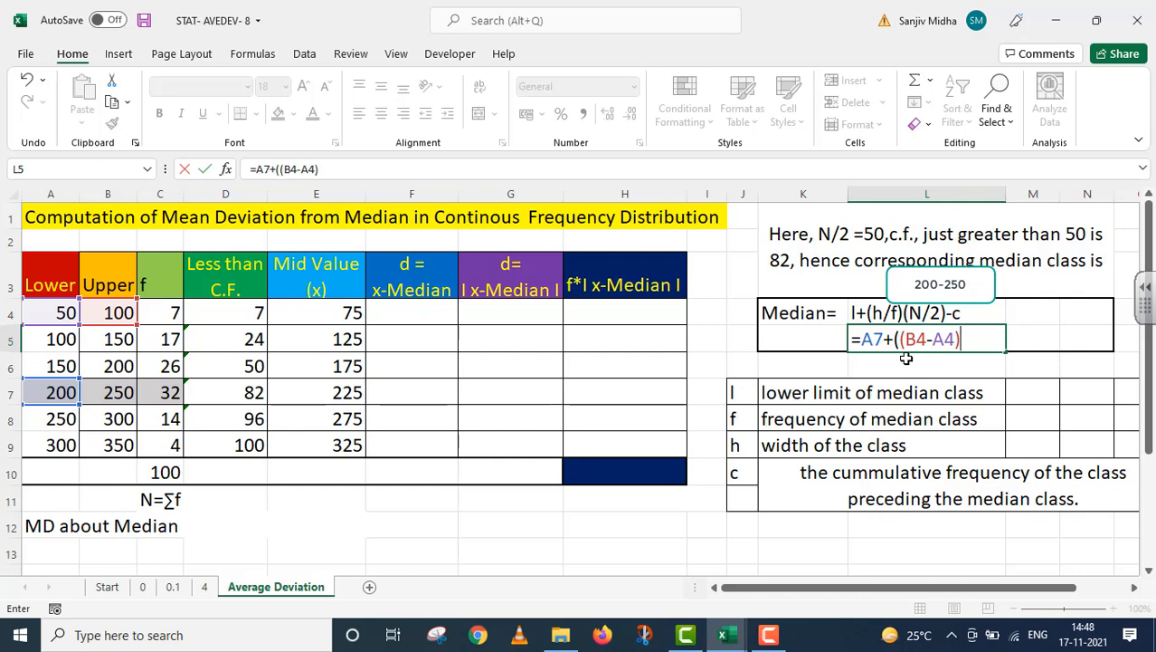
pyautogui.write('/')
pyautogui.click(155, 391)
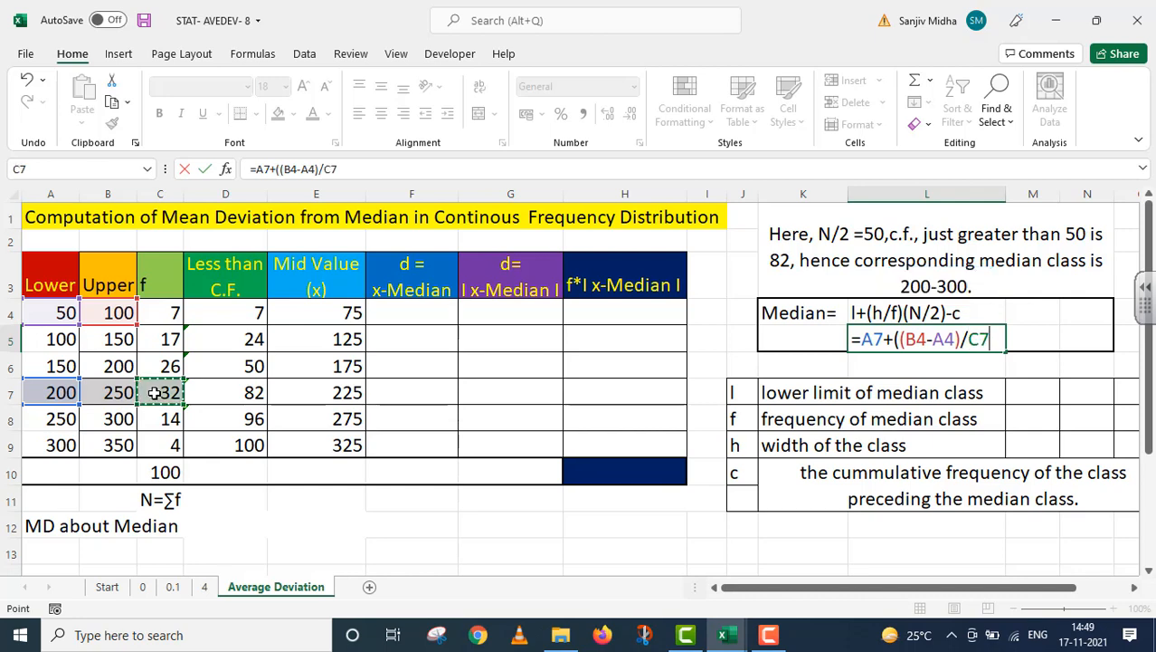
pyautogui.write('*')
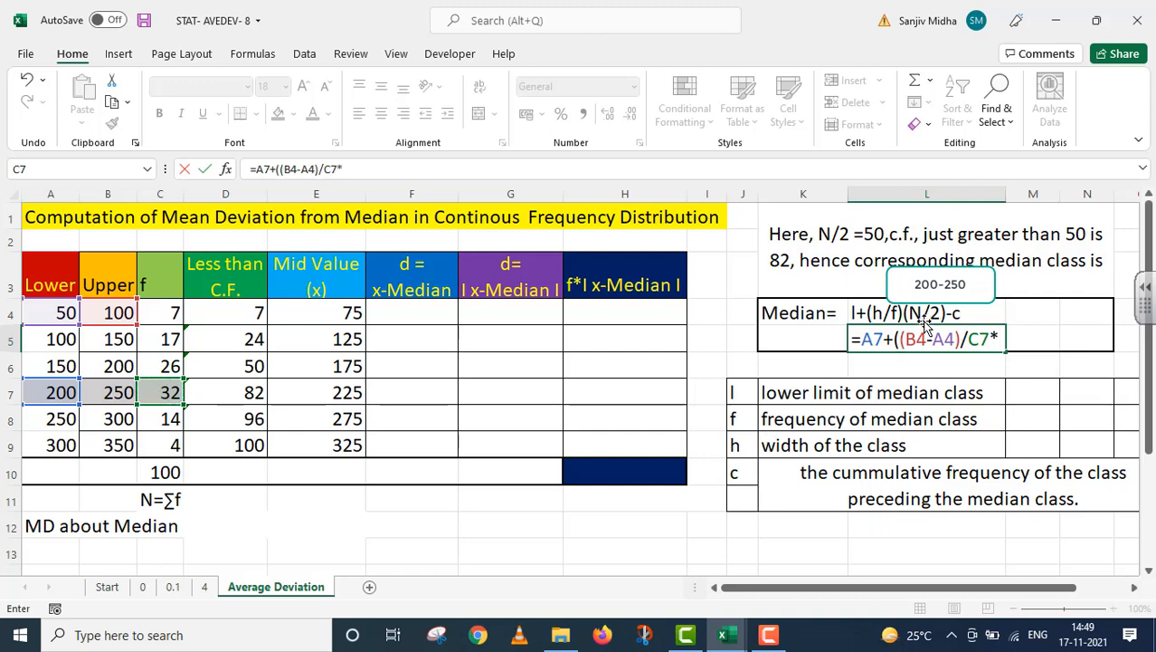
pyautogui.write('((')
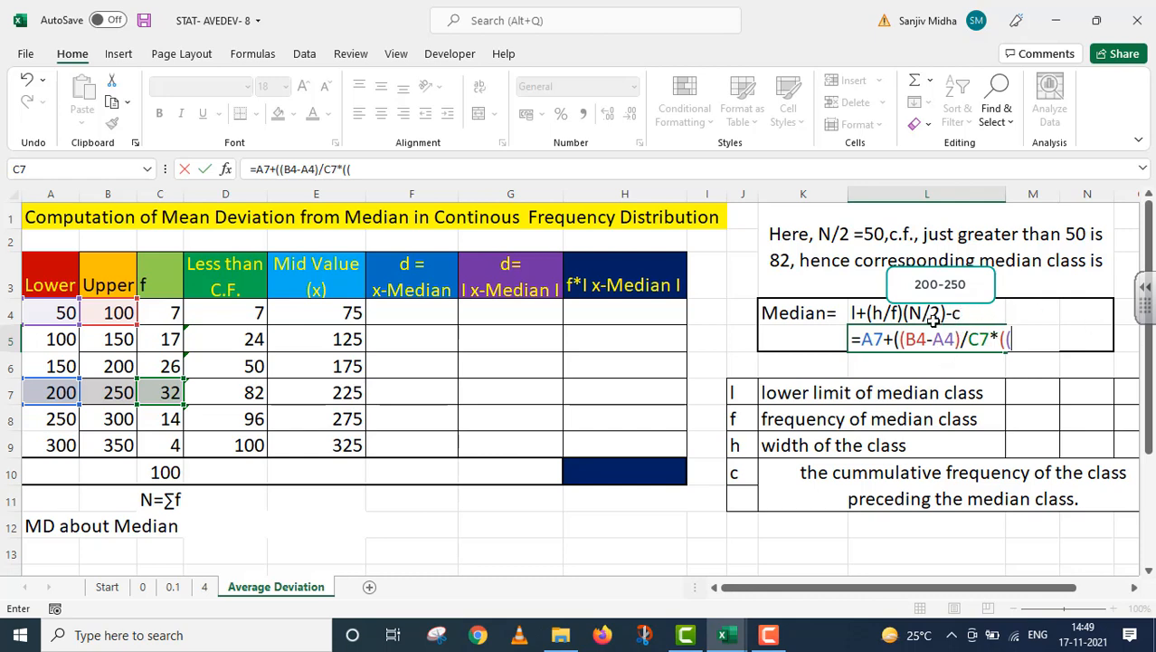
pyautogui.click(168, 469)
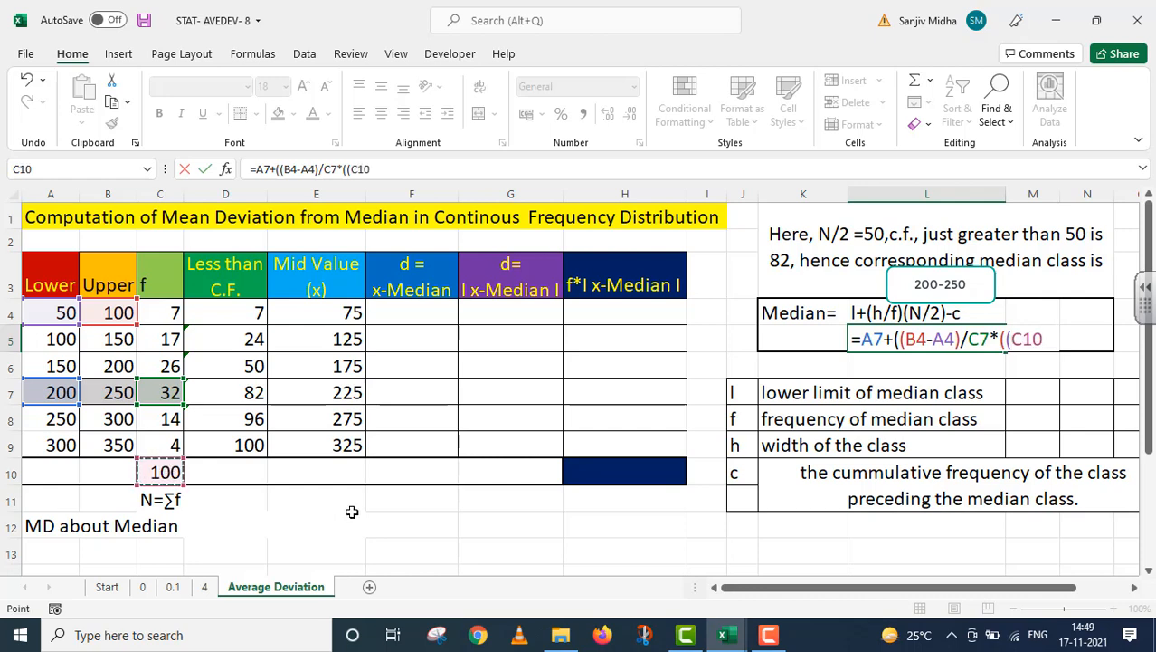
pyautogui.write('.')
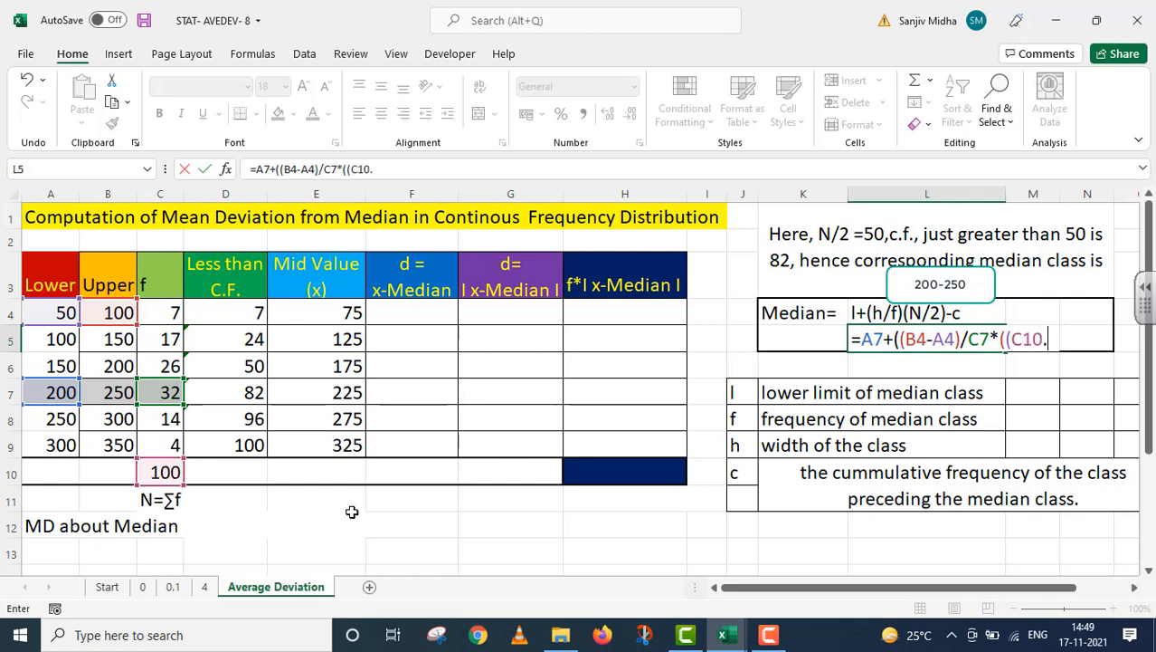
pyautogui.press('BackSpace')
pyautogui.write('/2)-')
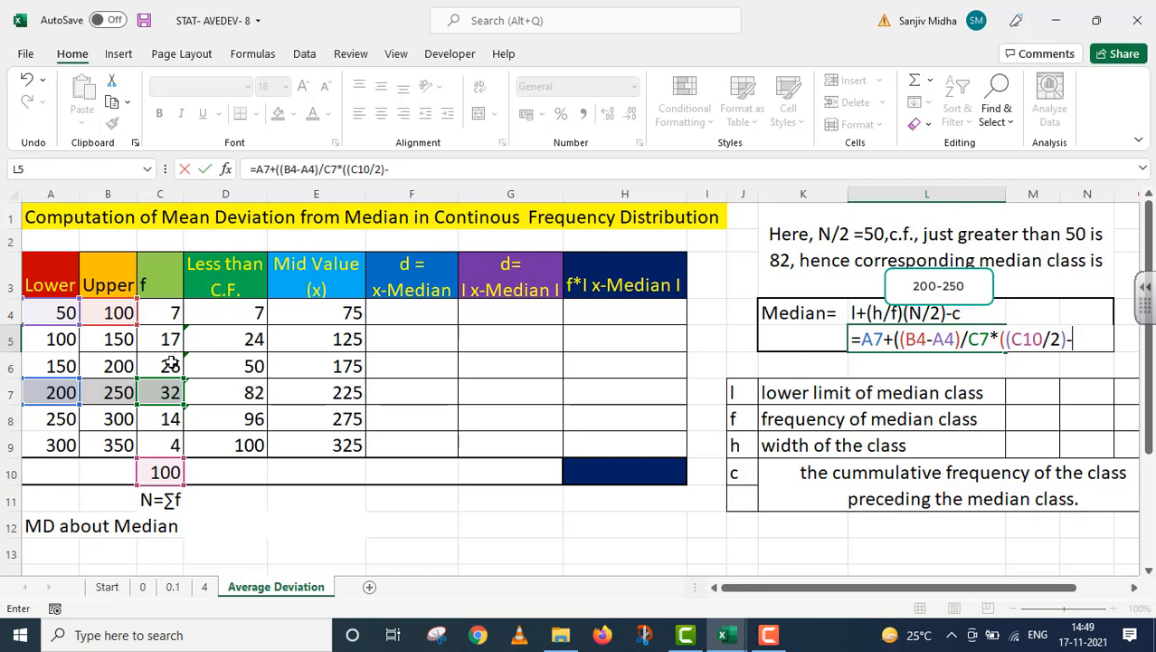
pyautogui.click(255, 366)
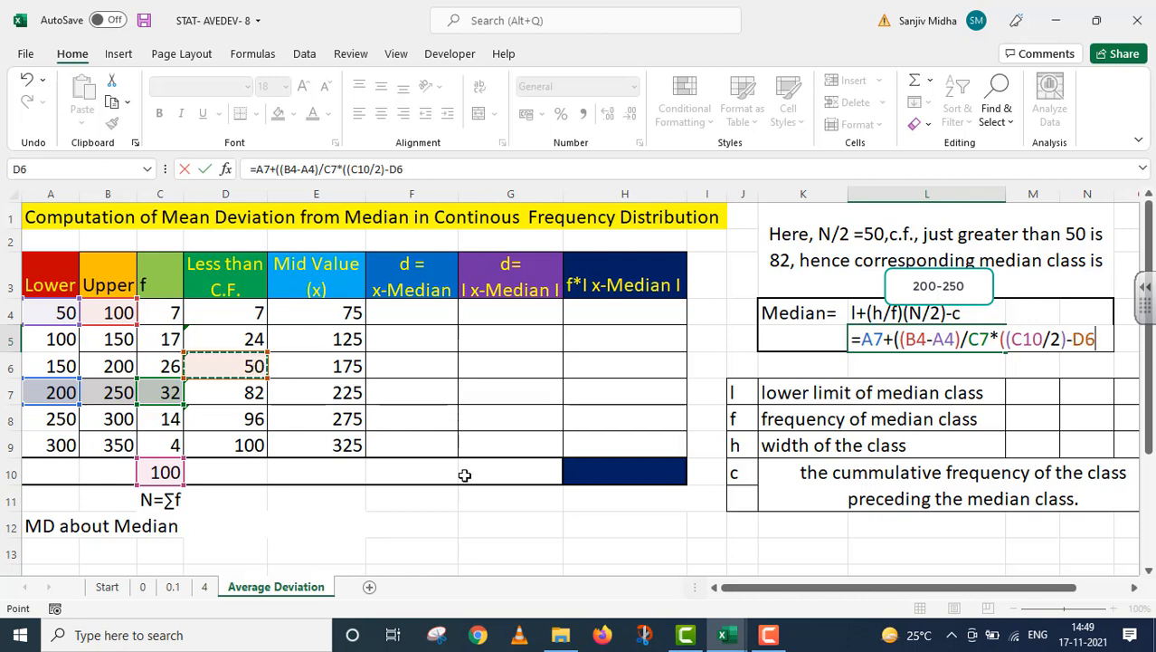
pyautogui.write(')')
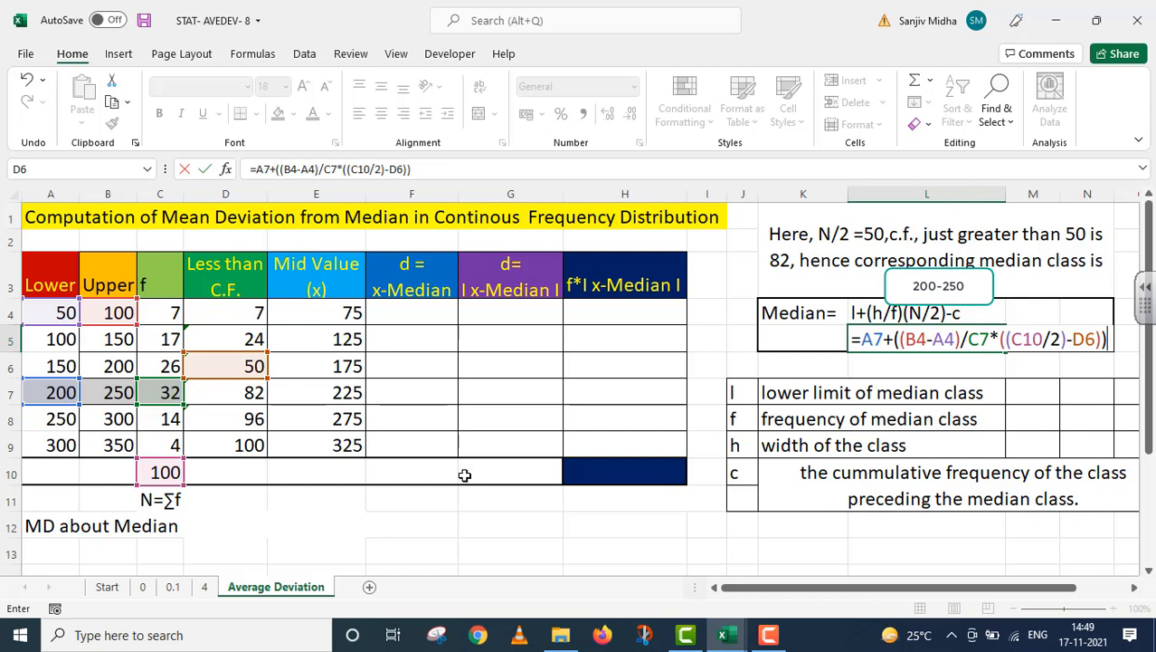
pyautogui.press('Return')
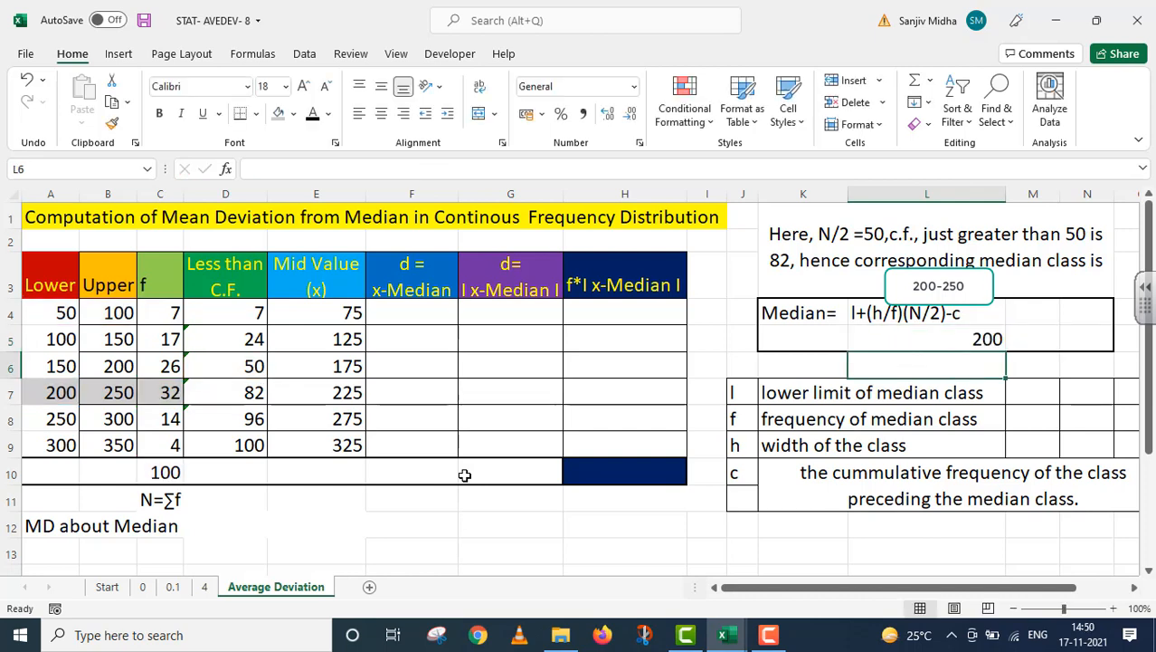
# Step: Move the computed median cell from L5 to K5, directly beneath the median label
pyautogui.click(953, 337)
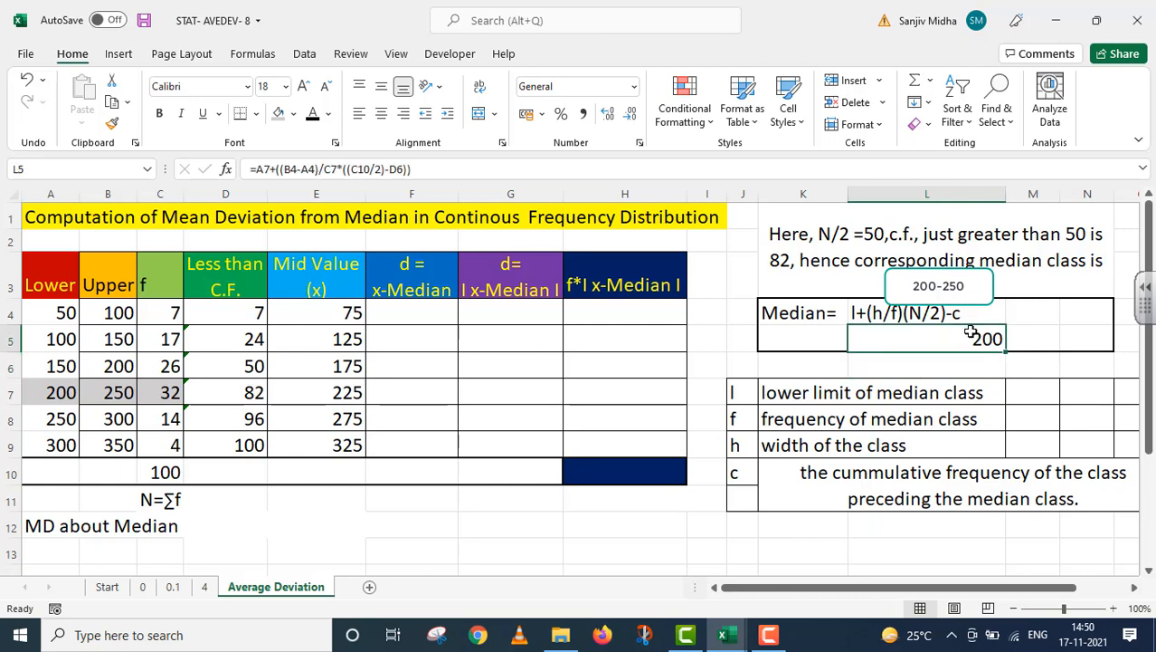
pyautogui.moveTo(973, 324); pyautogui.dragTo(818, 329)
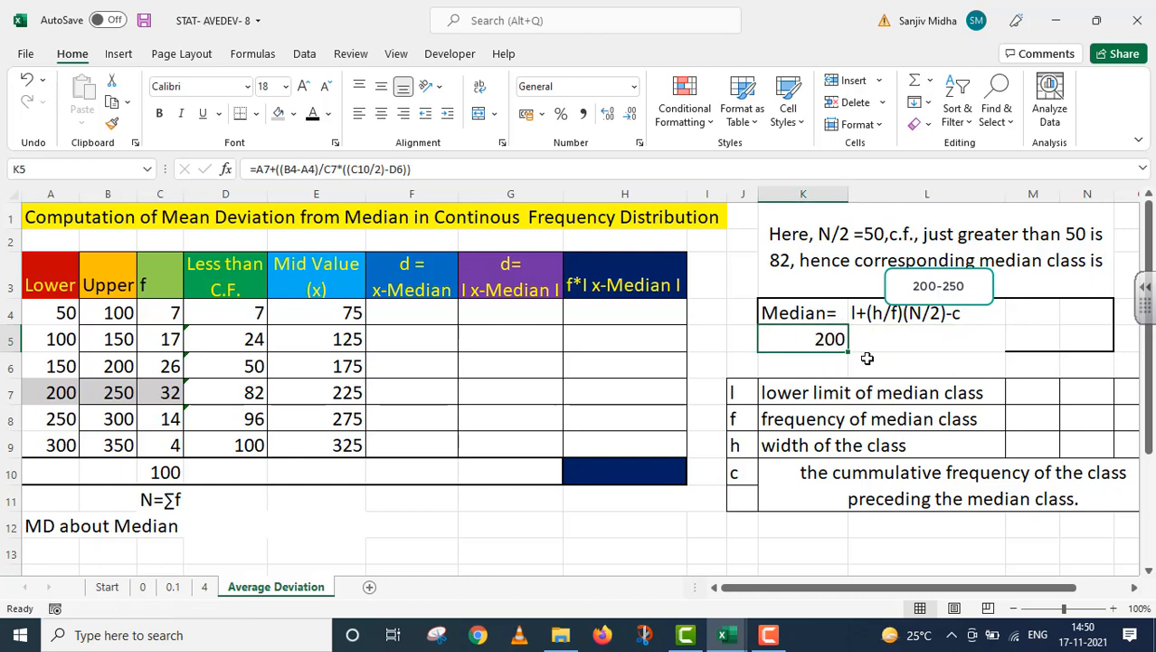
# Step: Copy the median formula from K5 into L5 as literal text, prefixed with an apostrophe: =A7+((B4-A4)/C7*((C10/2)-D6))
pyautogui.doubleClick(804, 338)
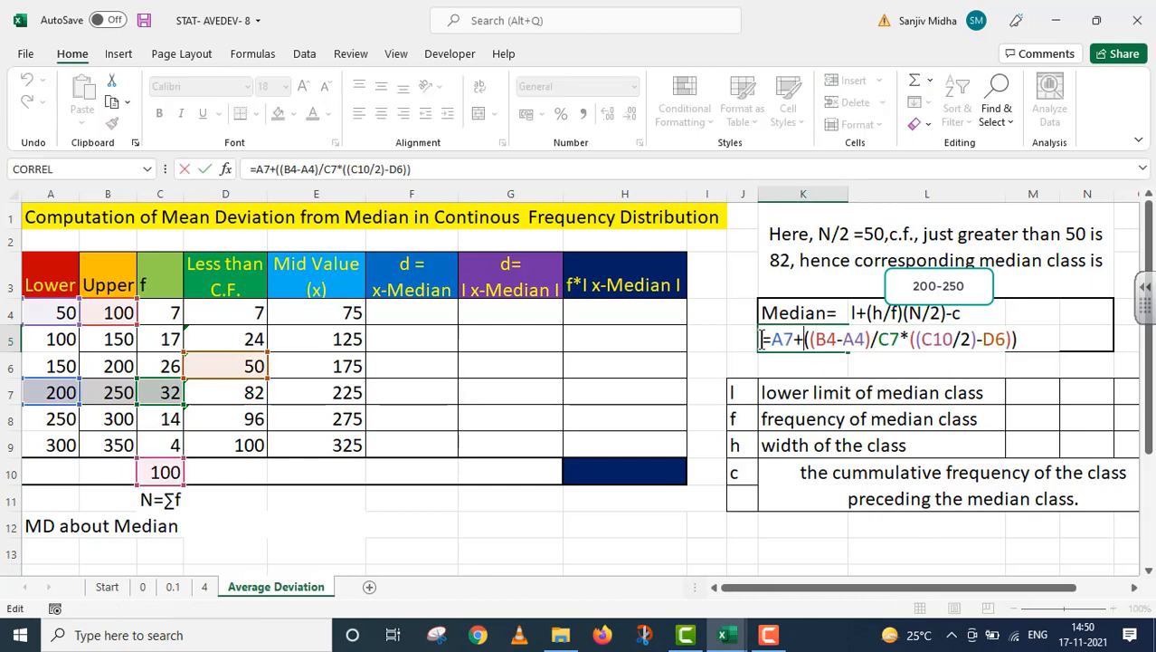
pyautogui.moveTo(763, 338); pyautogui.dragTo(1025, 337)
pyautogui.hotkey('ctrl', 'c')
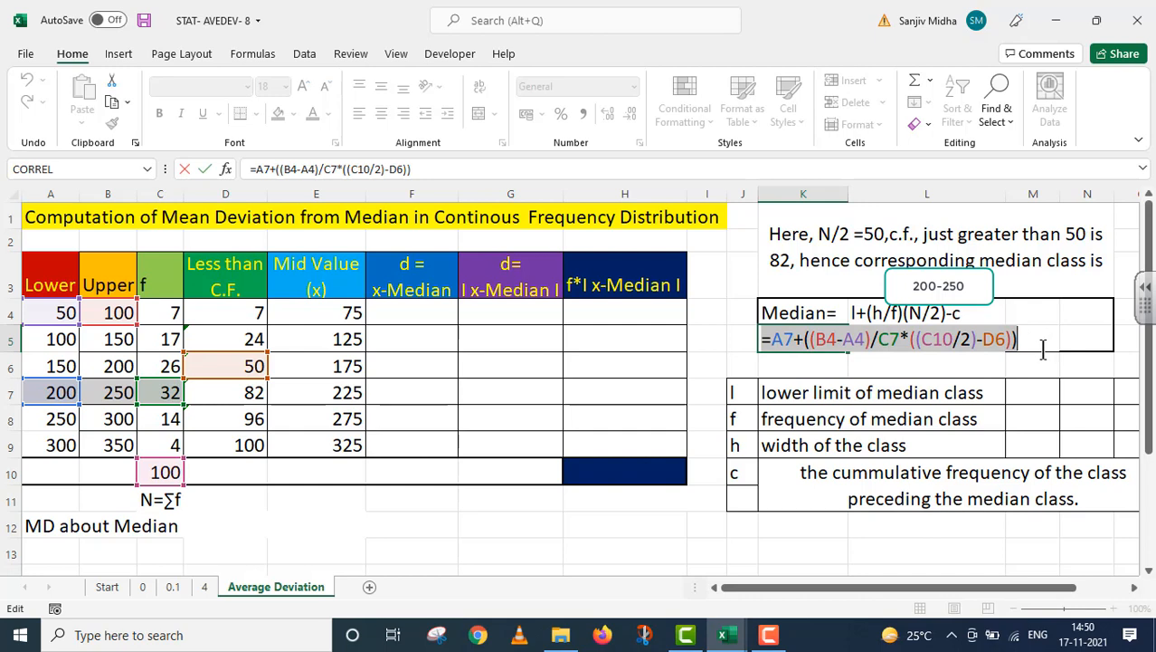
pyautogui.press('Escape')
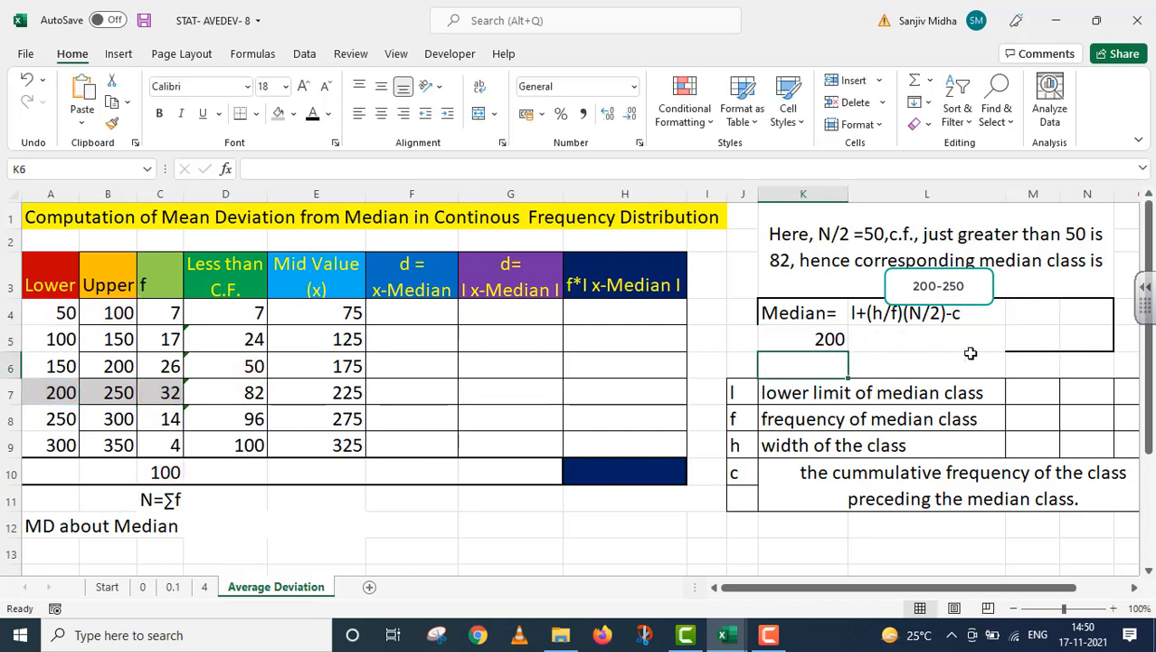
pyautogui.click(895, 337)
pyautogui.doubleClick(895, 337)
pyautogui.hotkey('ctrl', 'v')
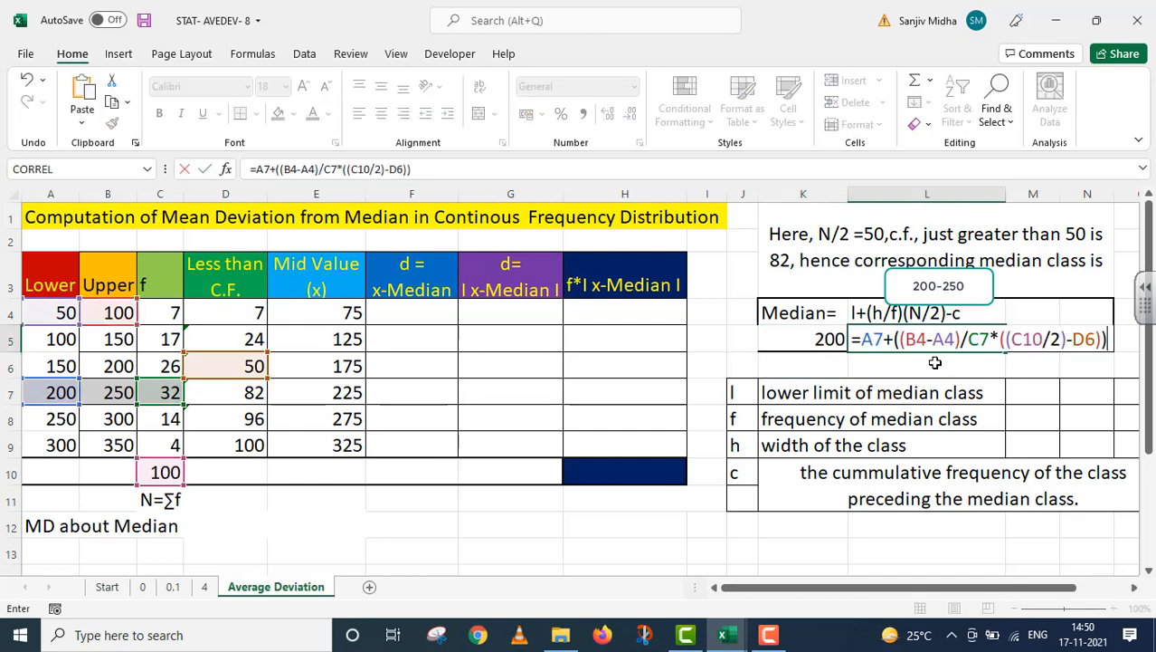
pyautogui.press('Home')
pyautogui.write("'")
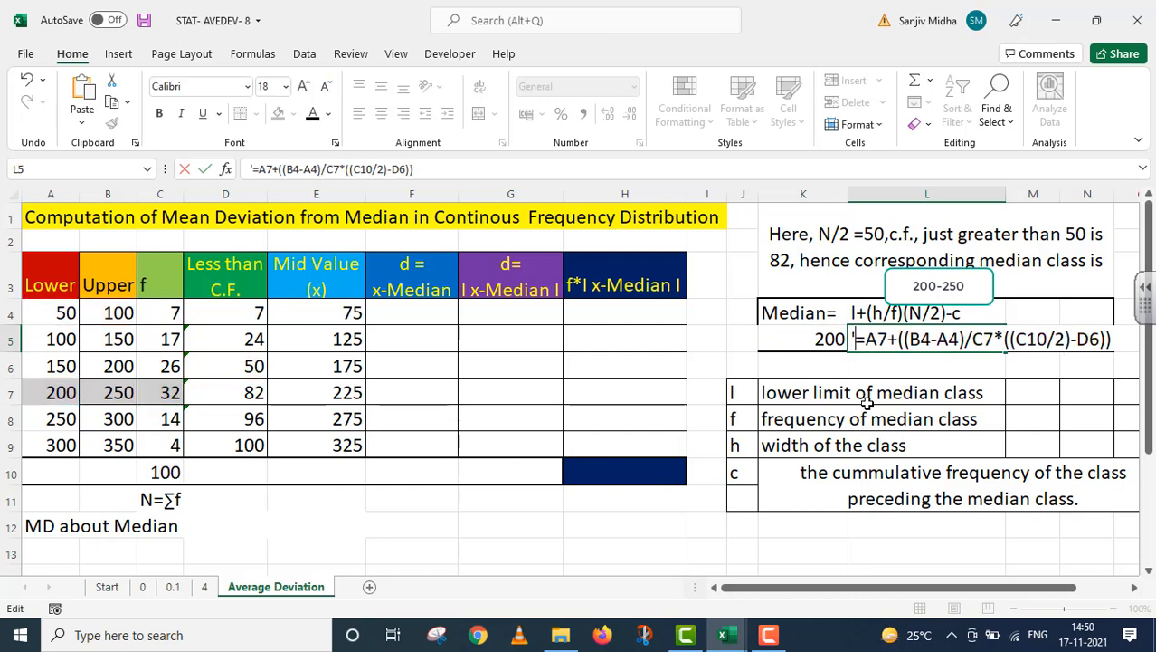
# Step: Compute the deviations from the median with =E4-$K$5 in F4 and fill the formula down to F9
pyautogui.click(415, 318)
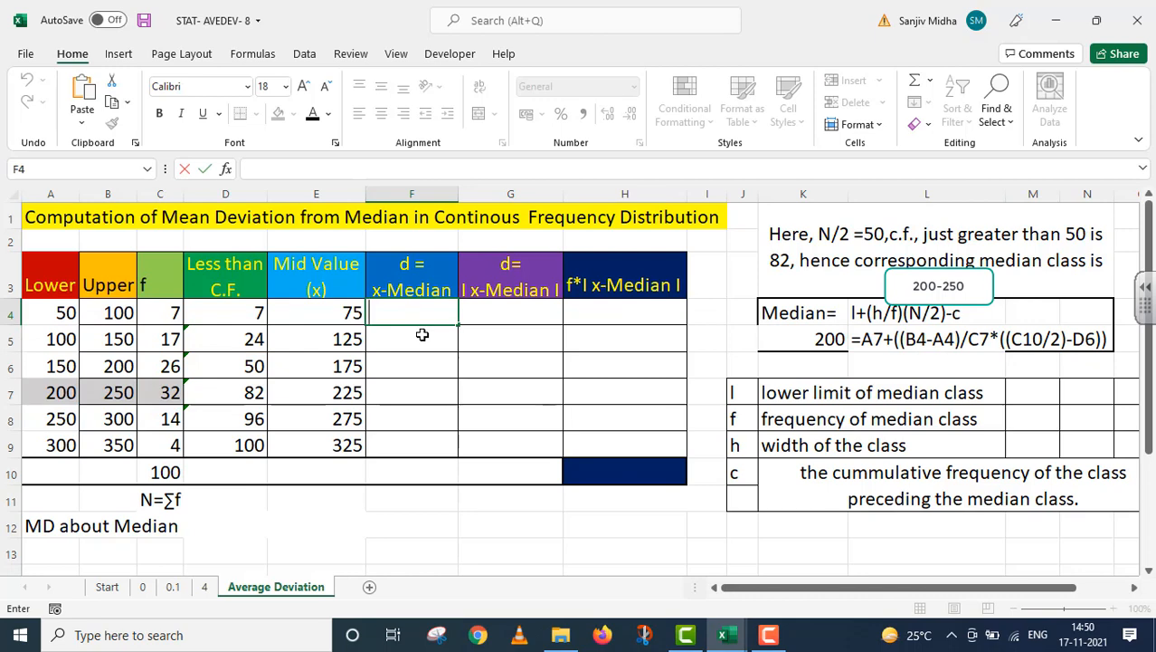
pyautogui.write('=')
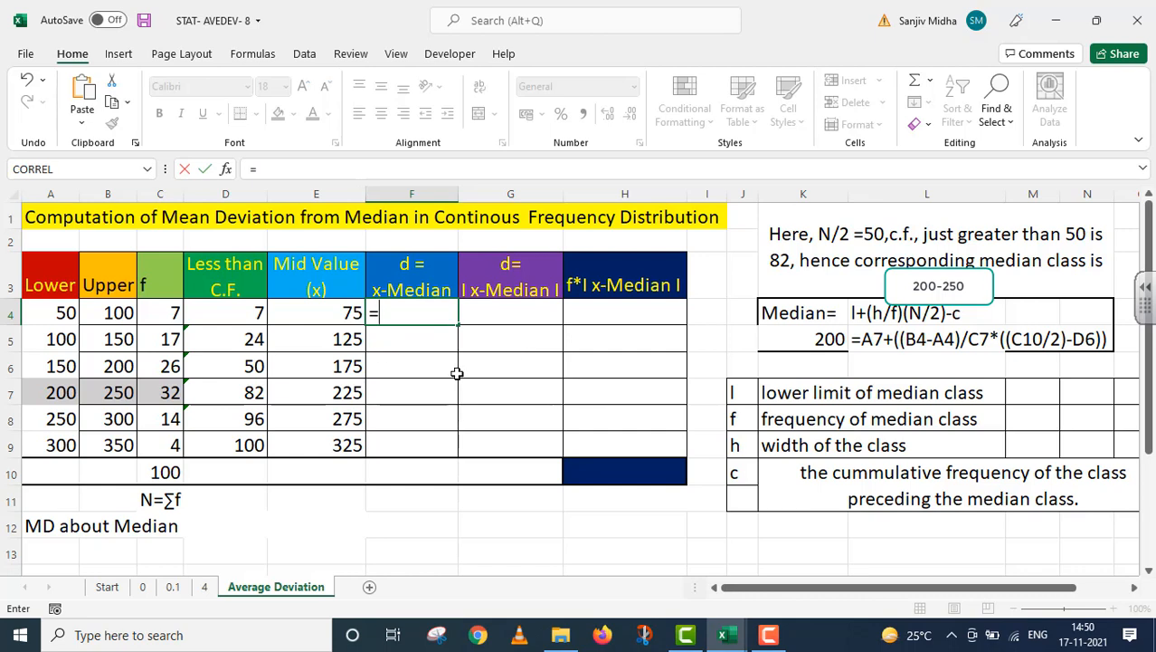
pyautogui.click(328, 314)
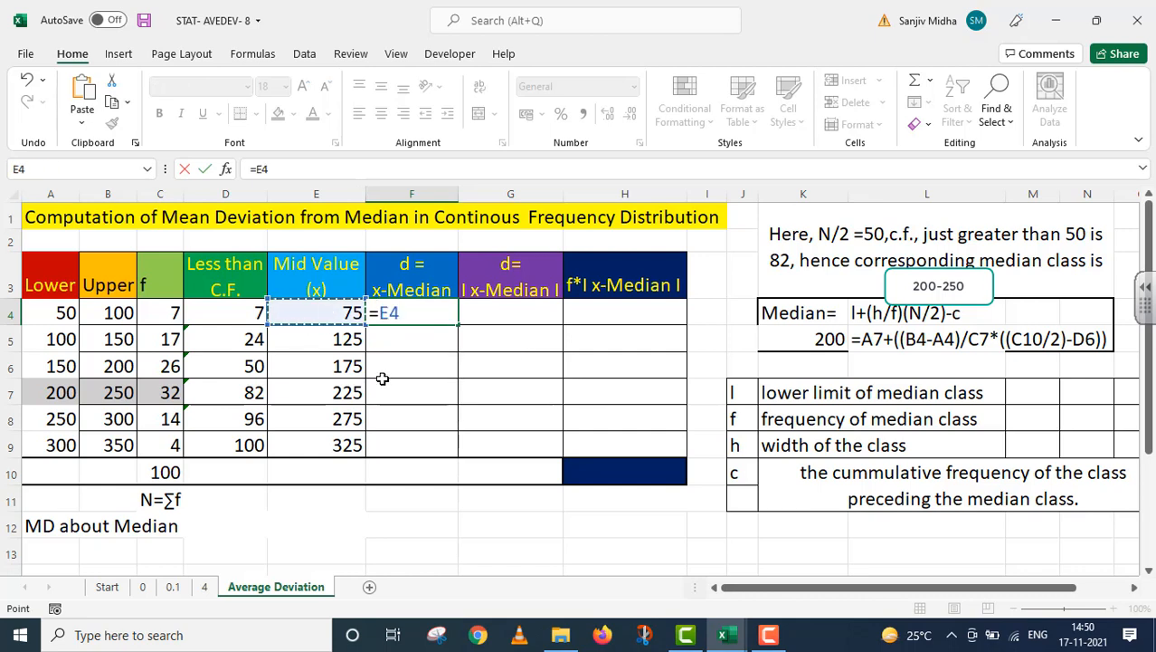
pyautogui.write('-')
pyautogui.click(808, 338)
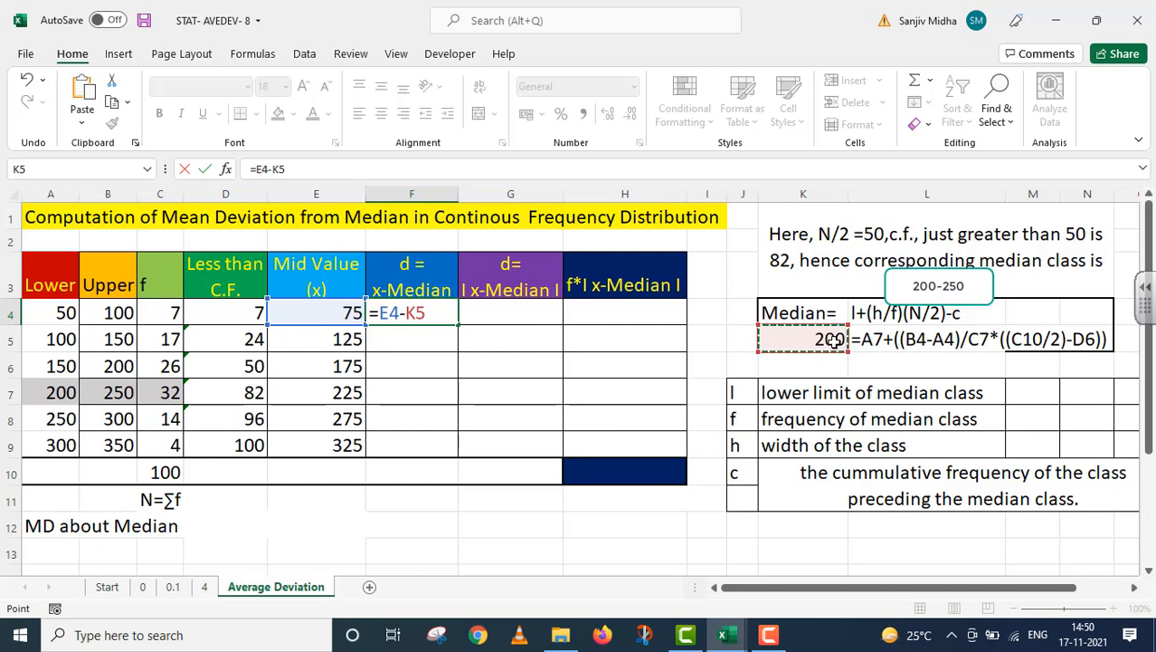
pyautogui.press('F4')
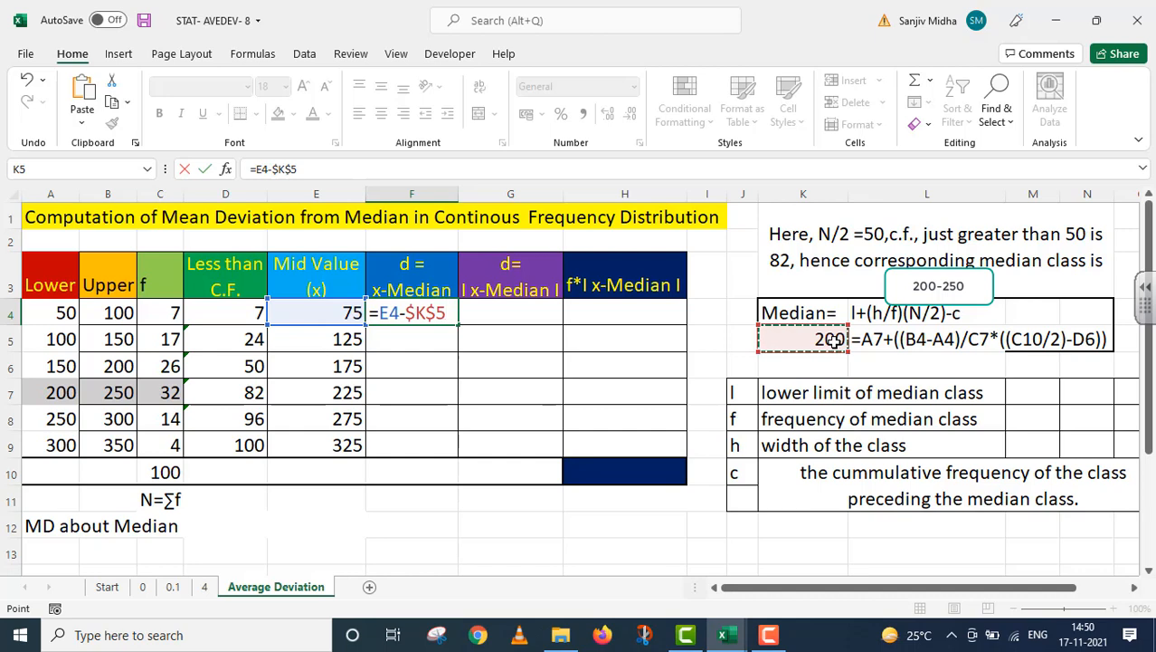
pyautogui.press('Return')
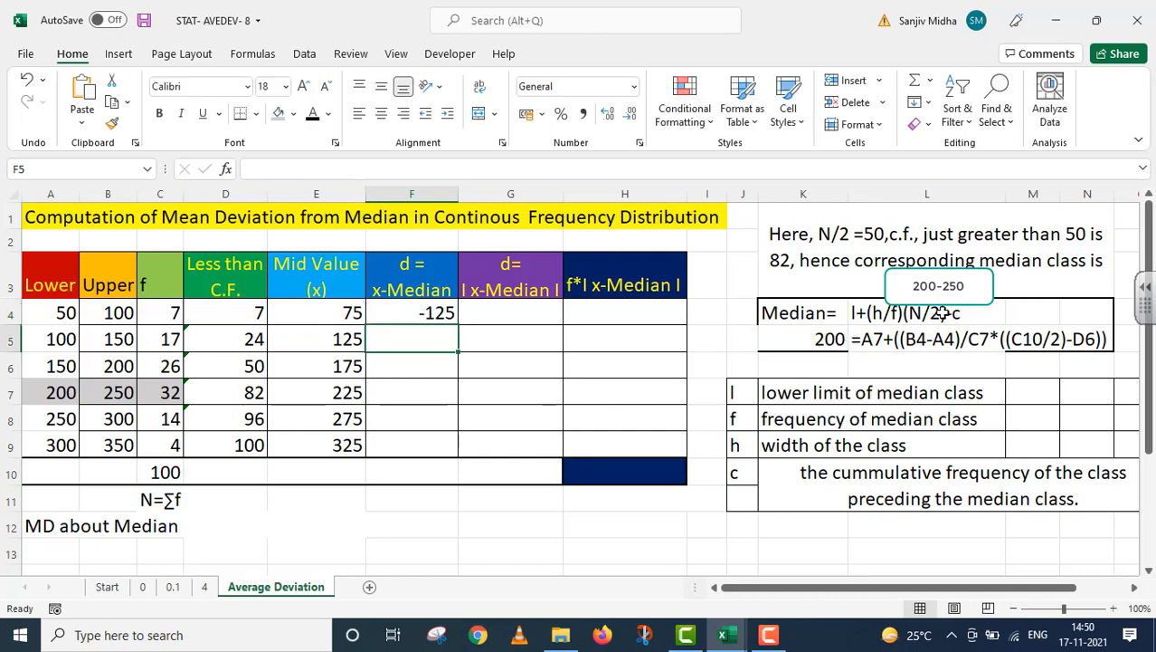
pyautogui.click(398, 310)
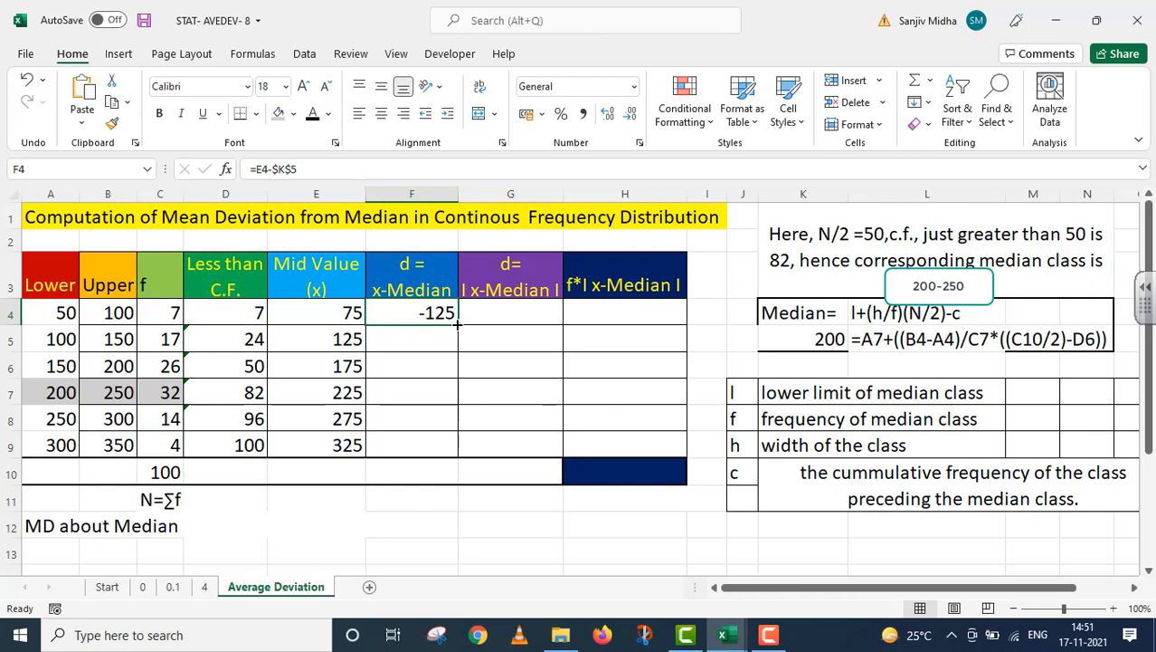
pyautogui.moveTo(457, 324); pyautogui.dragTo(450, 450)
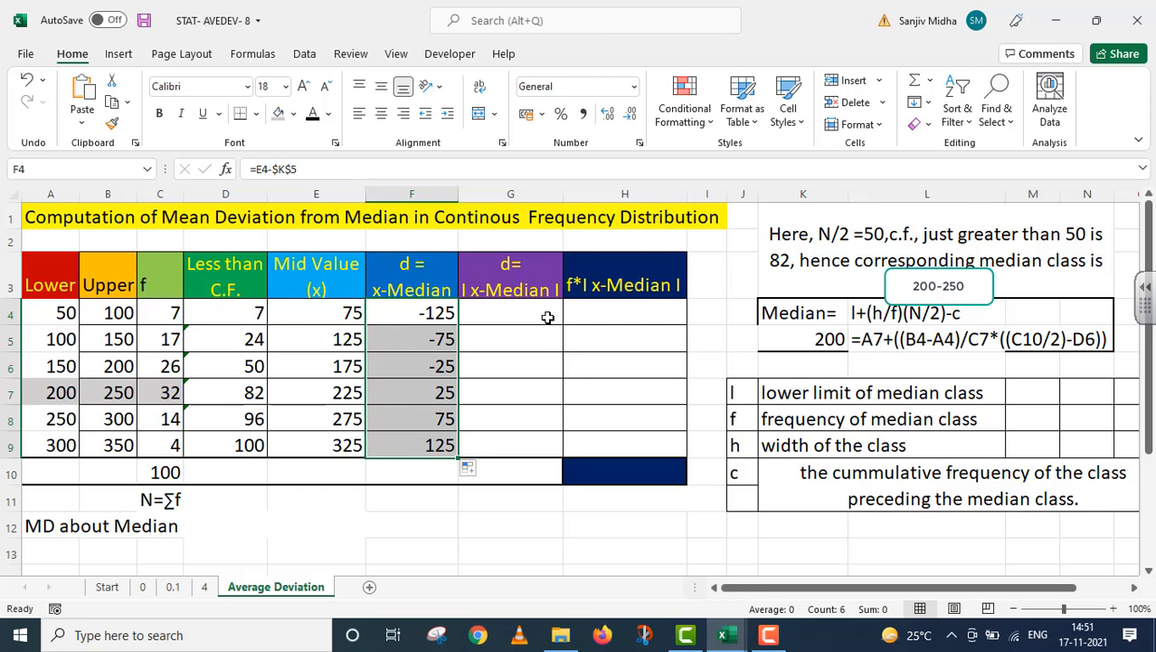
# Step: Compute the absolute deviations with =ABS(F4) in G4 and fill the formula down to G9
pyautogui.doubleClick(494, 314)
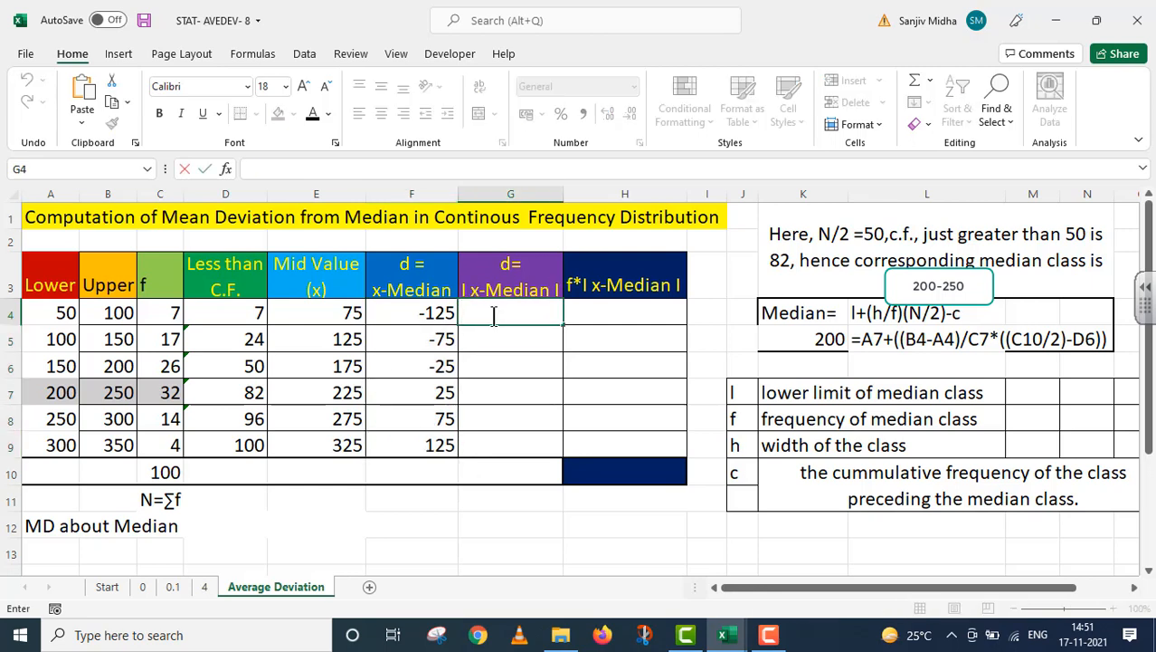
pyautogui.write('=ABS')
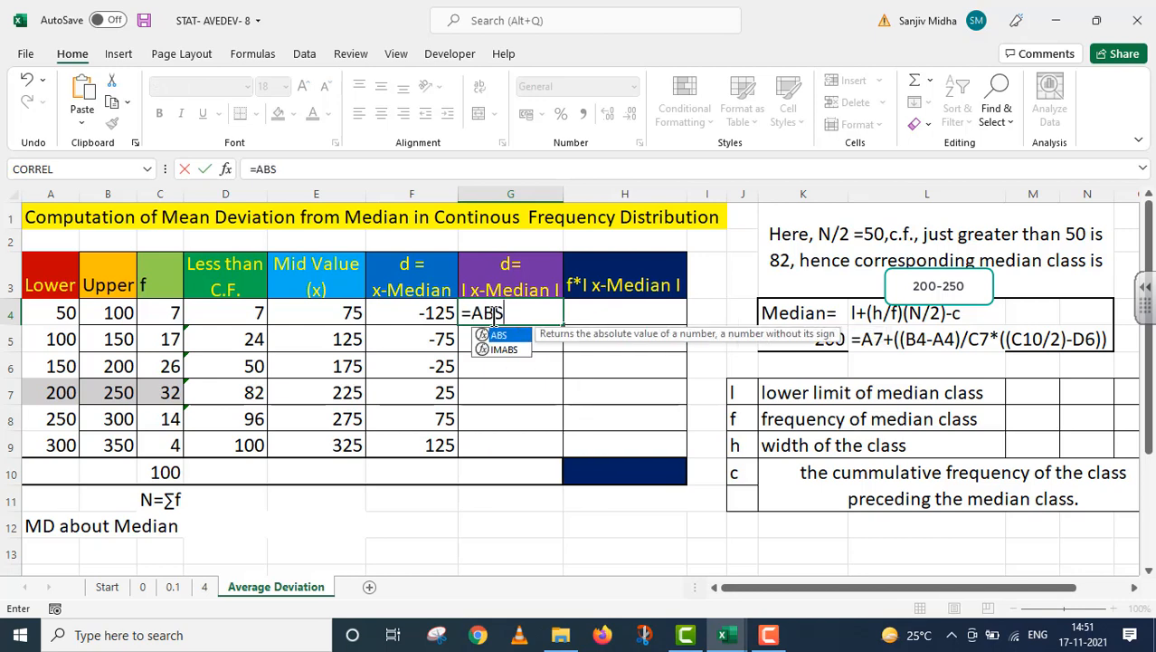
pyautogui.write('(')
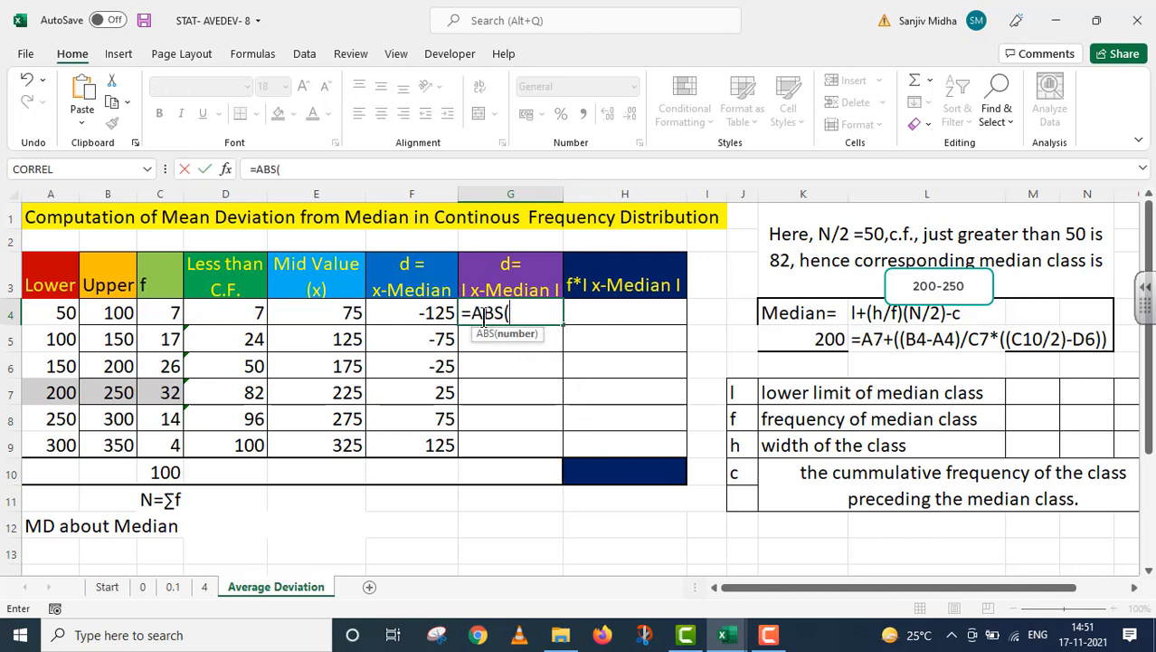
pyautogui.click(432, 314)
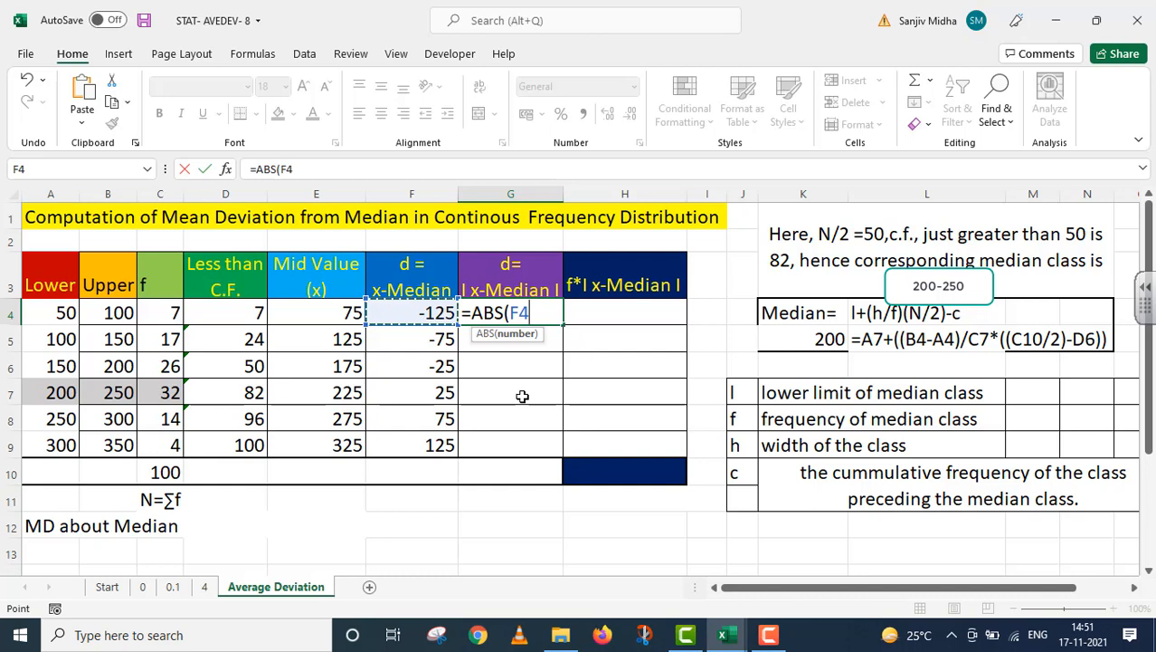
pyautogui.write(')')
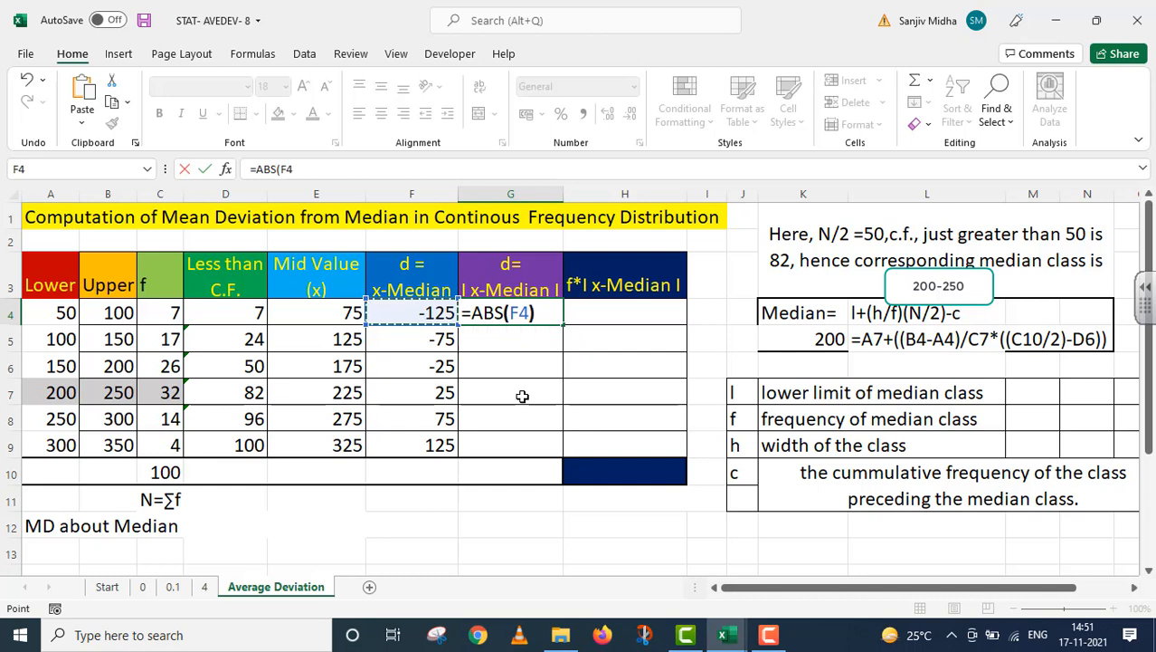
pyautogui.press('Return')
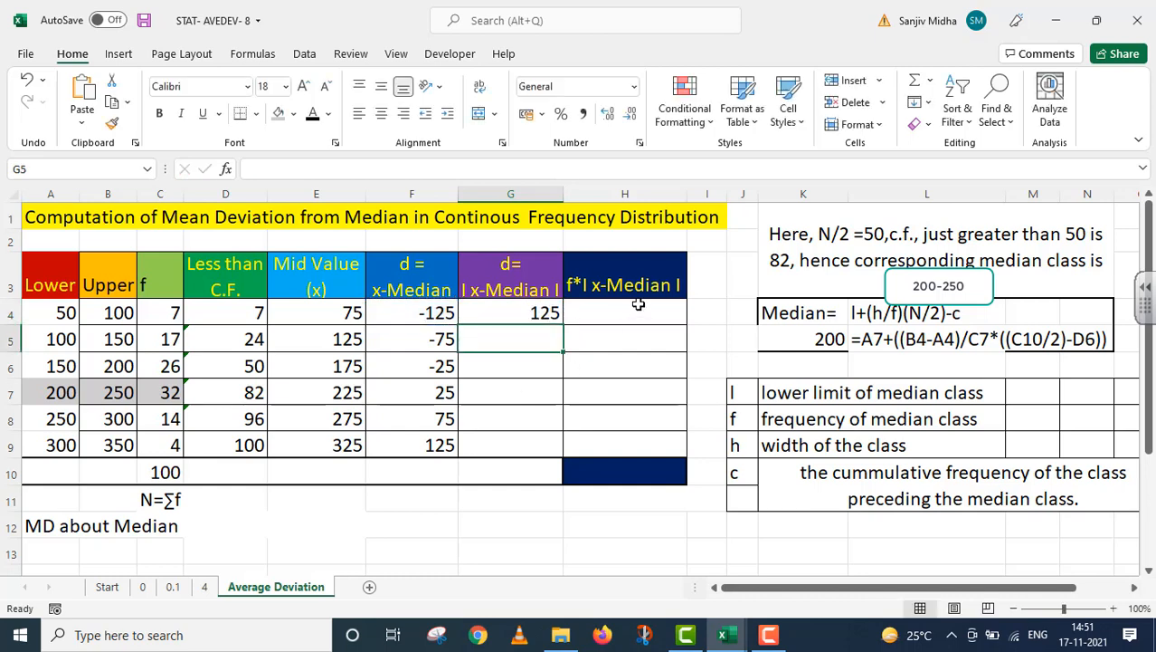
pyautogui.click(525, 313)
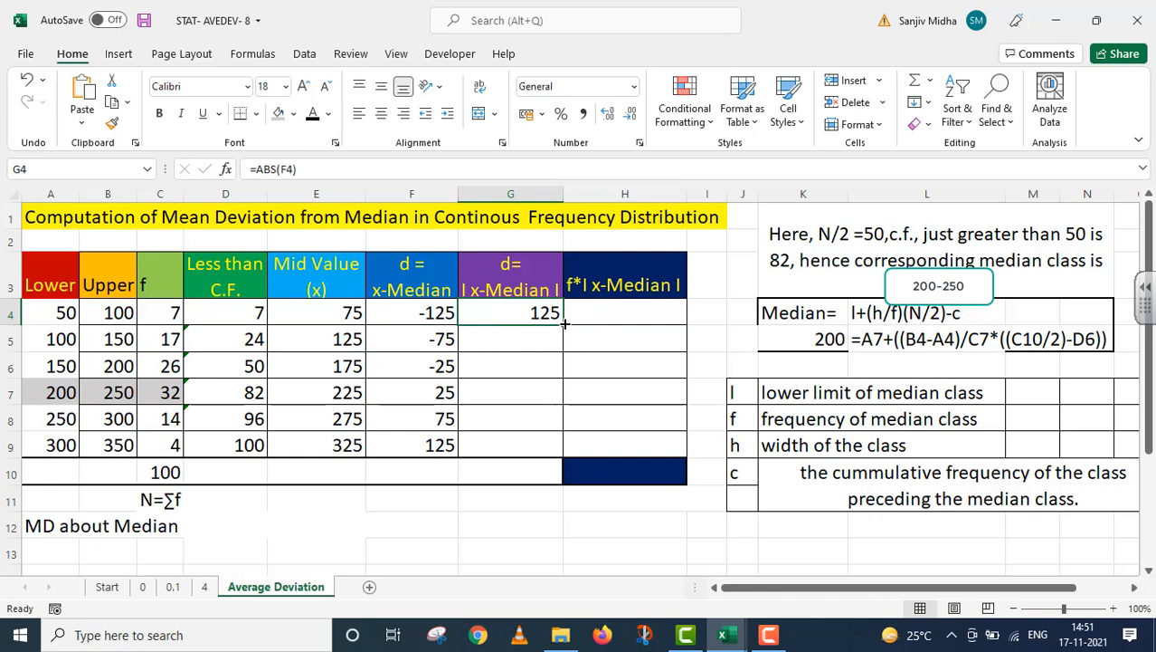
pyautogui.moveTo(564, 323); pyautogui.dragTo(558, 453)
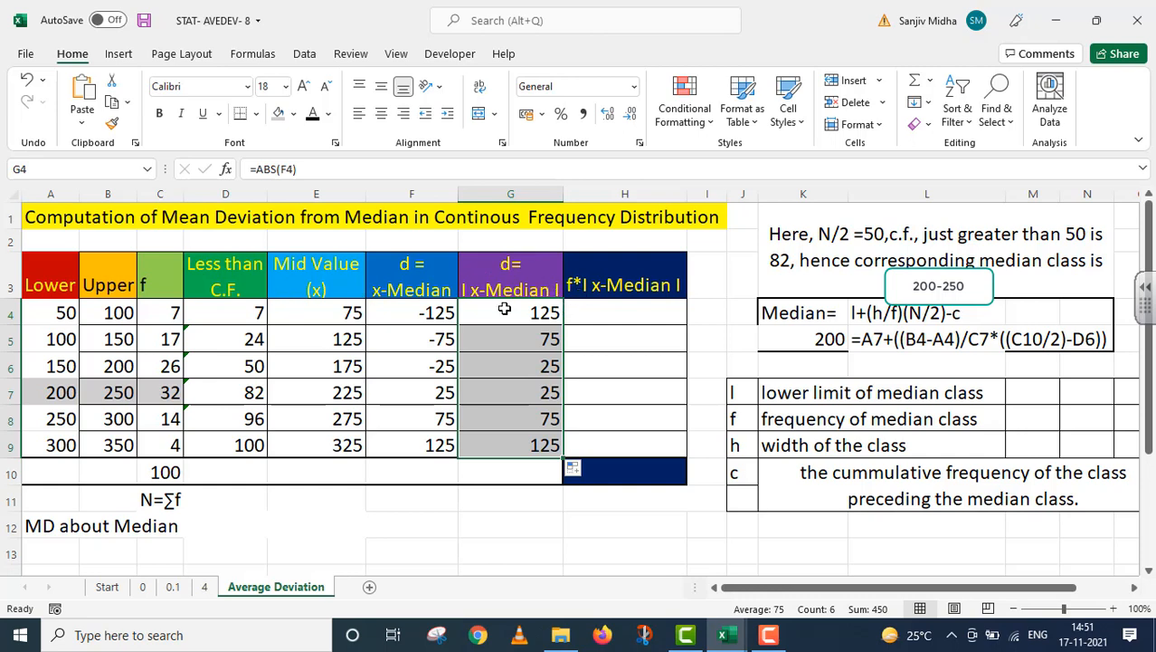
# Step: Multiply frequency by absolute deviation with =C4*G4 in H4 and fill the formula down to H9
pyautogui.doubleClick(581, 313)
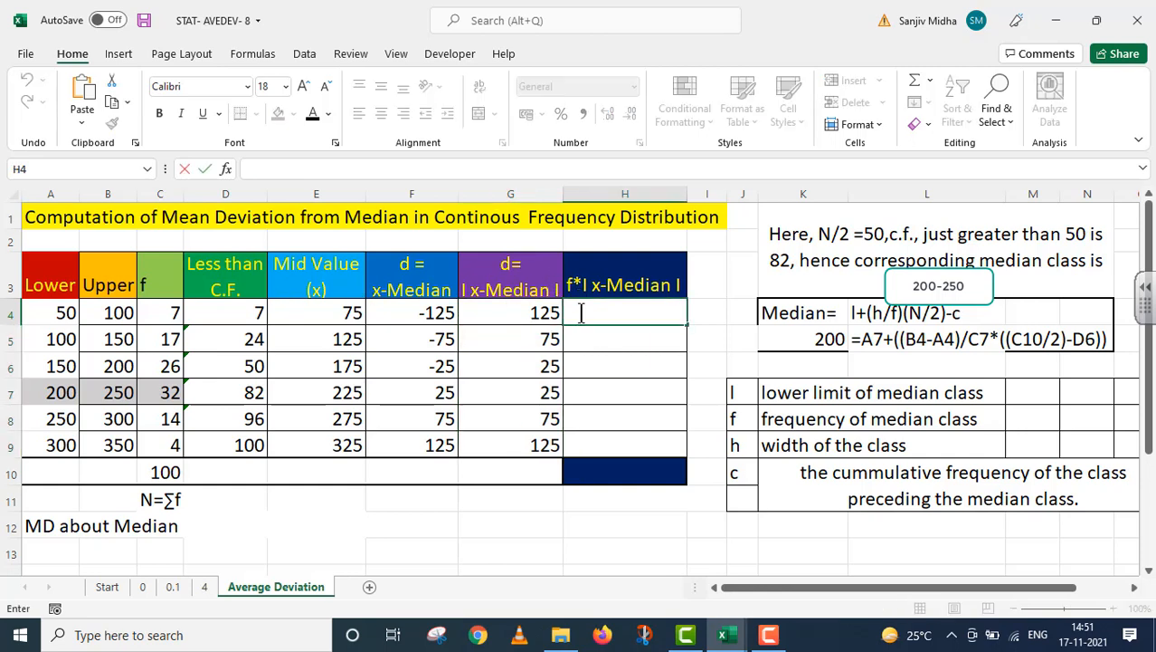
pyautogui.write('=')
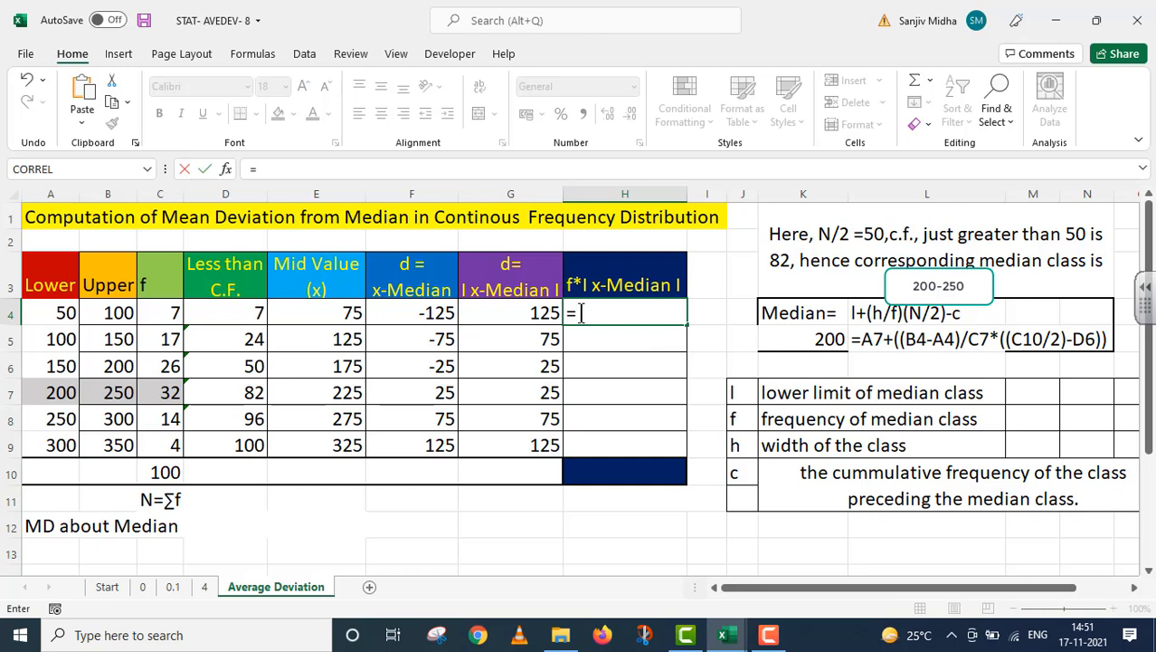
pyautogui.click(165, 313)
pyautogui.write('*')
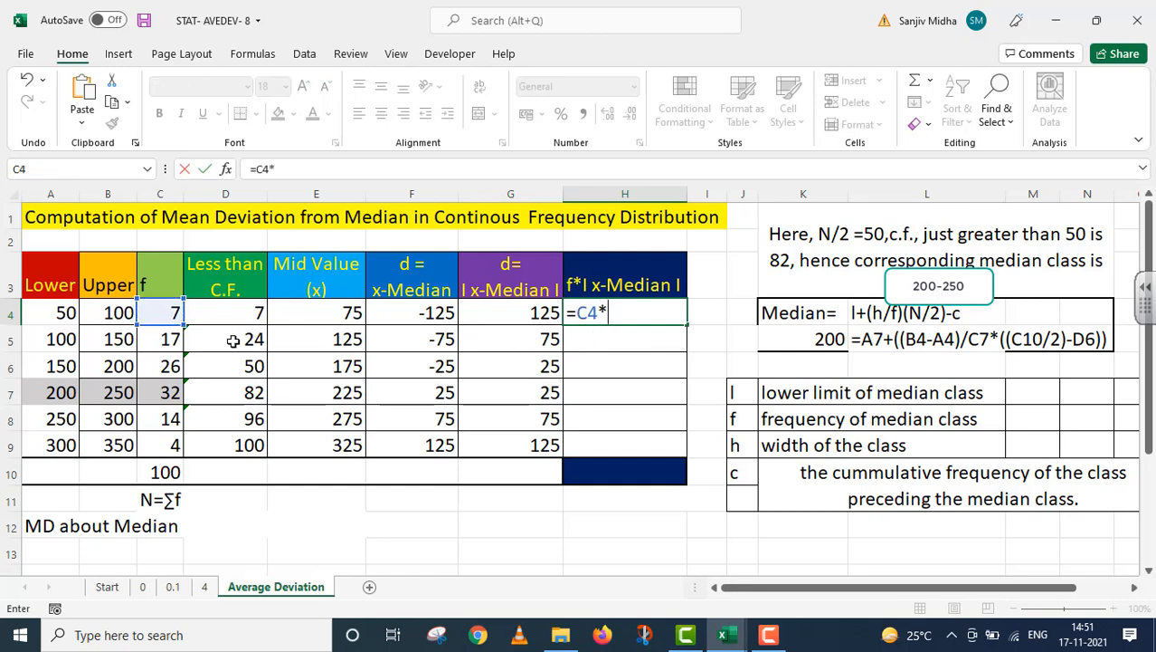
pyautogui.click(493, 315)
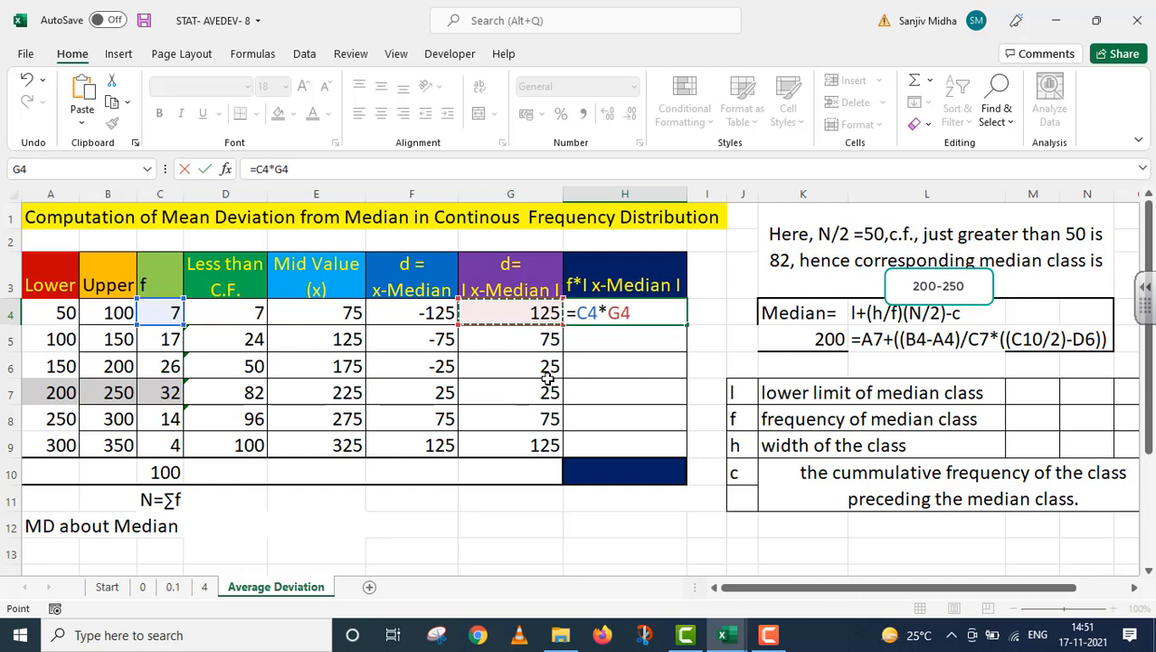
pyautogui.press('Return')
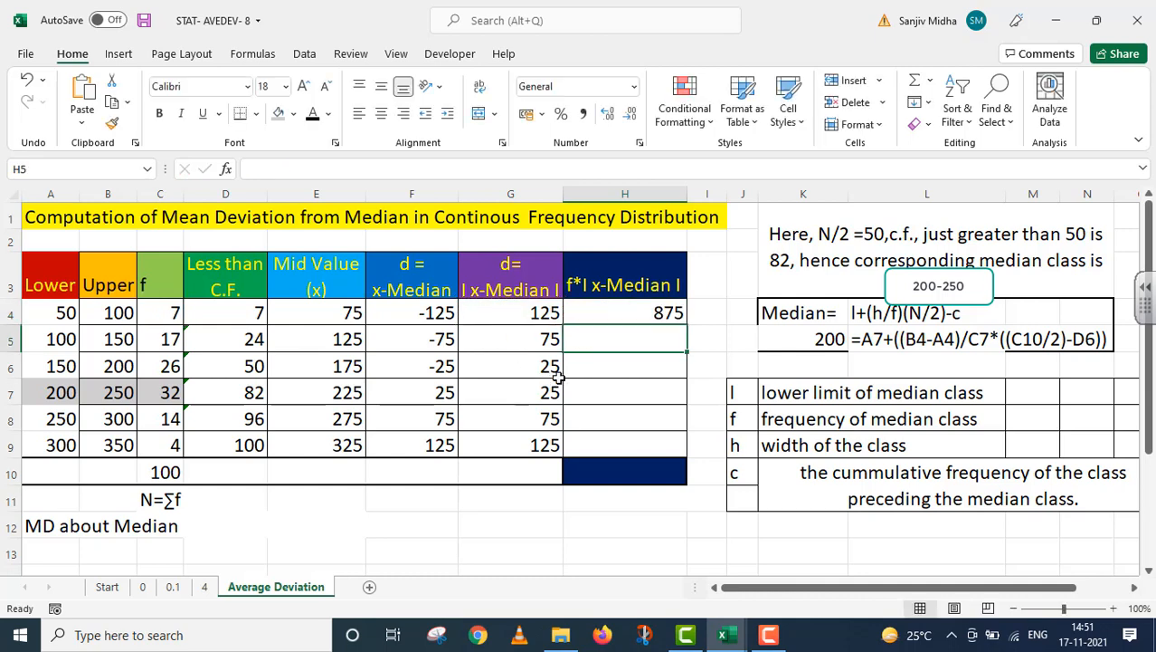
pyautogui.click(658, 313)
pyautogui.moveTo(687, 323); pyautogui.dragTo(677, 452)
# Step: Give the dark blue cell H10 a white font and total the products in it with =SUM(H4:H9)
pyautogui.click(651, 474)
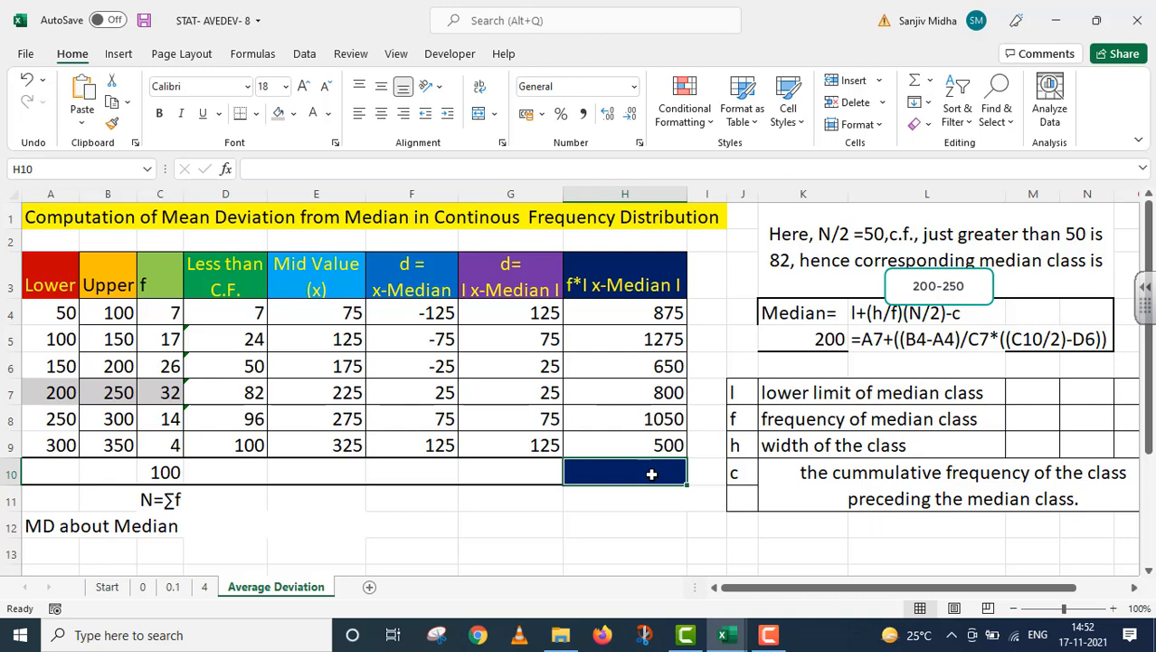
pyautogui.click(329, 114)
pyautogui.click(313, 184)
pyautogui.write('=')
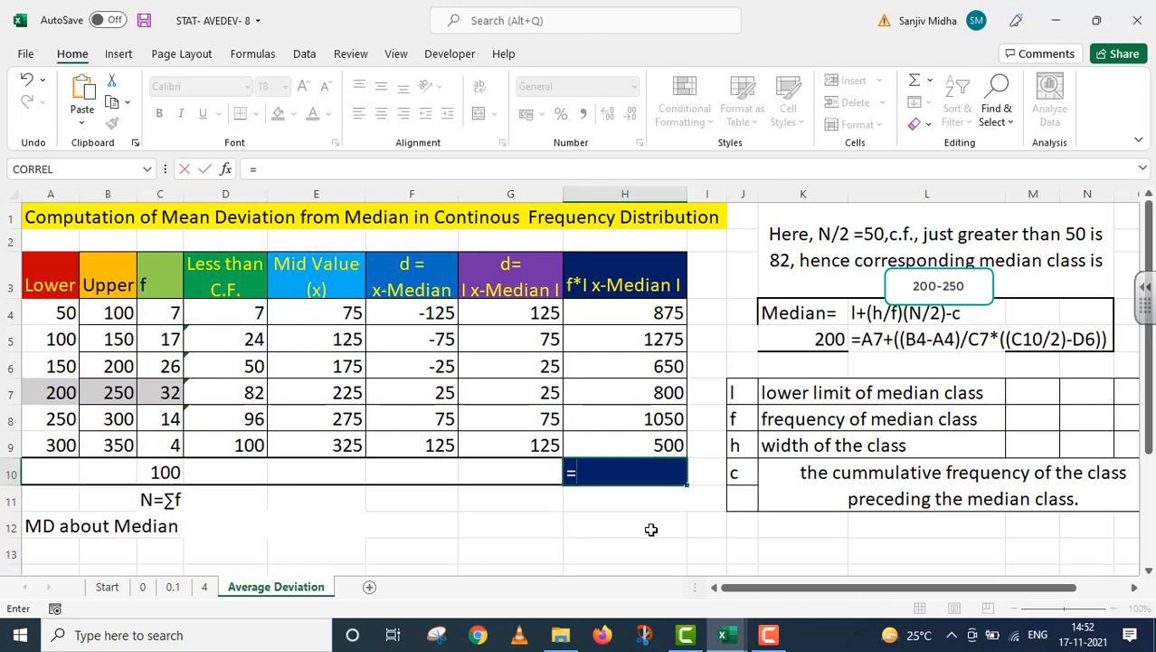
pyautogui.write('SUM')
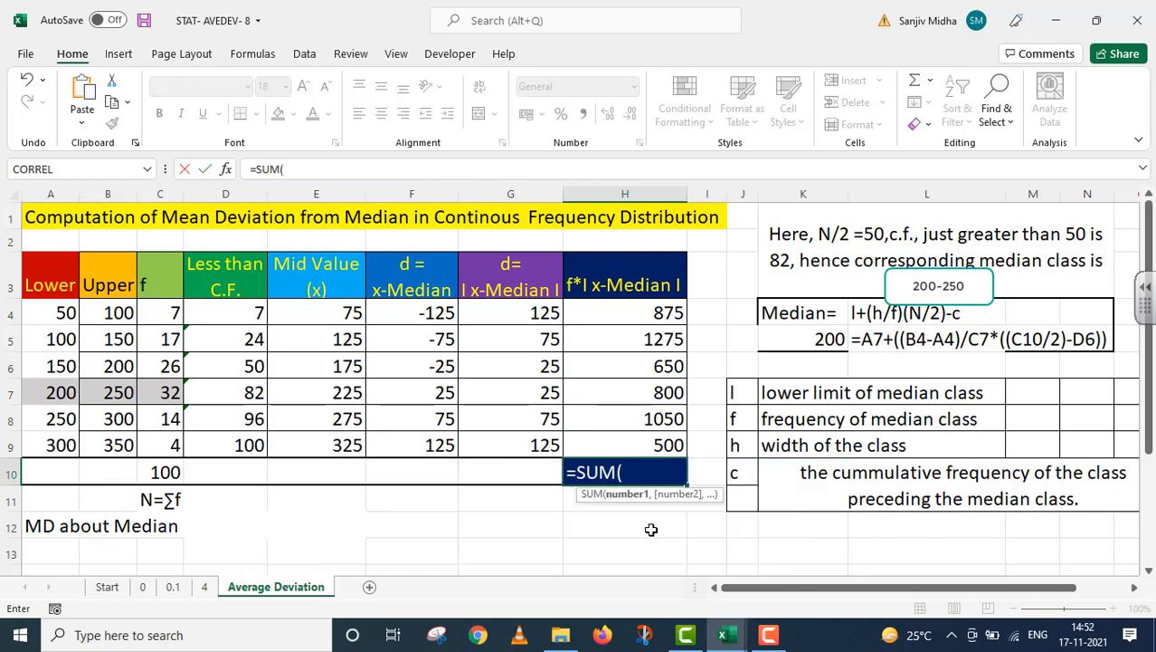
pyautogui.moveTo(643, 313); pyautogui.dragTo(642, 441)
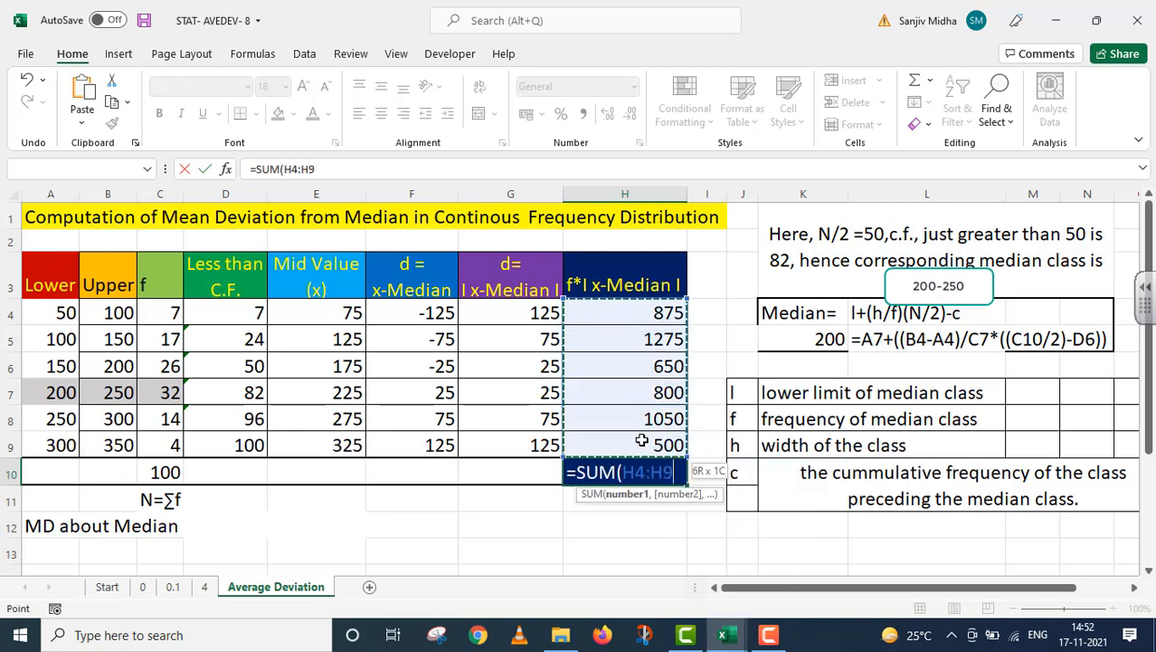
pyautogui.write(')')
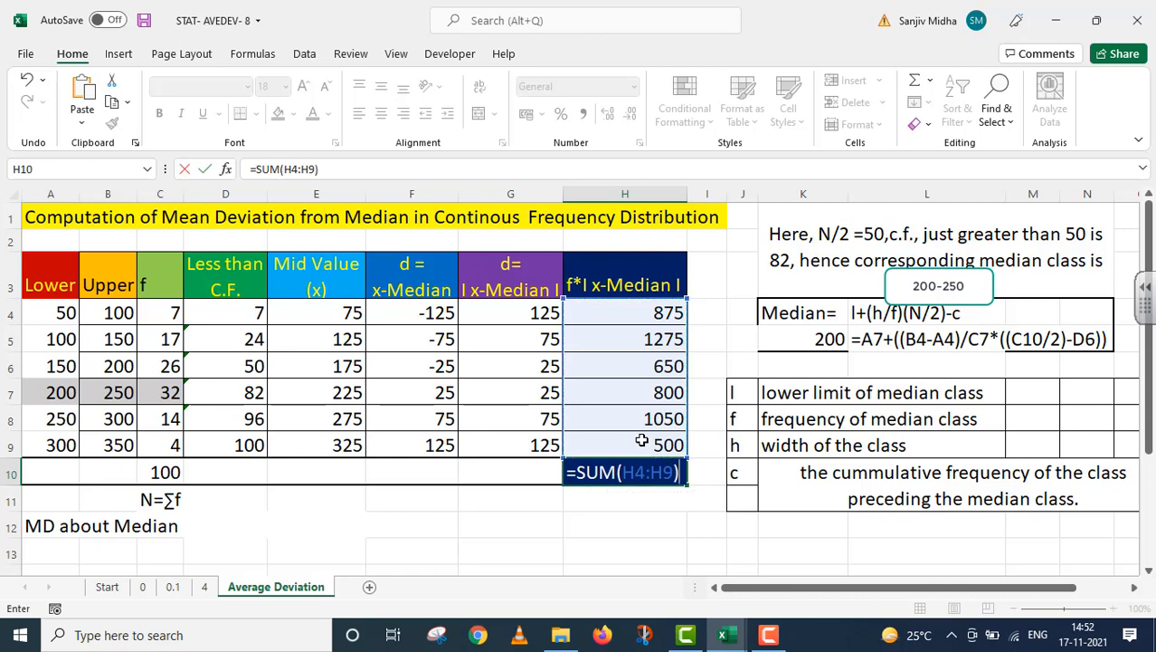
pyautogui.press('Return')
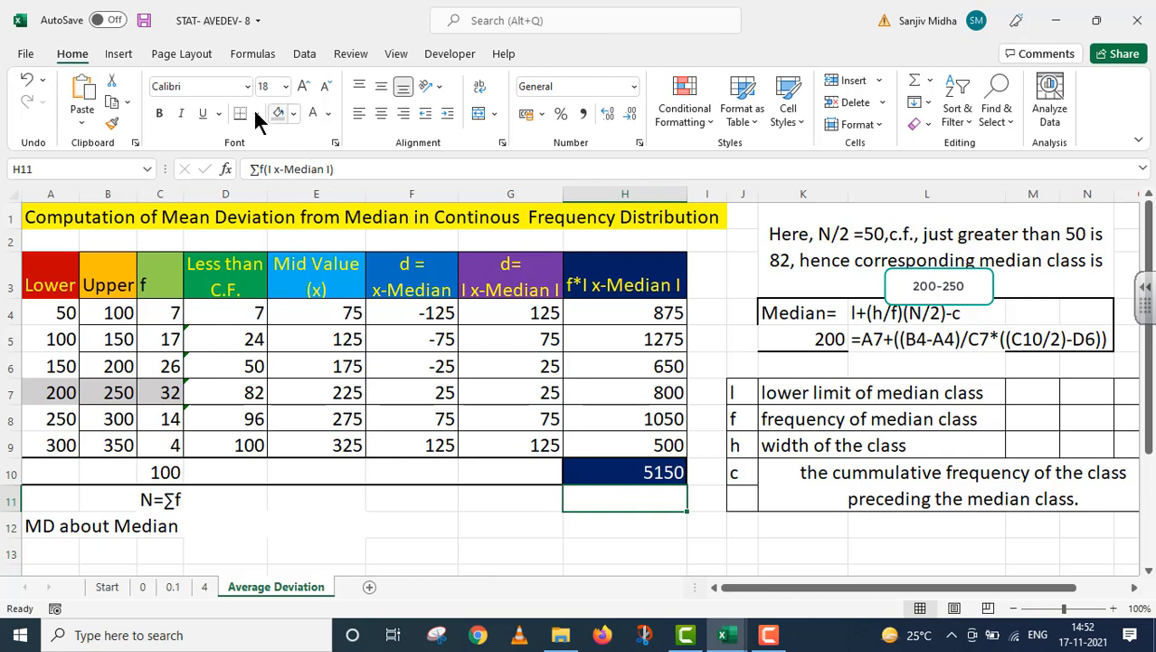
# Step: Reveal the hidden sum label in H11 and the mean deviation formula text in D12 by setting their font colour to Automatic
pyautogui.click(331, 115)
pyautogui.click(318, 132)
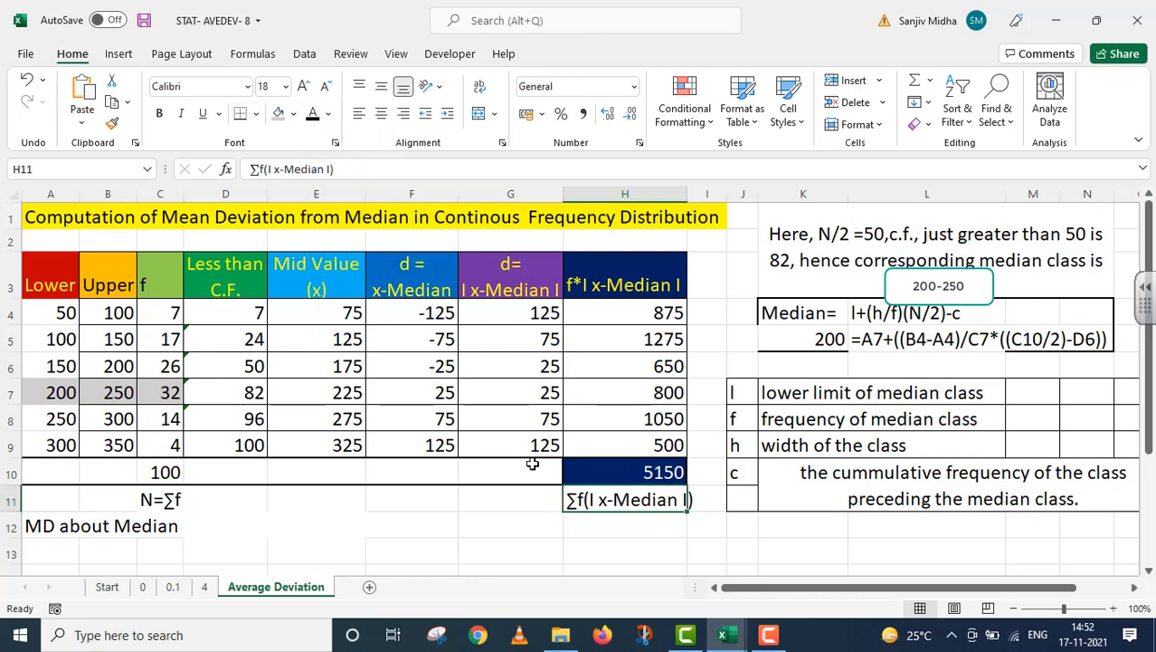
pyautogui.moveTo(512, 525); pyautogui.dragTo(513, 499)
pyautogui.click(607, 500)
pyautogui.click(224, 527)
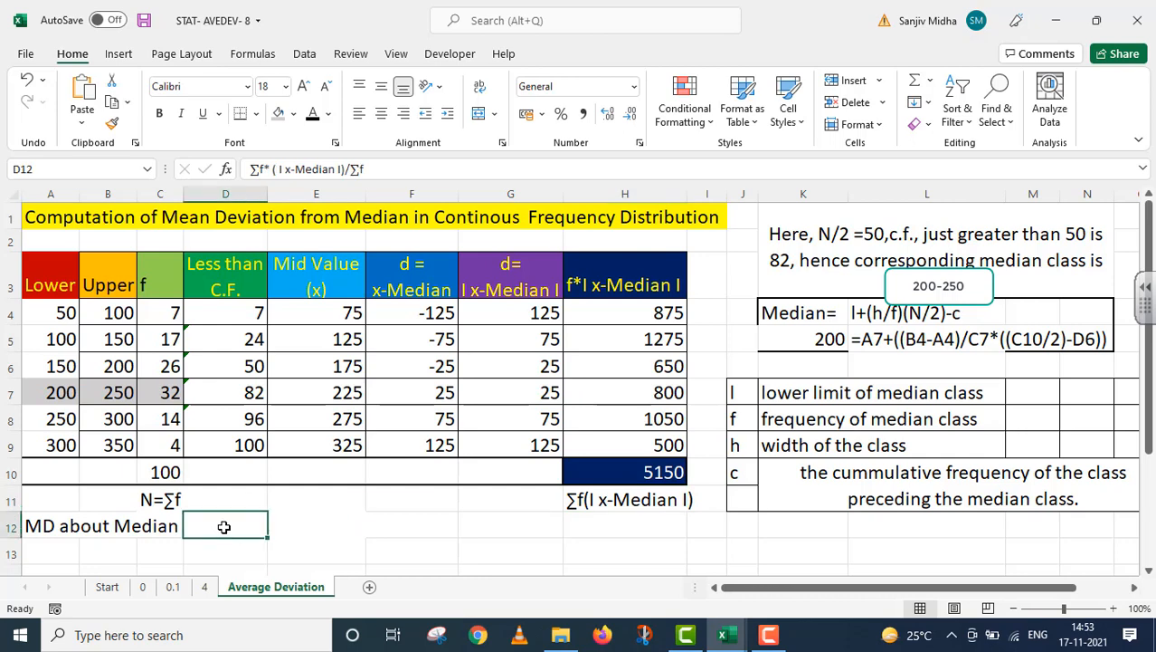
pyautogui.click(312, 115)
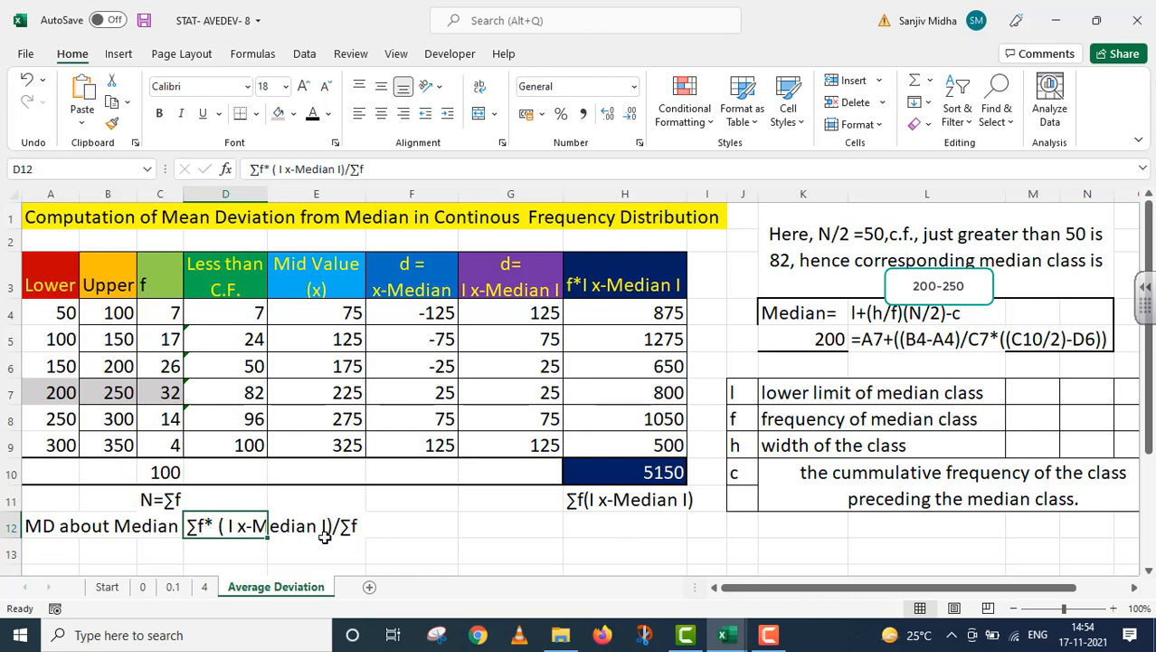
# Step: Enter the mean deviation calculation =5150/100 as plain text in F12, beside the formula text
pyautogui.click(403, 523)
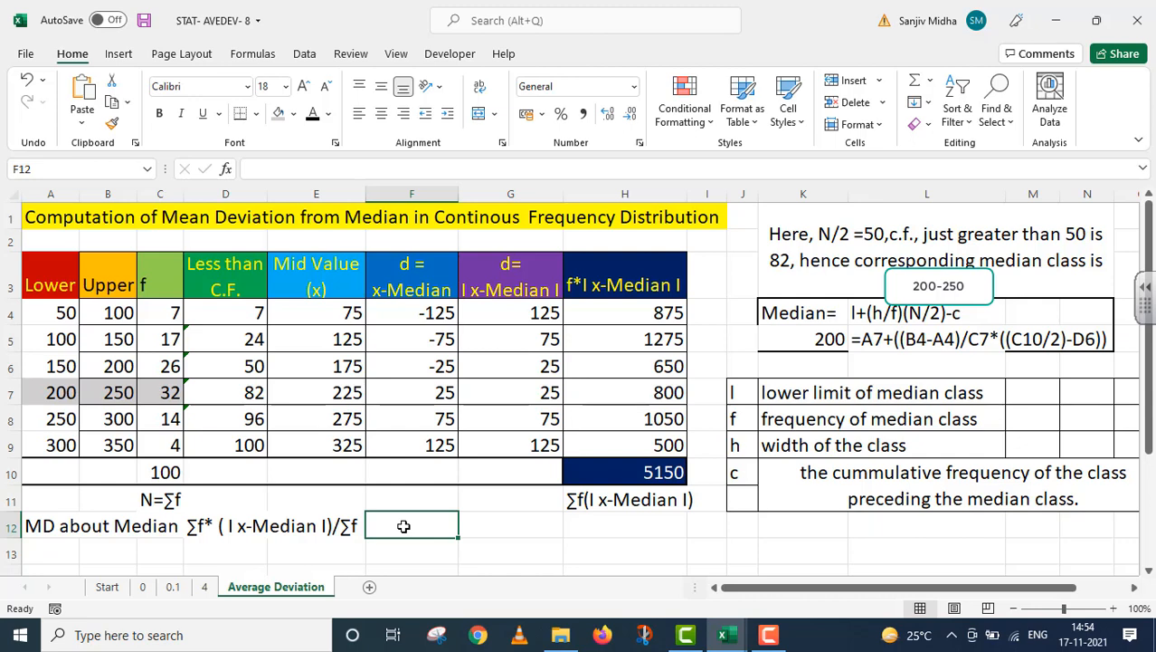
pyautogui.write('=')
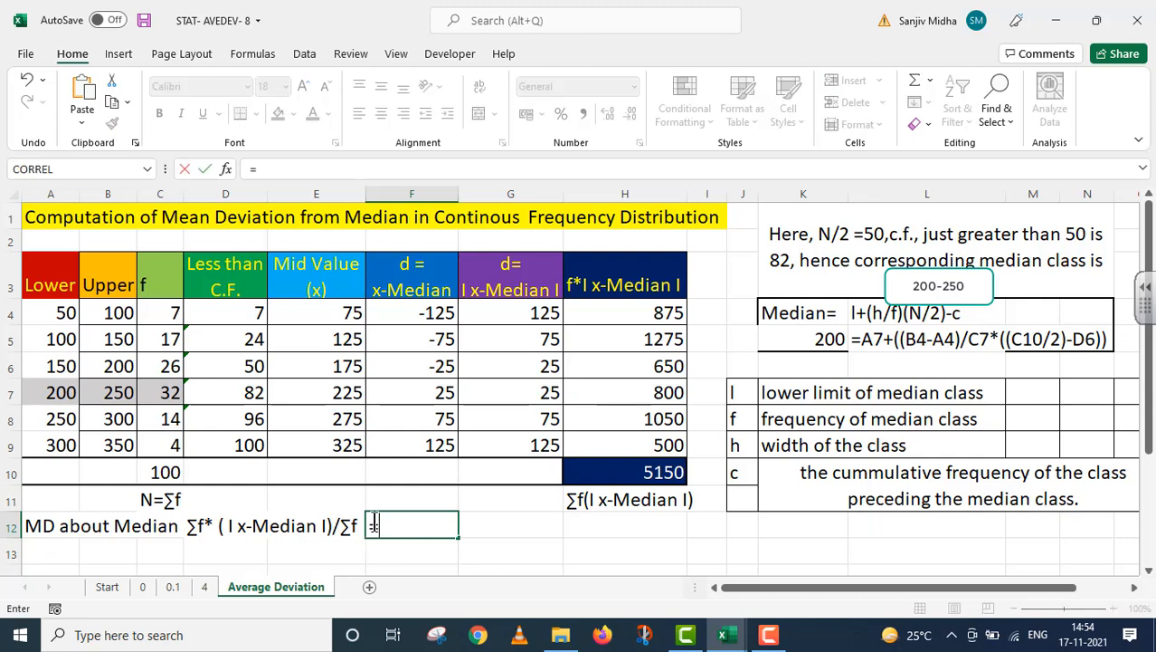
pyautogui.click(368, 525)
pyautogui.write("'=")
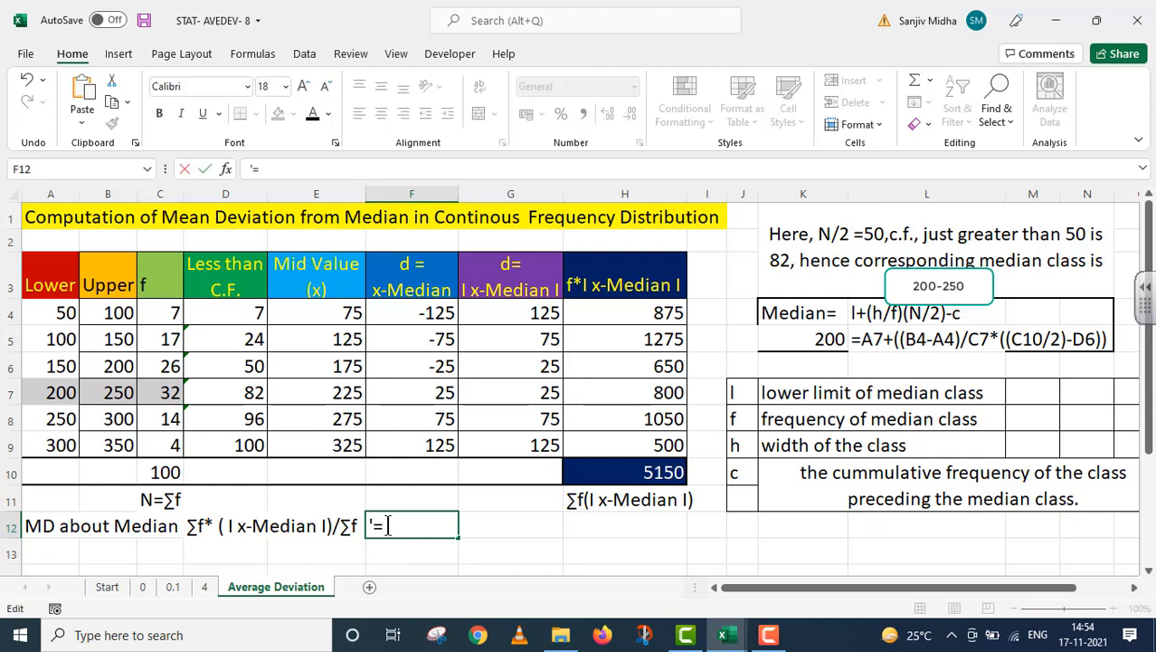
pyautogui.write('5150/')
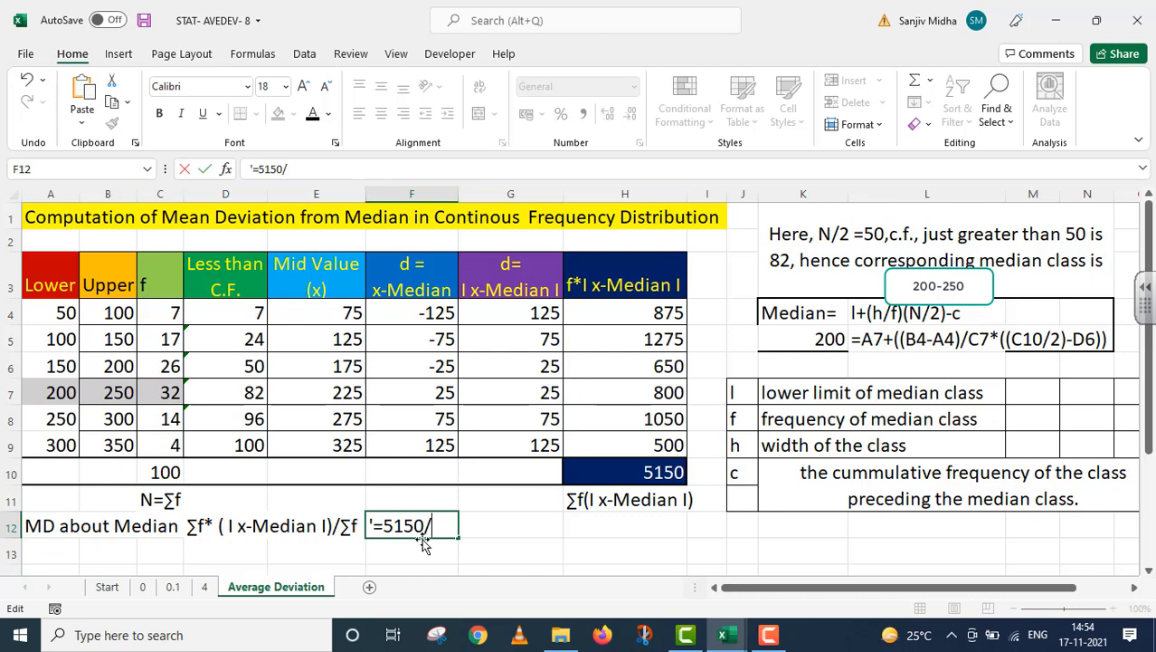
pyautogui.write('100')
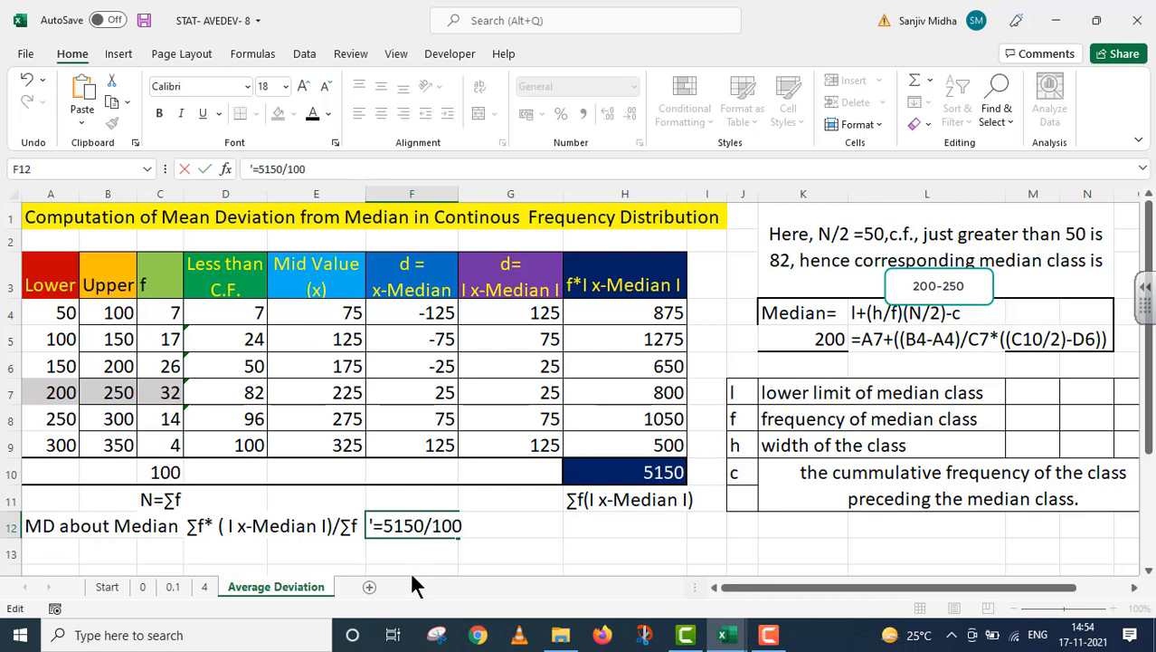
pyautogui.click(405, 547)
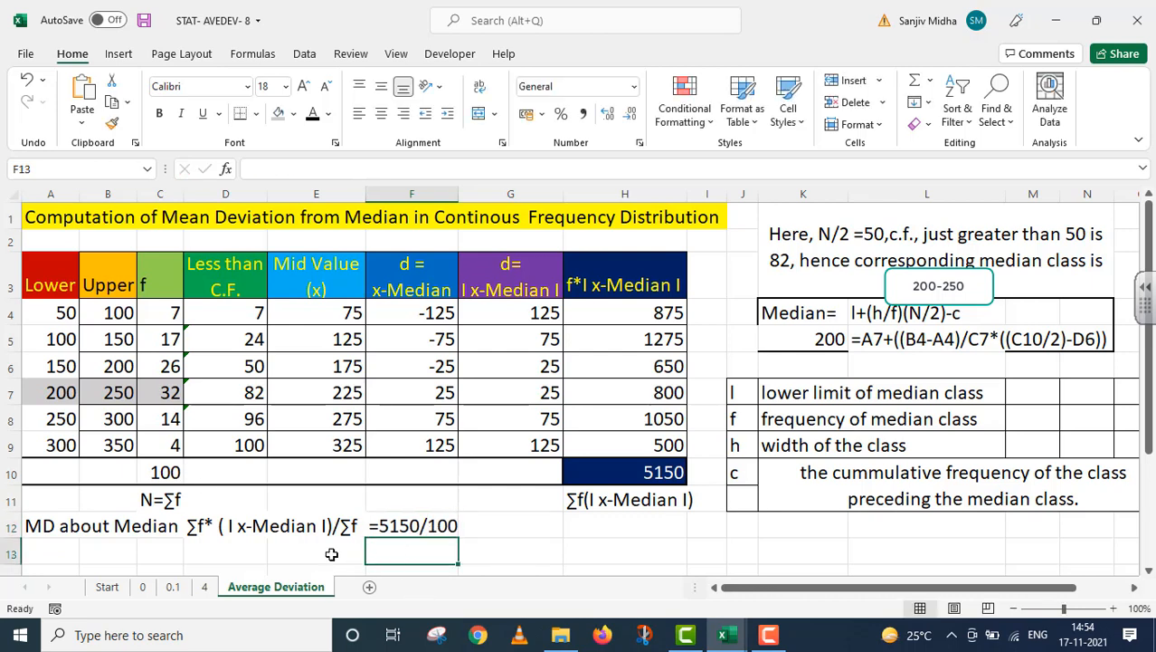
# Step: Compute the mean deviation about the median in F13 with =H10/C10
pyautogui.doubleClick(371, 549)
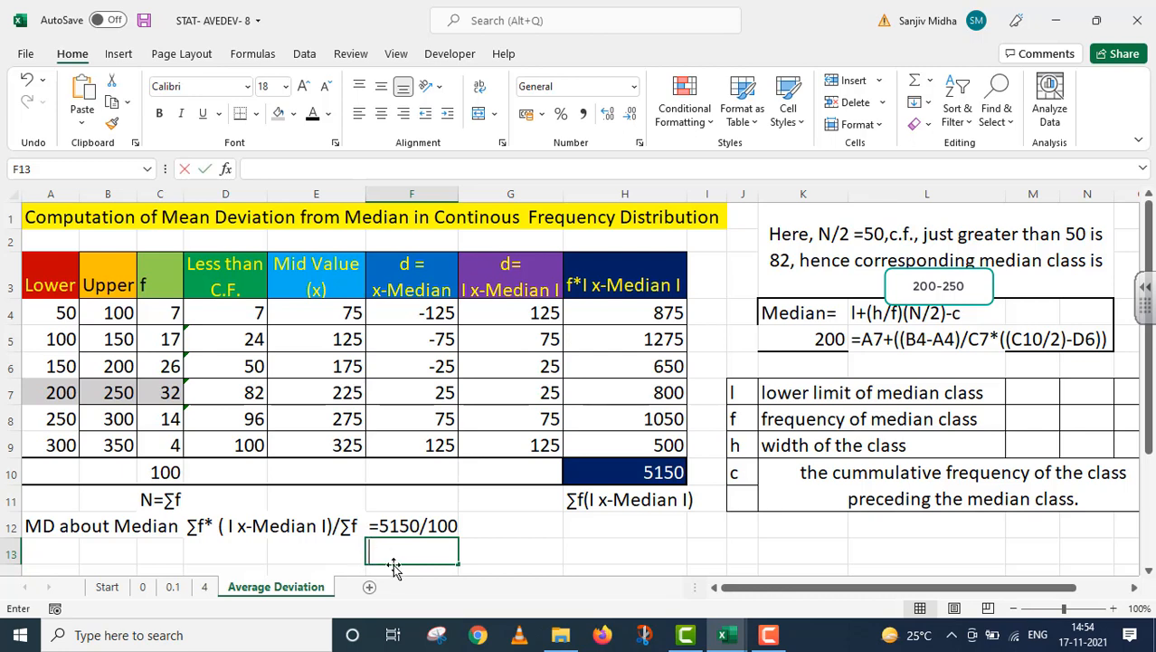
pyautogui.write('=')
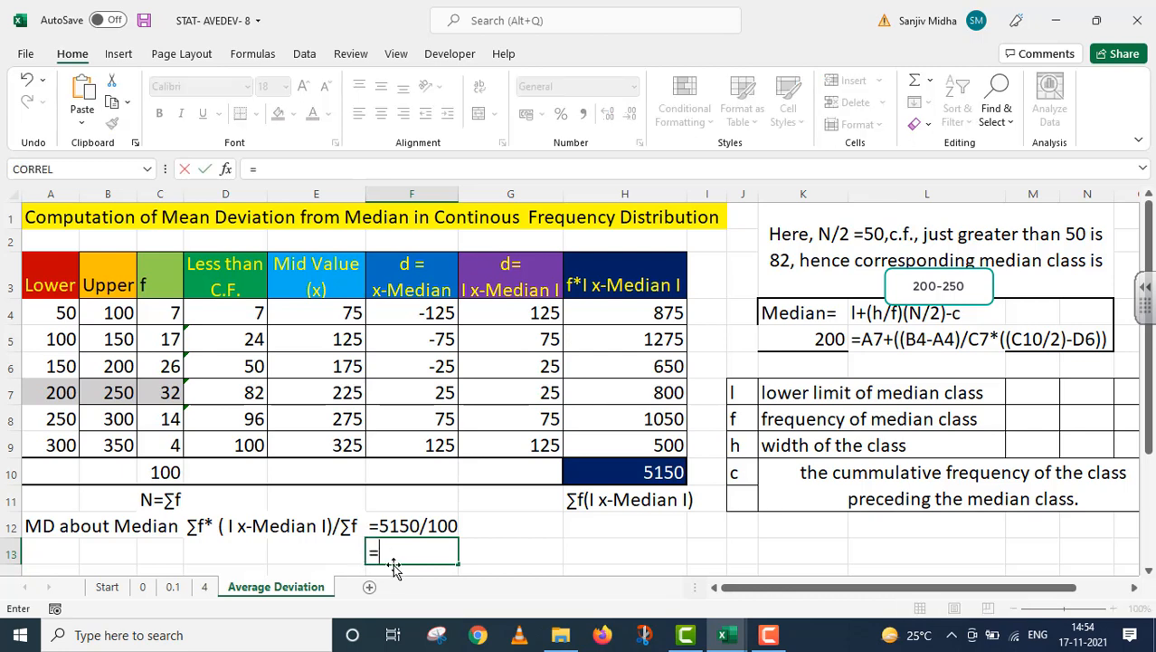
pyautogui.click(635, 471)
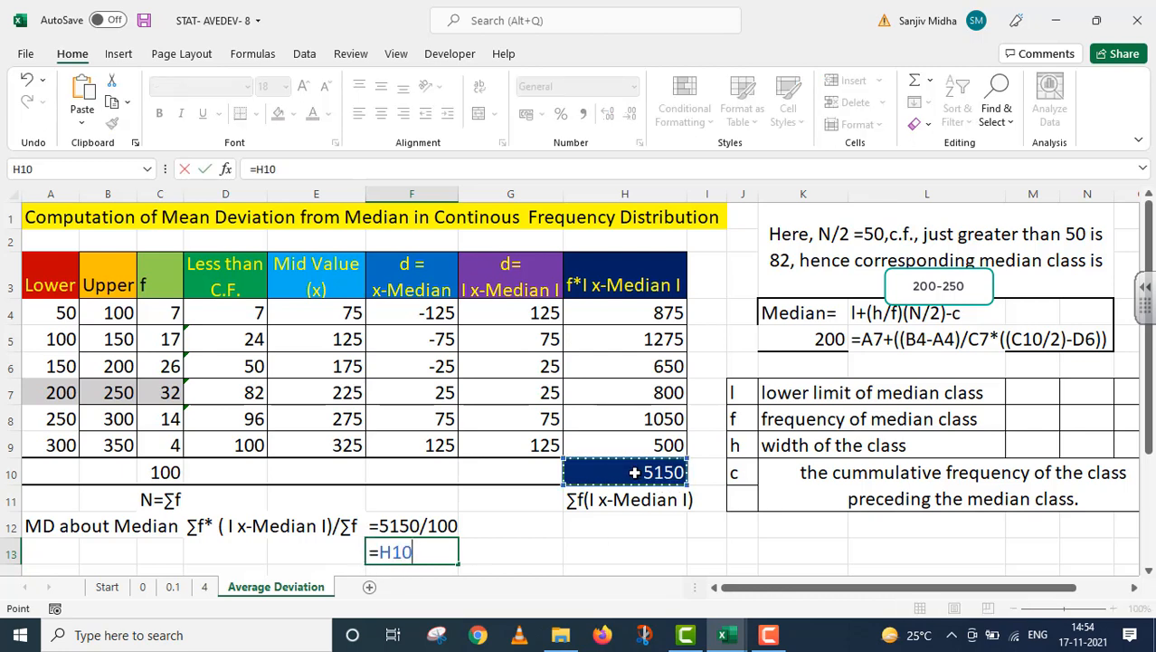
pyautogui.write('/')
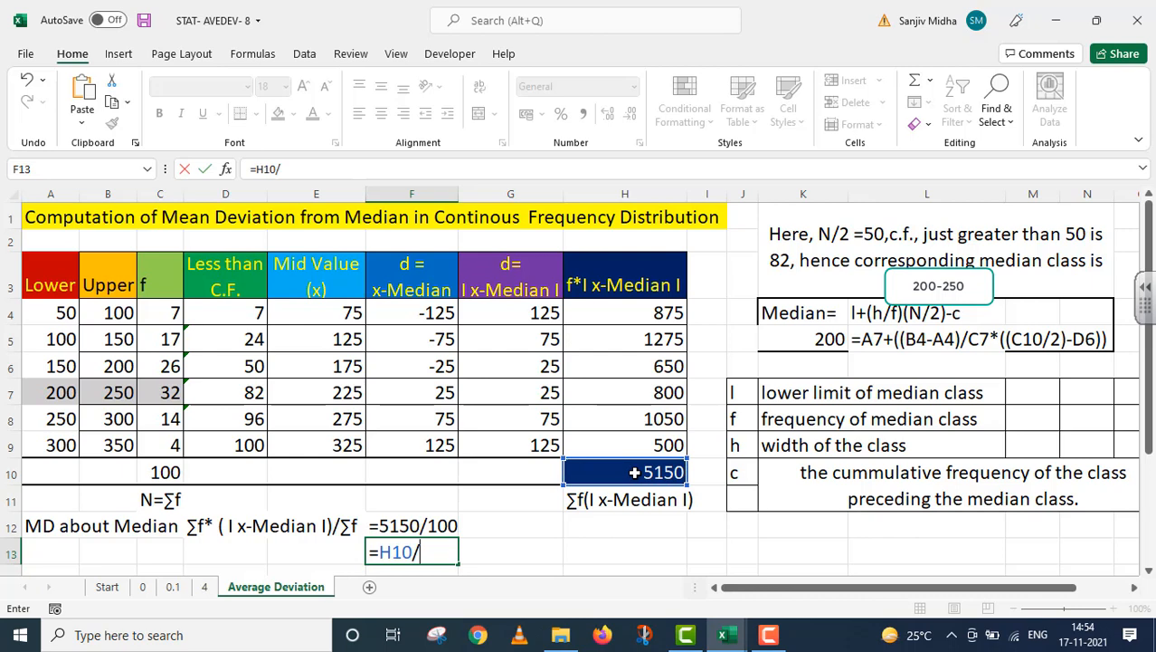
pyautogui.click(162, 471)
pyautogui.press('Return')
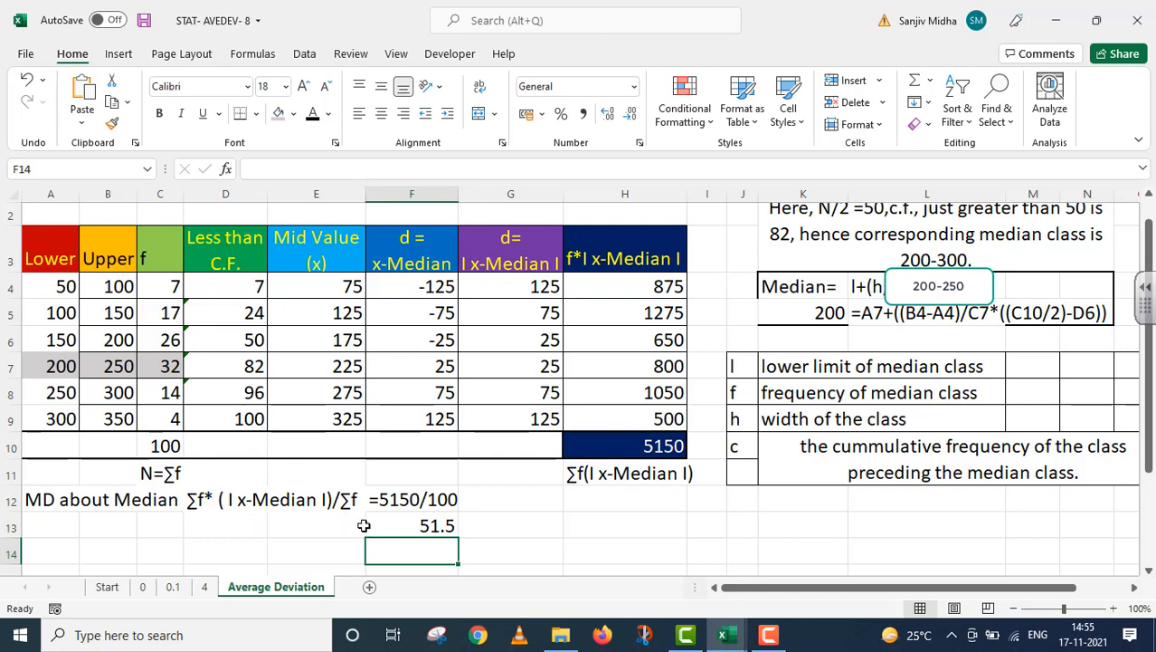
# Step: Copy the formula from F13 and show it as plain text =H10/C10 in G13
pyautogui.click(411, 528)
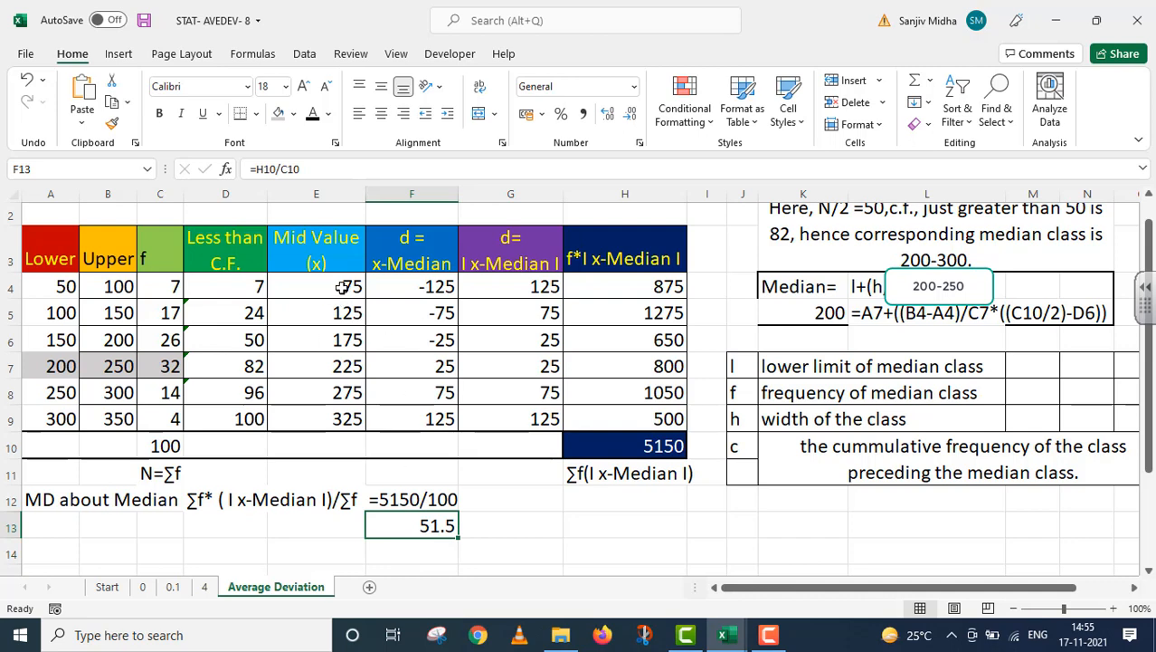
pyautogui.click(315, 169)
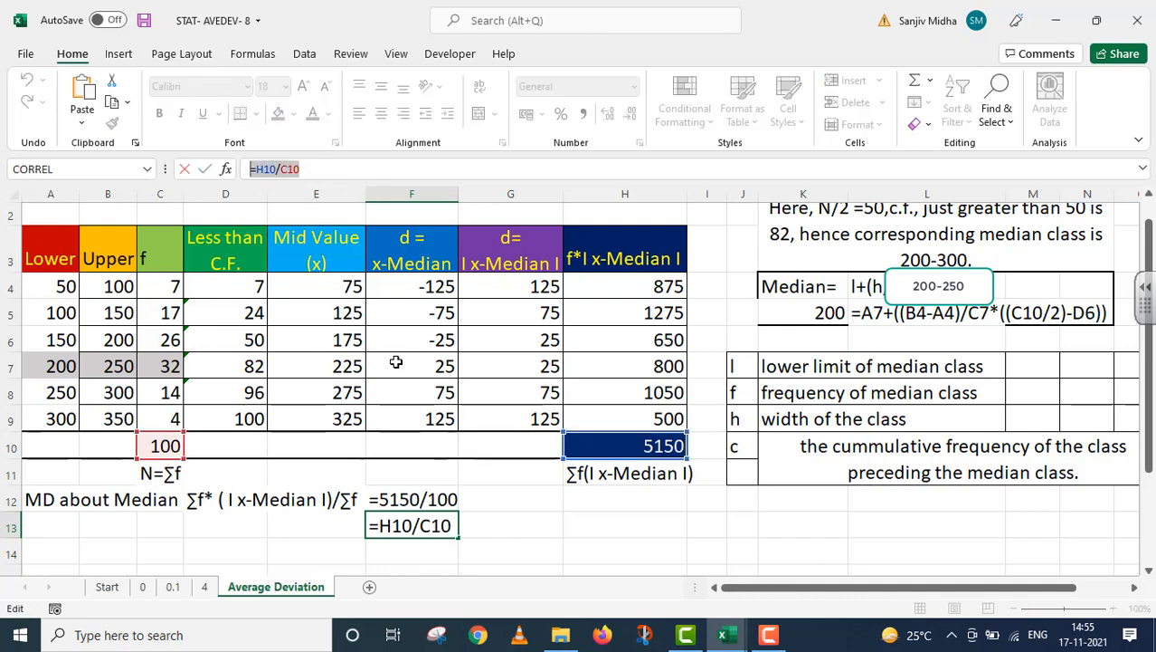
pyautogui.press('Return')
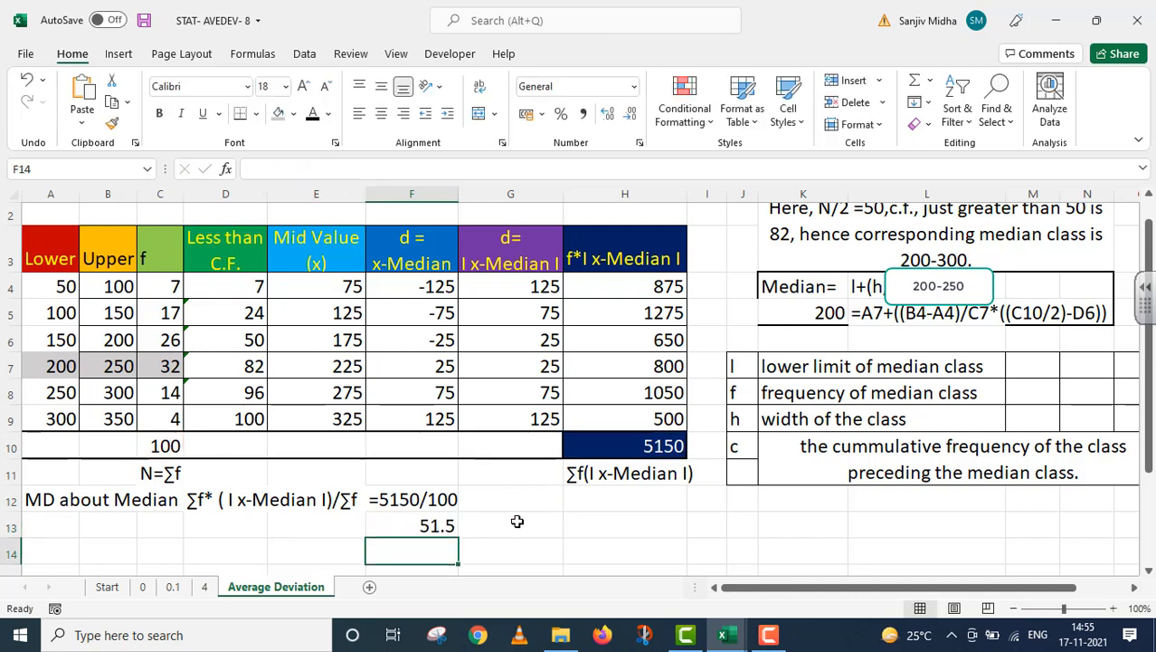
pyautogui.click(517, 522)
pyautogui.write('=H10/C10')
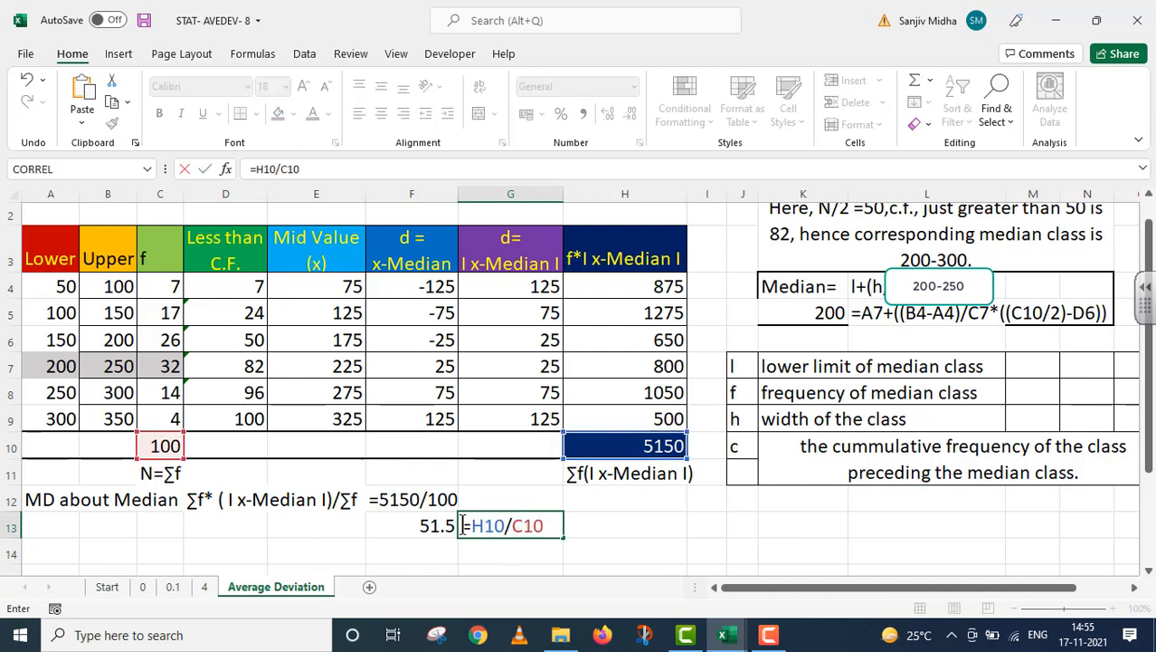
pyautogui.click(462, 525)
pyautogui.write("'")
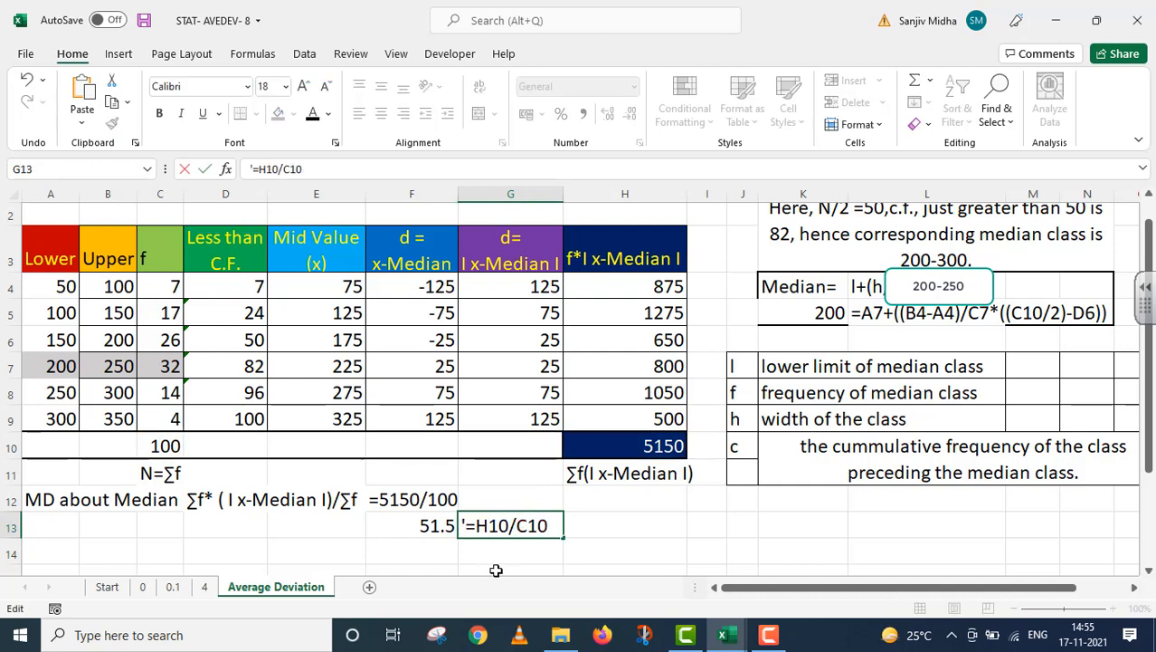
# Step: Review the formulas behind the first cumulative frequency in D4 and the first mid value in E4
pyautogui.scroll(1, 491, 563)
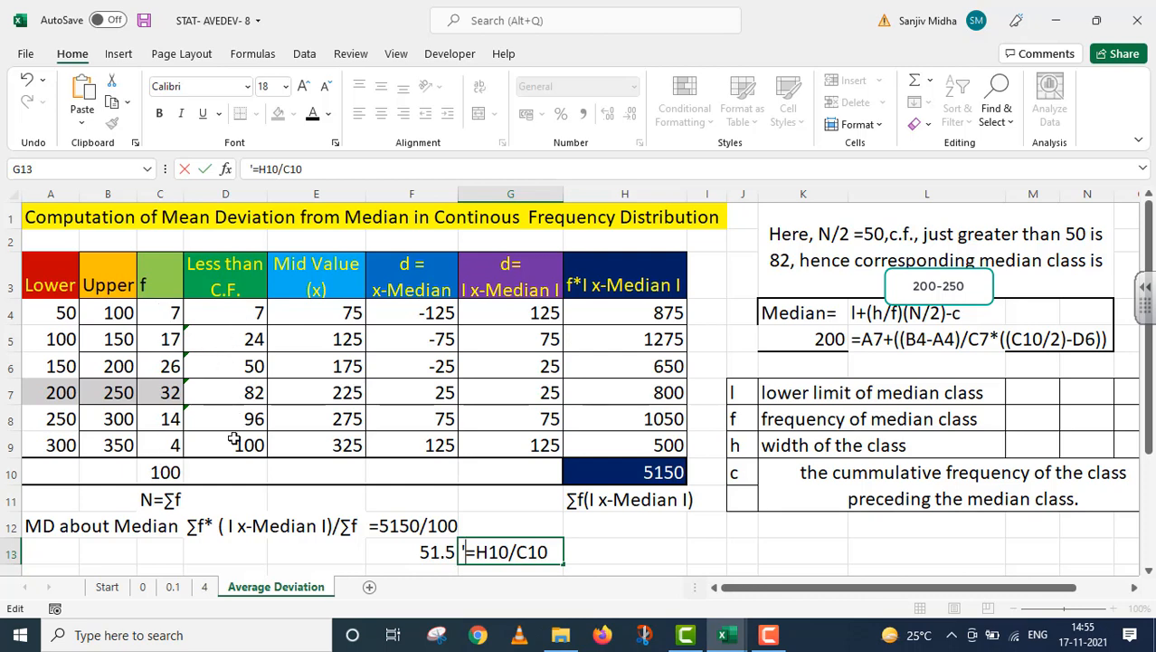
pyautogui.click(240, 314)
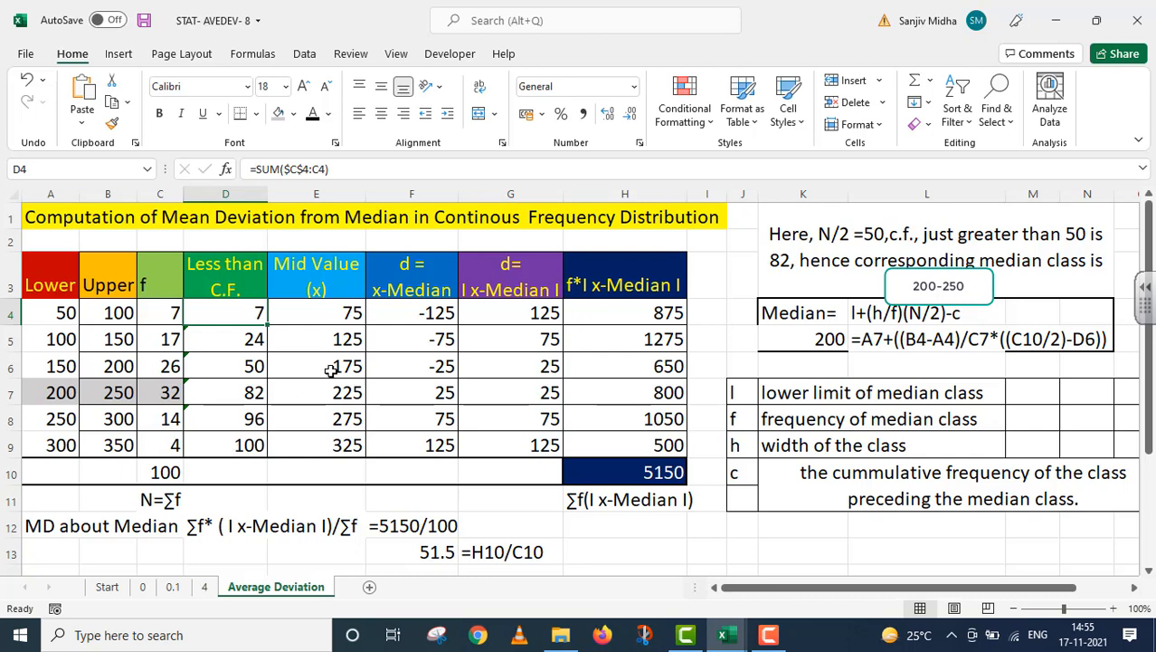
pyautogui.click(336, 313)
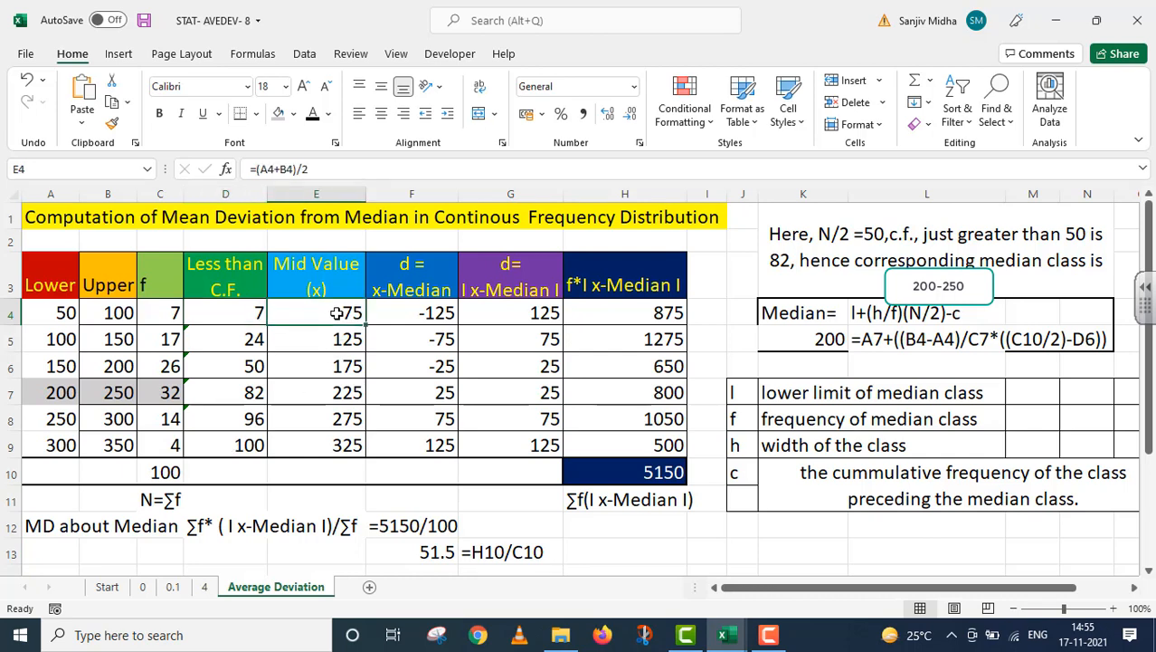